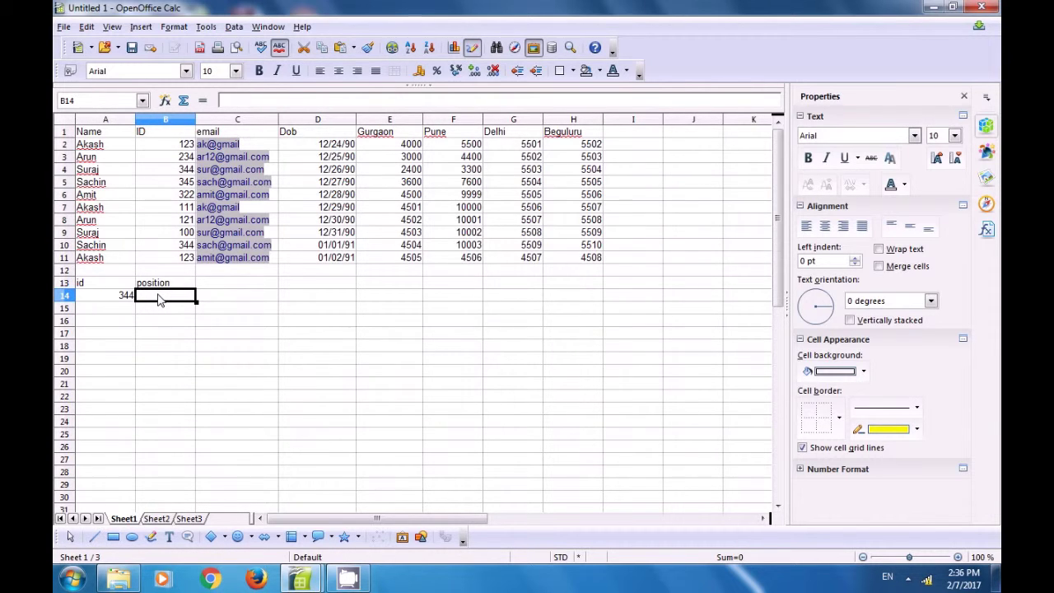
Enter a MATCH formula in B14 that finds the ID from A14 in B2:B11 with match type 0
type("=math(")
key("BackSpace")
key("BackSpace")
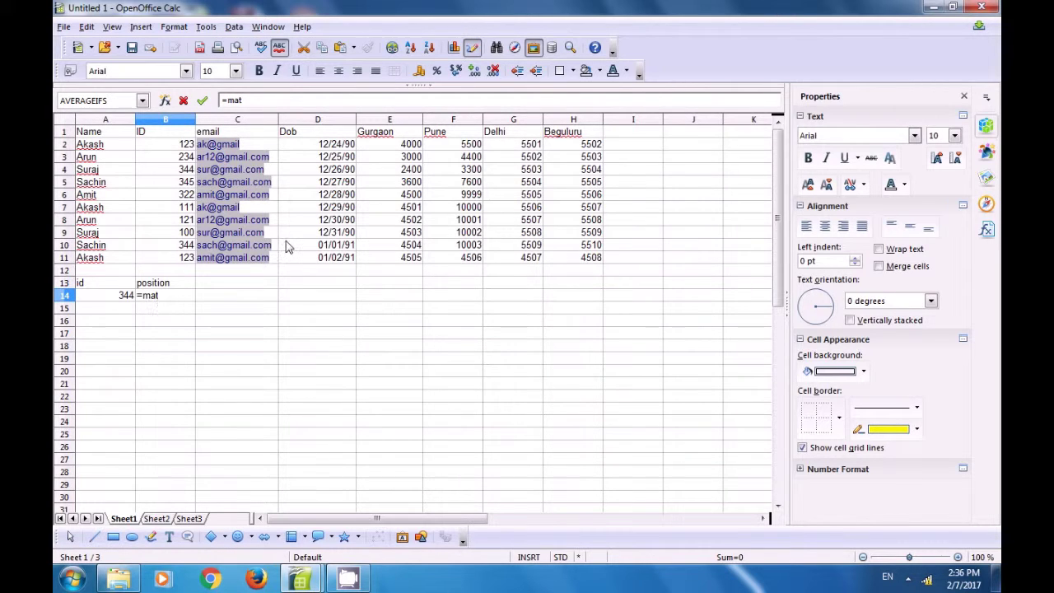
type("ch(")
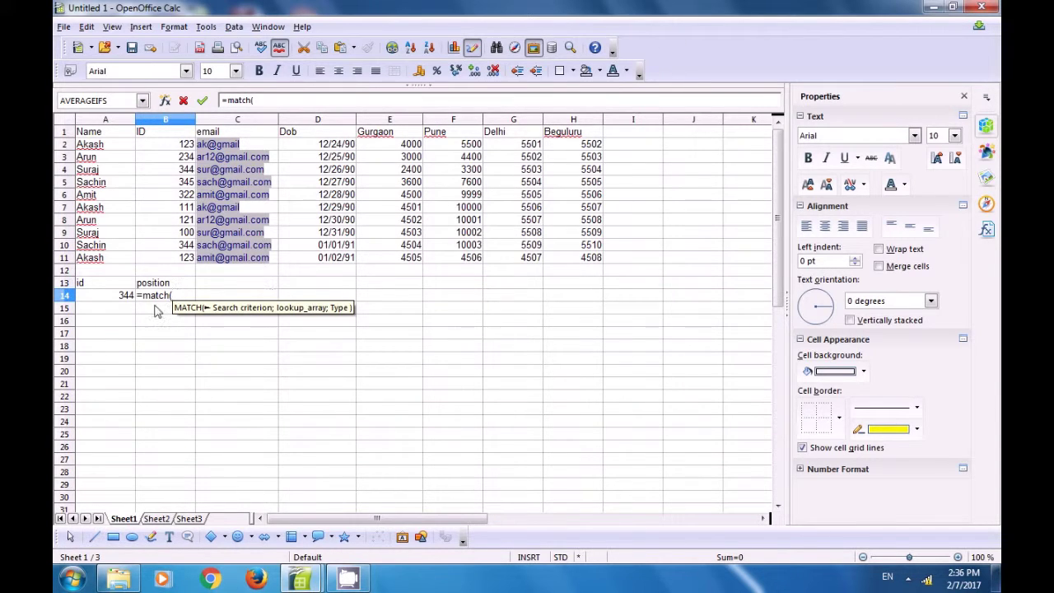
left_click(111, 301)
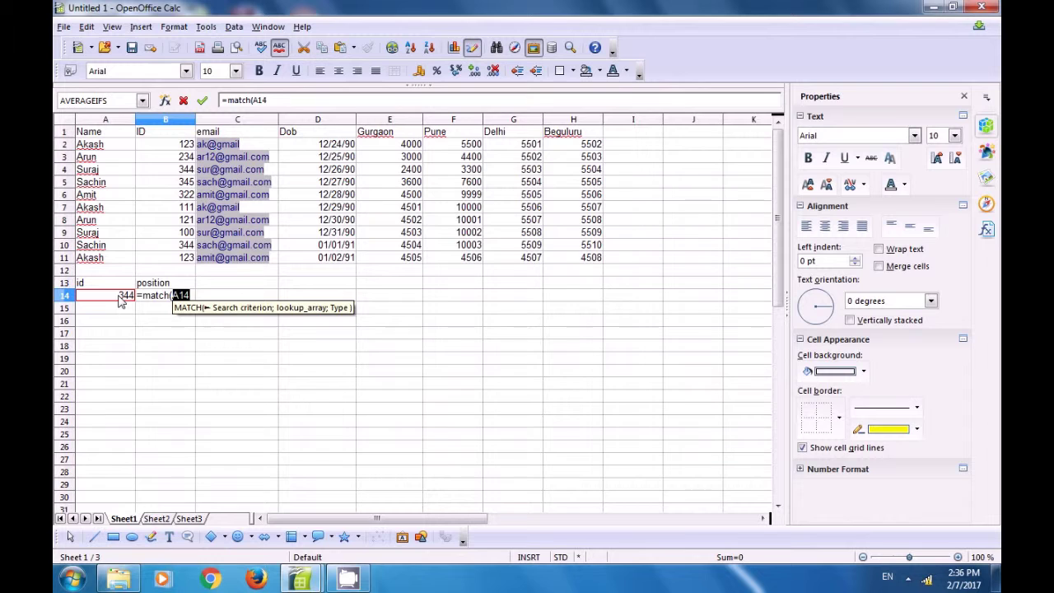
type(";")
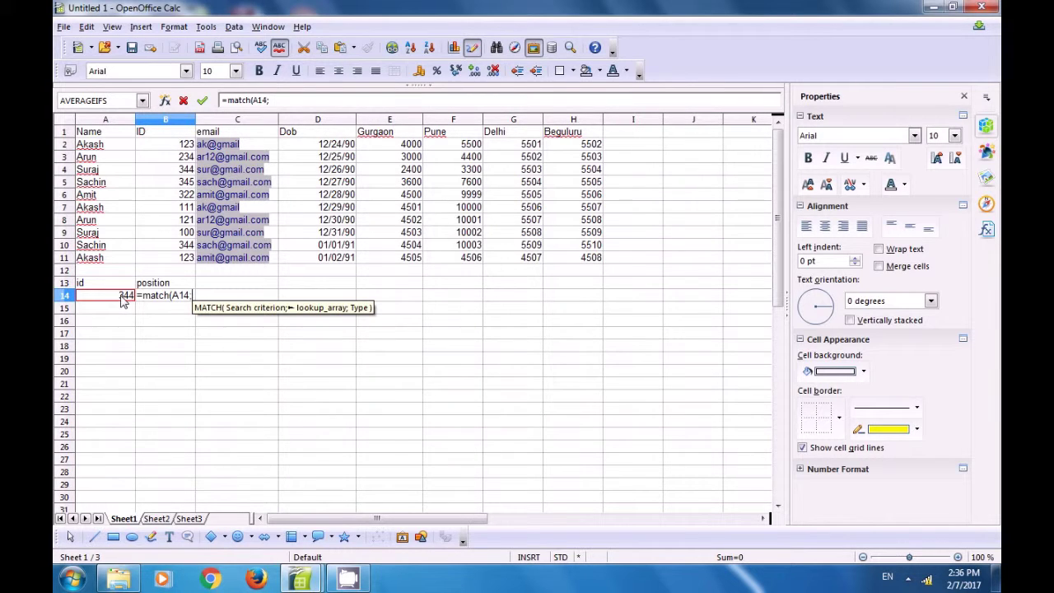
left_click_drag(178, 145, 170, 262)
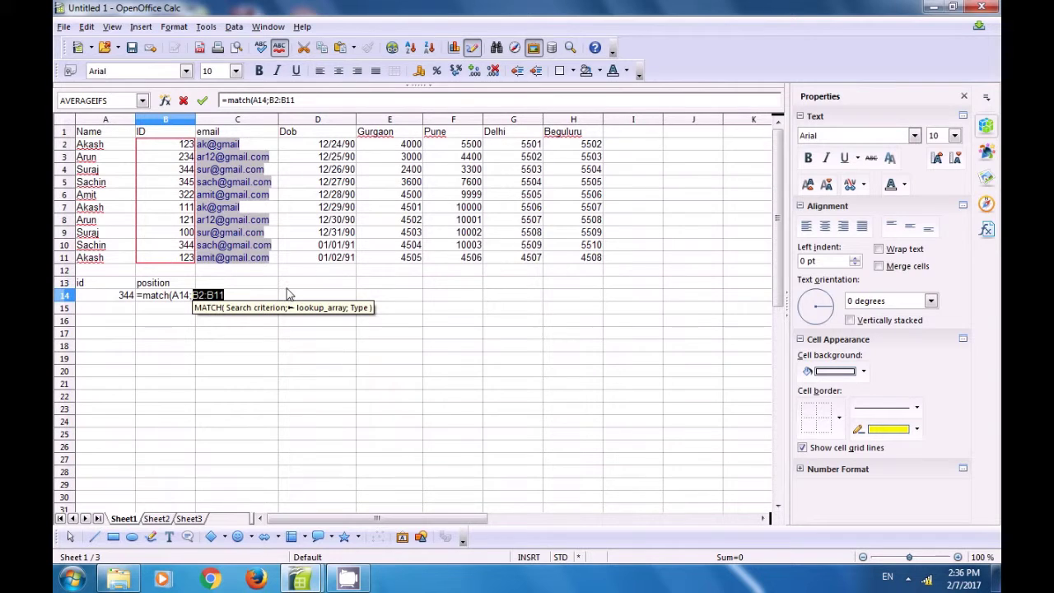
type(";")
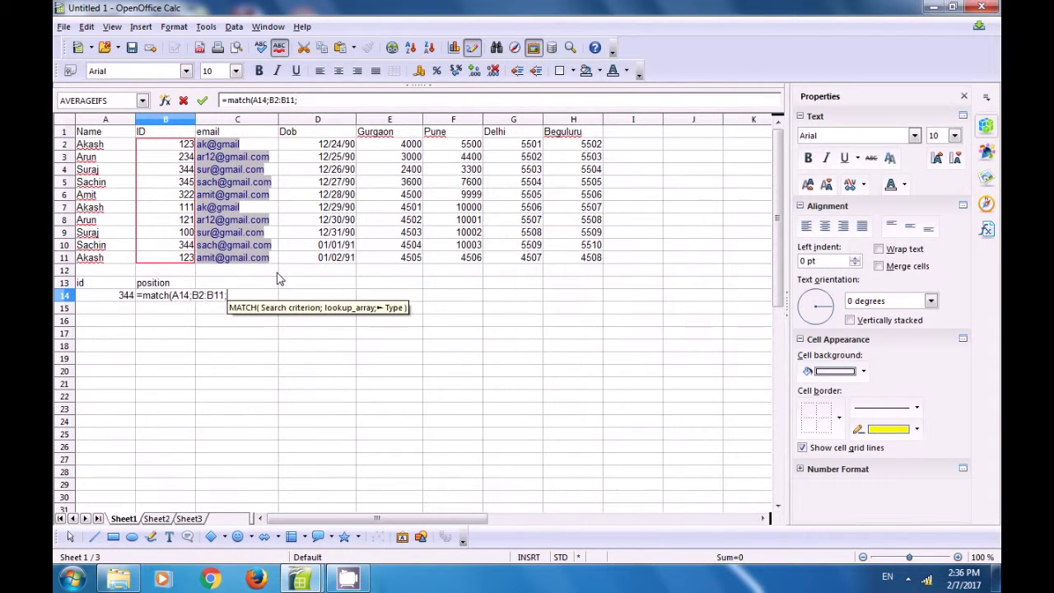
type("0)")
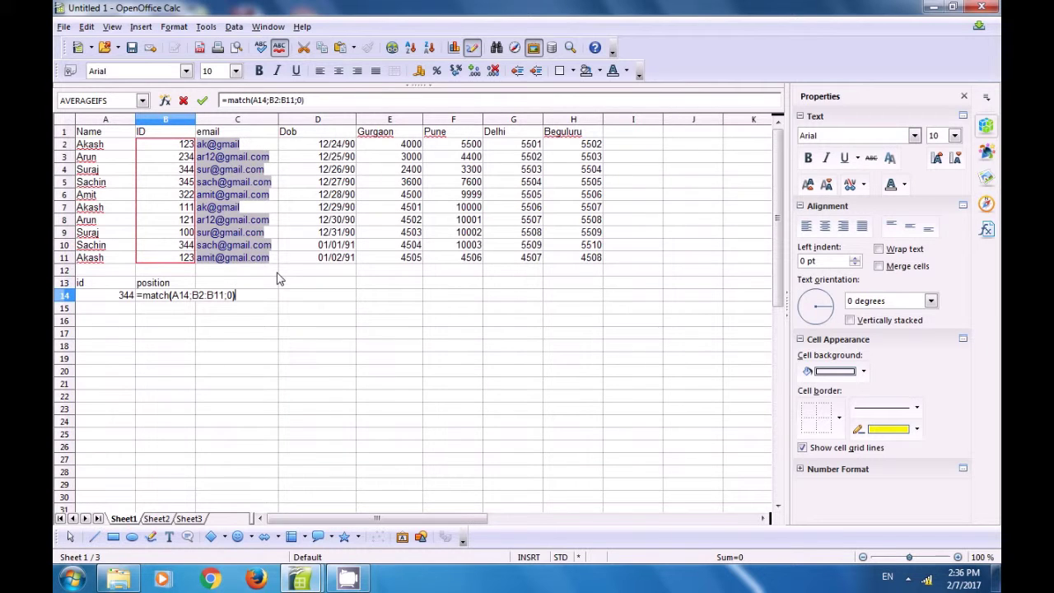
key("Return")
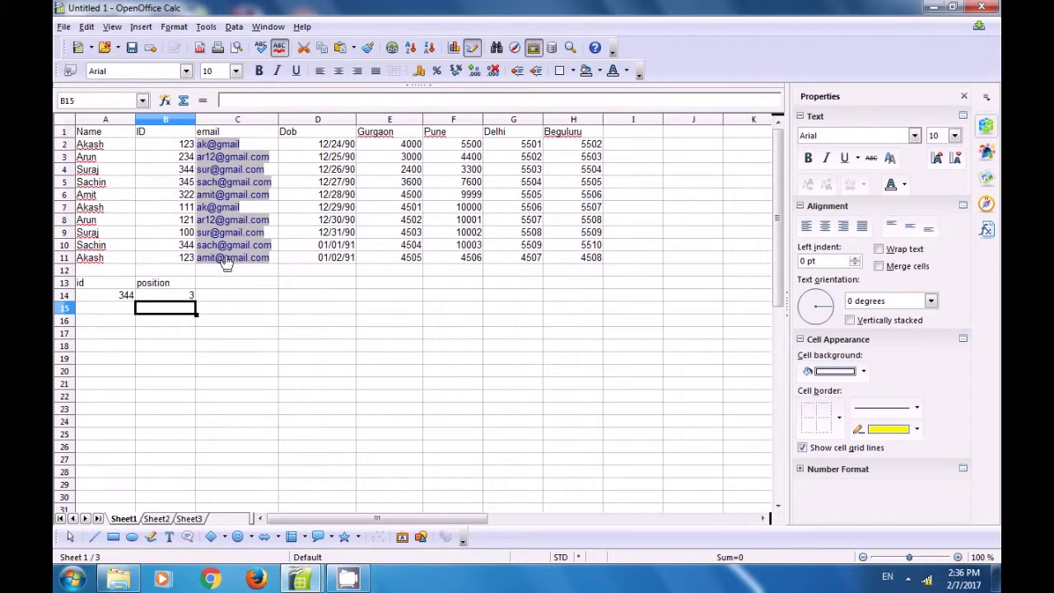
Check the MATCH result in B14 against the ID in A14 and the entries in B2 to B4
left_click(183, 146)
left_click(186, 157)
left_click(189, 169)
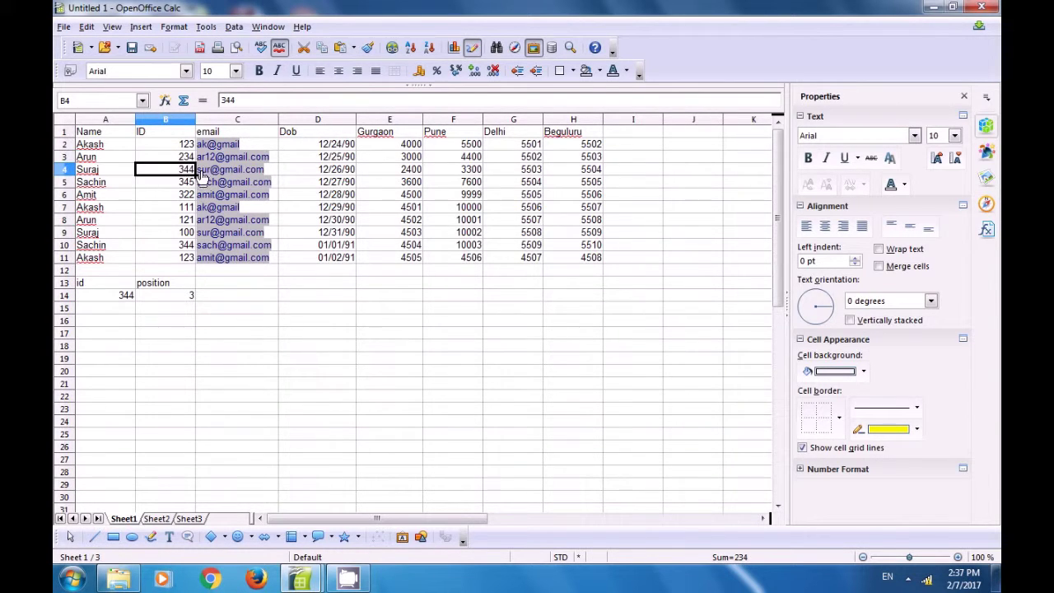
left_click(164, 299)
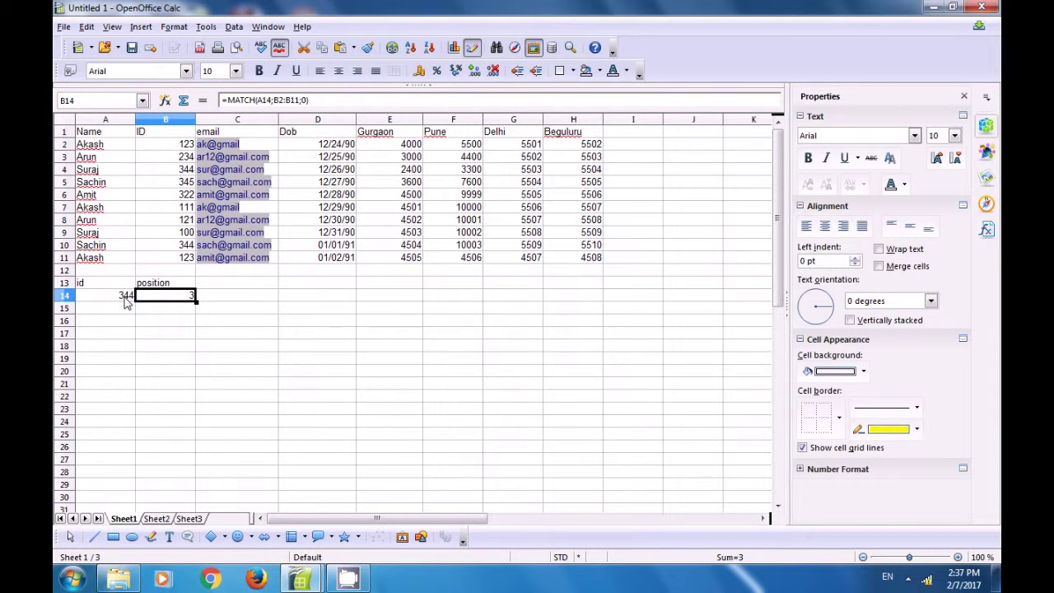
left_click(127, 302)
left_click(168, 303)
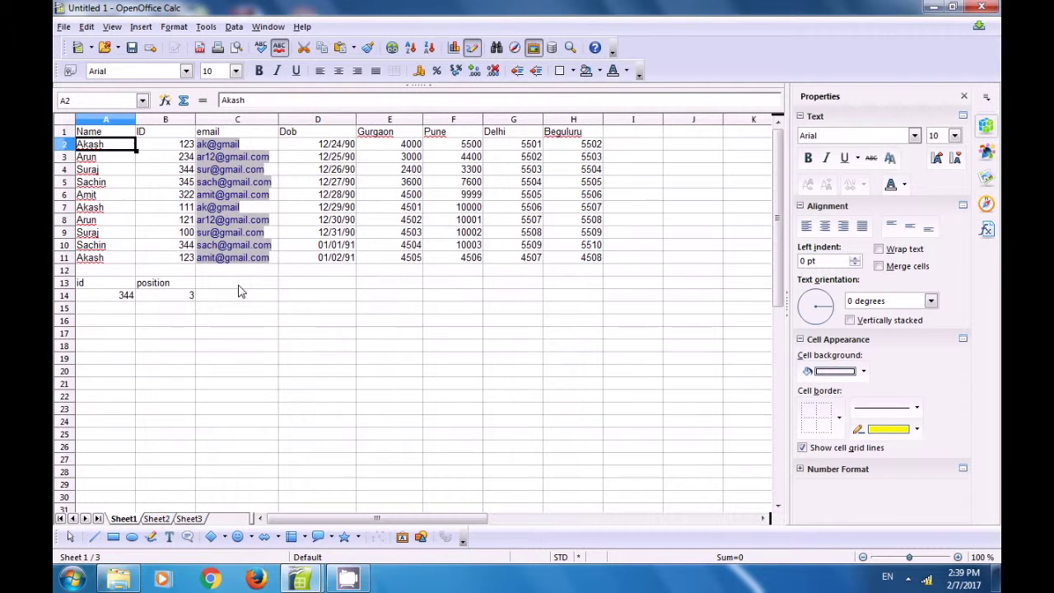
Enter the person's name from A2 in C13 as the sum criterion
left_click(238, 282)
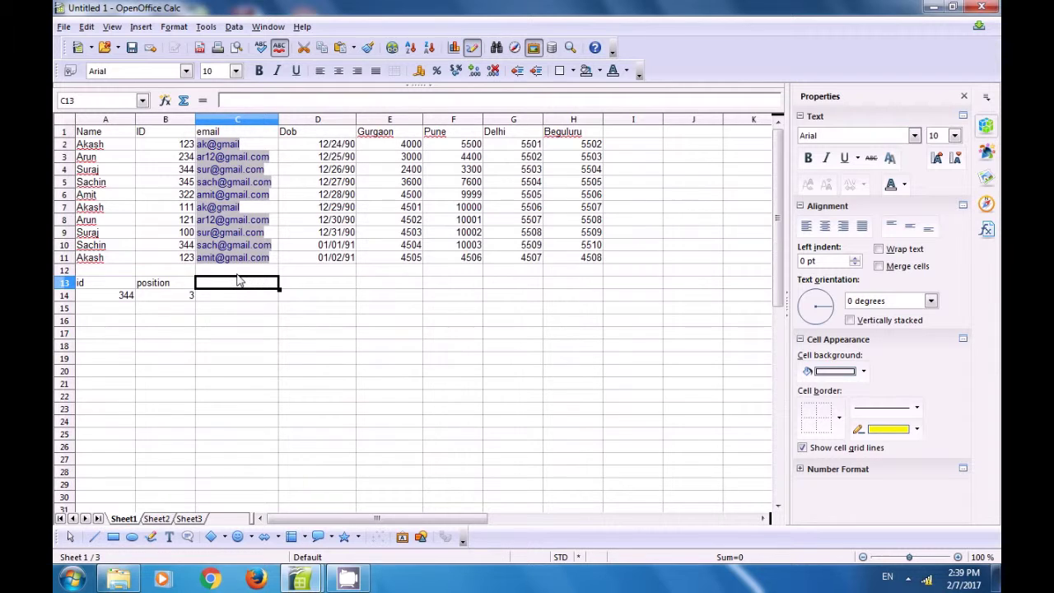
type("Akash")
key("Return")
left_click(228, 287)
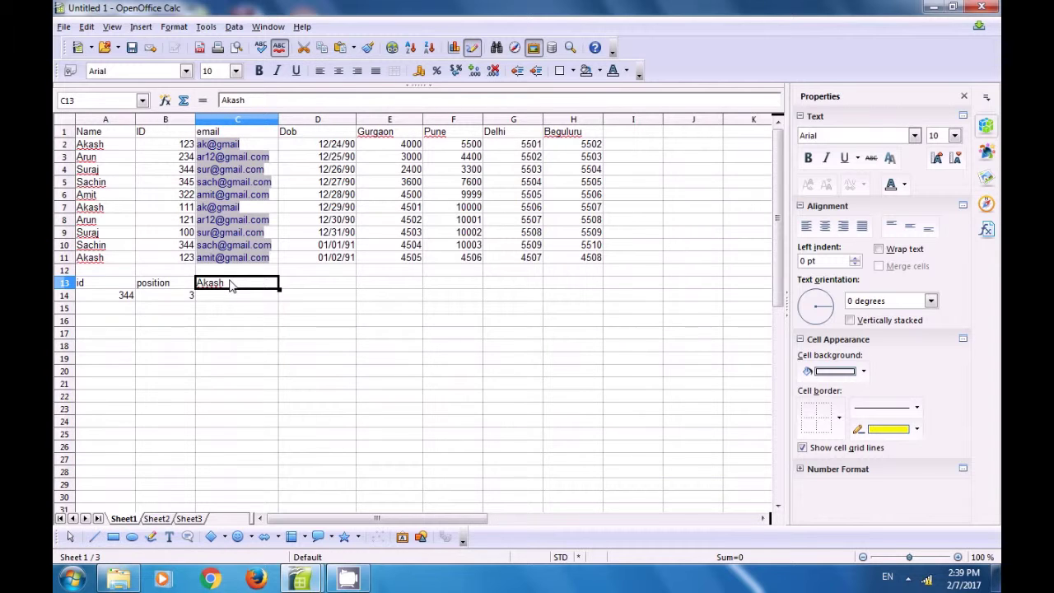
Enter a SUMIF formula in C14 with range A2:A11, criterion C13 and sum range E2:E11, and compare it with the matching names
left_click(232, 298)
type("=sumif")
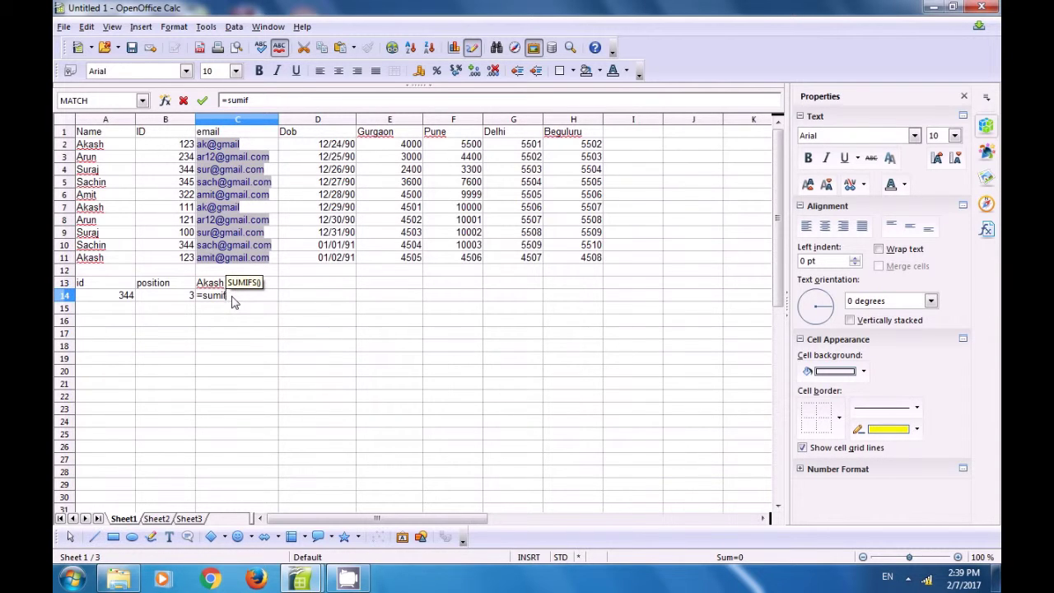
type("(")
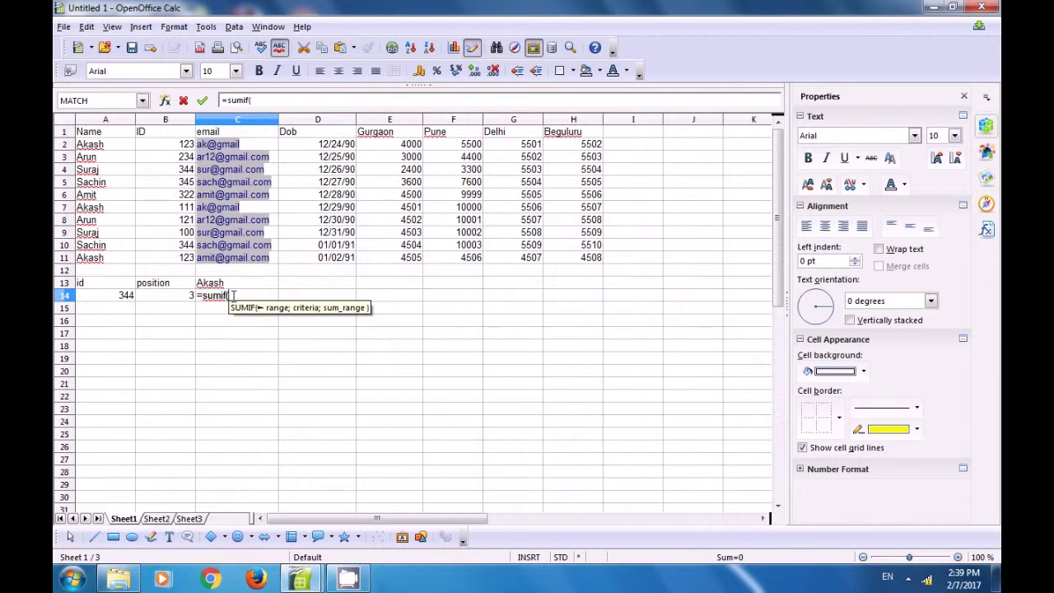
left_click(91, 146)
left_click_drag(93, 159, 94, 260)
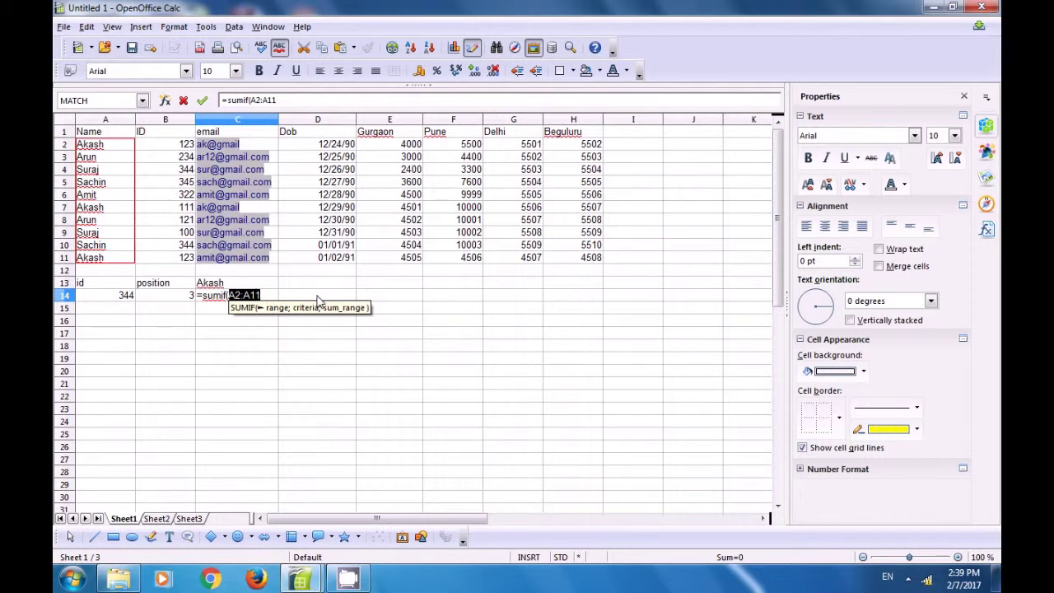
type(";")
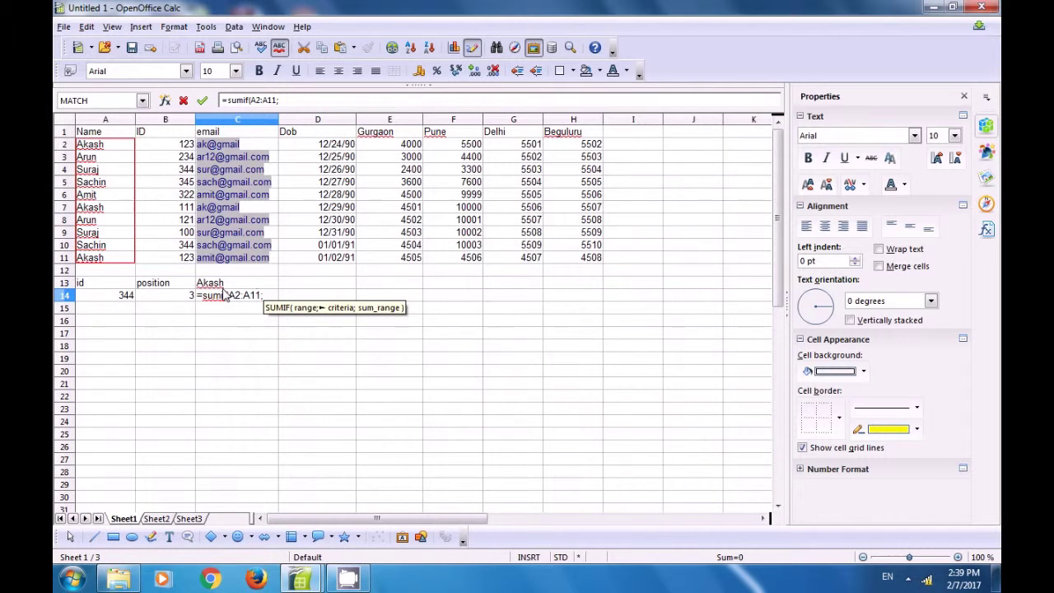
left_click(221, 285)
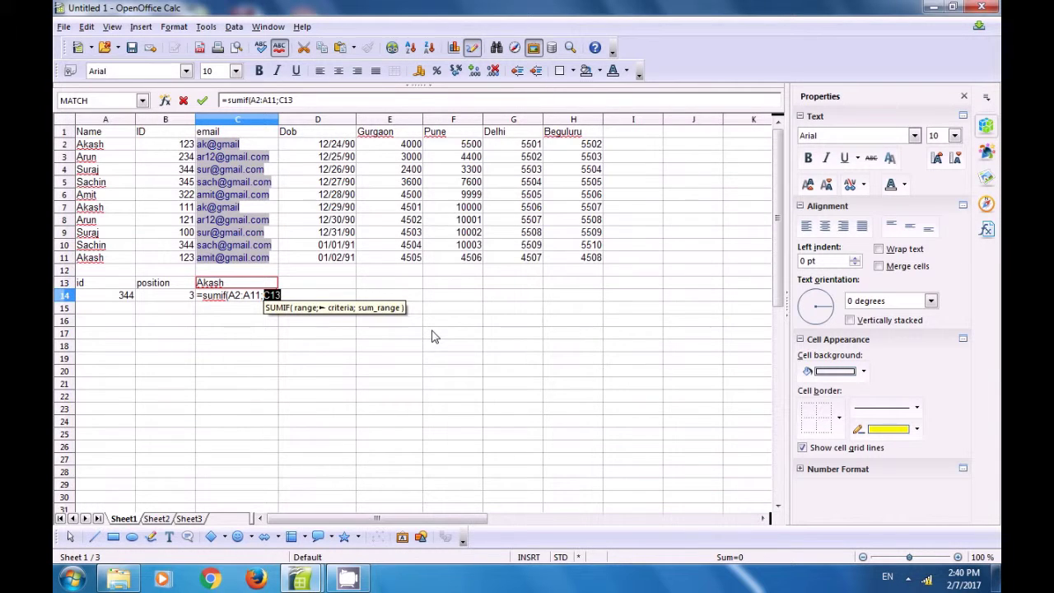
type(";")
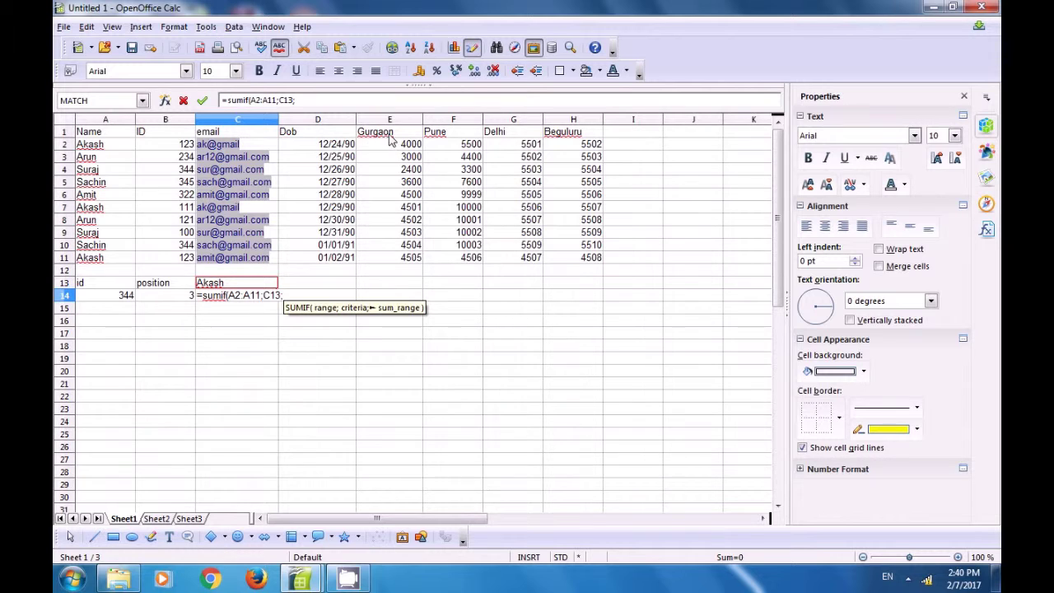
left_click_drag(395, 150, 407, 262)
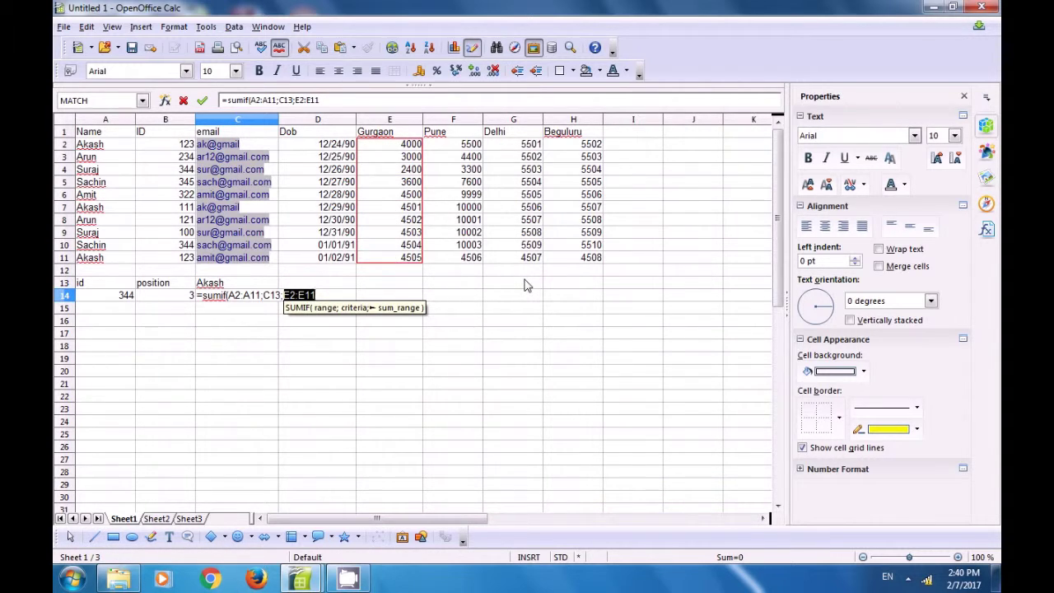
type(")")
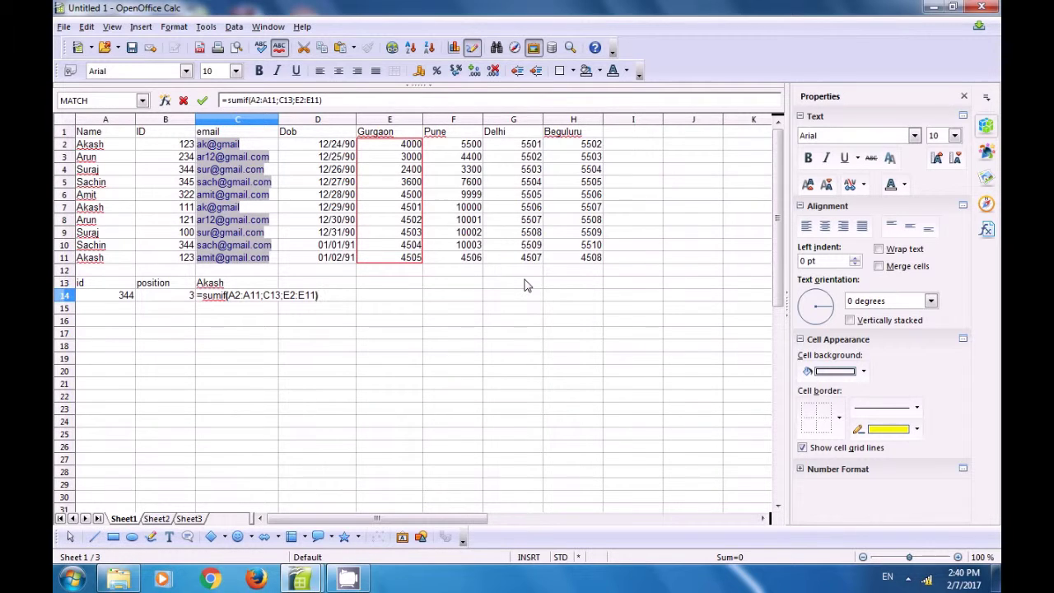
key("Return")
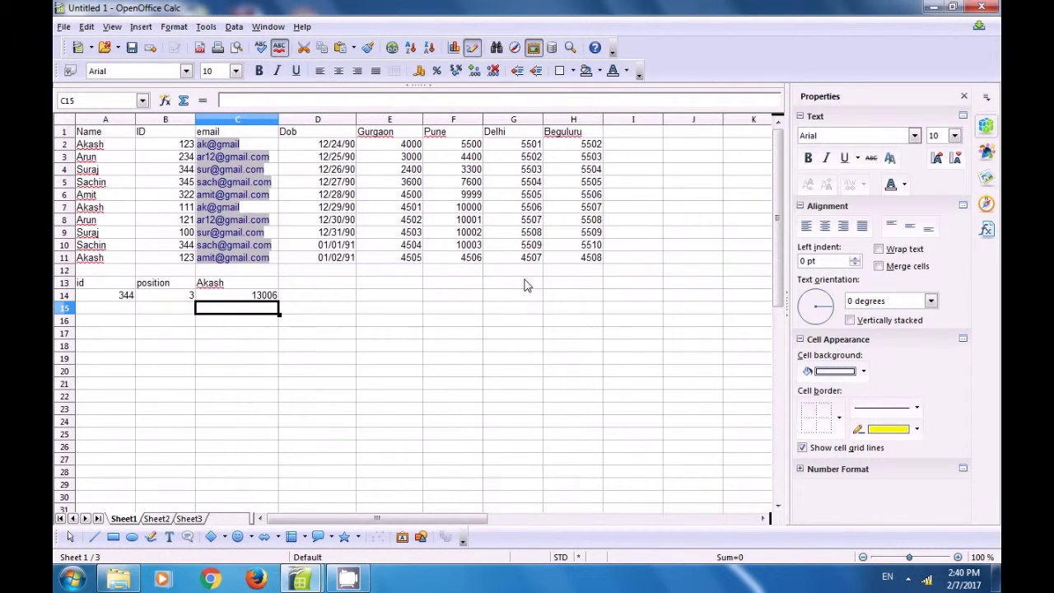
left_click(257, 295)
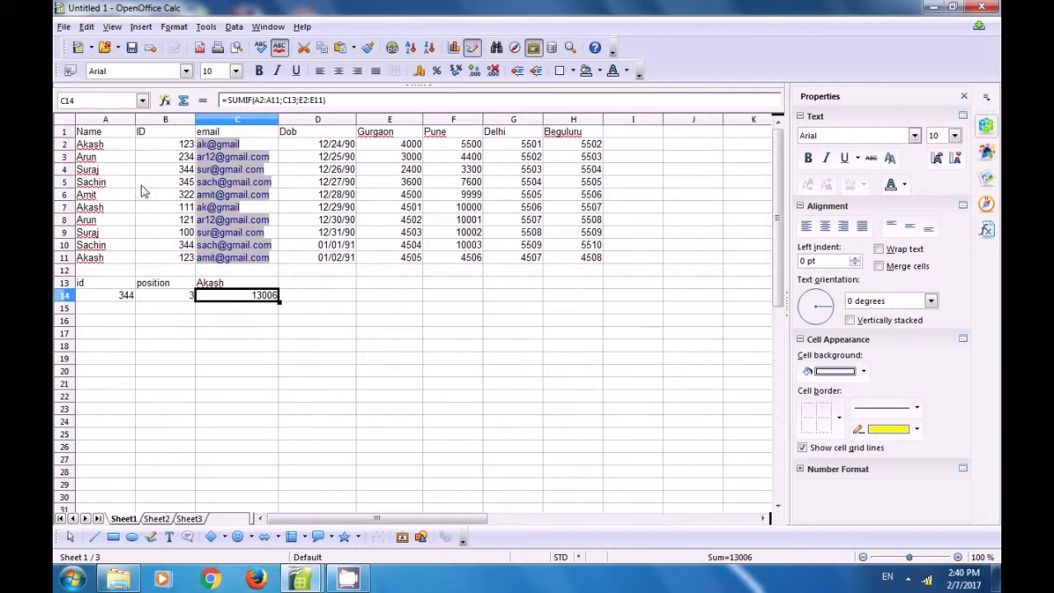
left_click(100, 148)
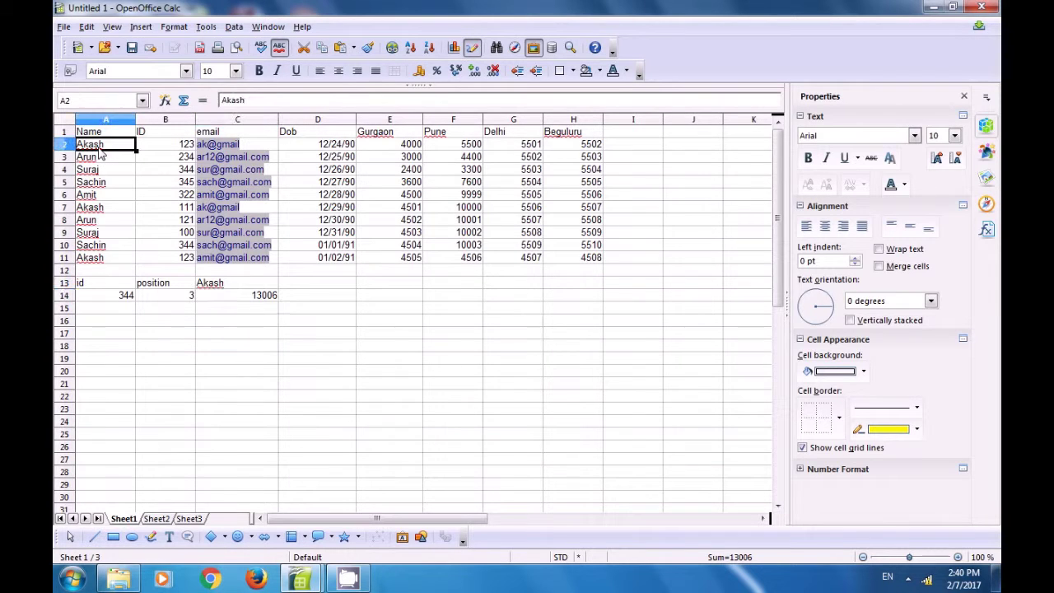
left_click(106, 211)
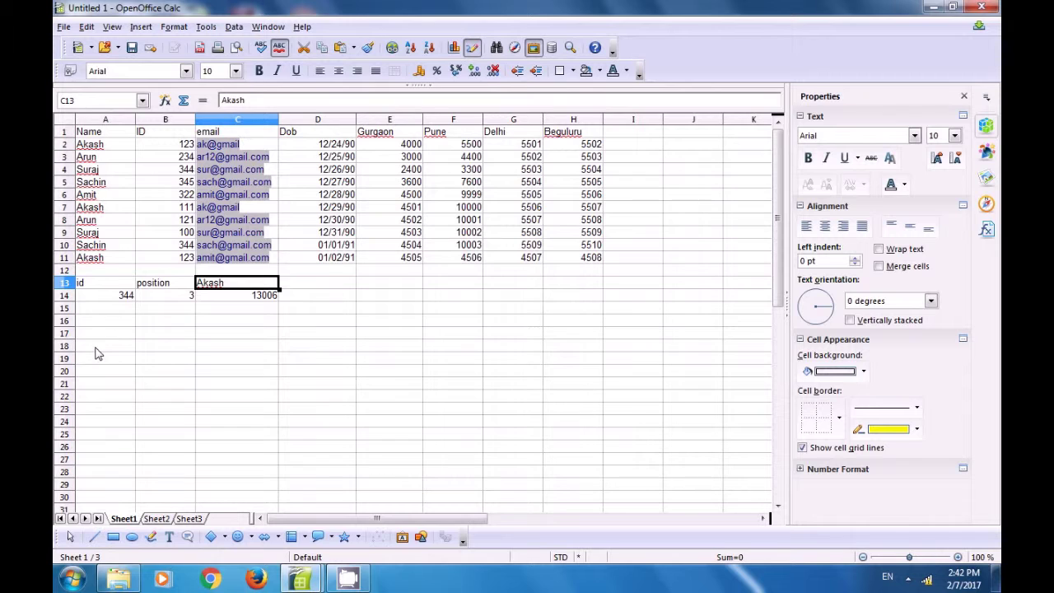
Enter the person's name as the averaging criterion in A18 and the label average in B18
left_click(98, 348)
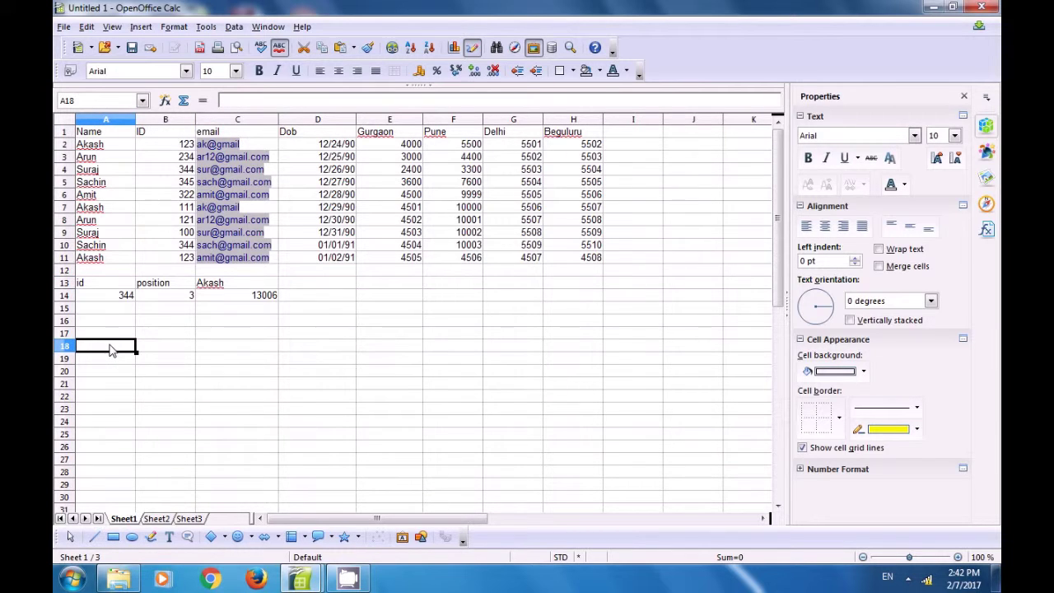
type("akash")
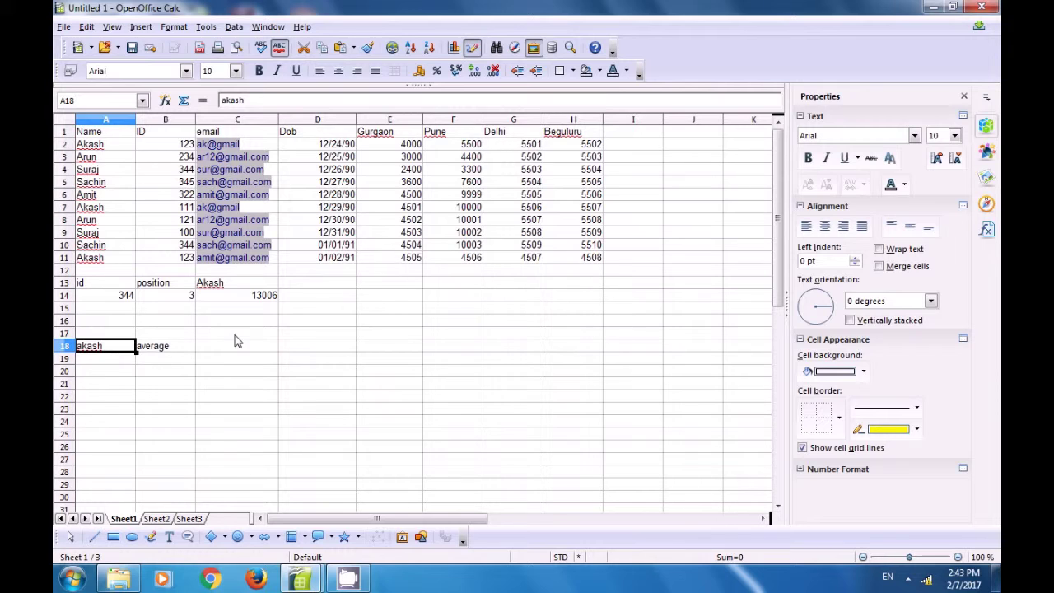
Enter an AVERAGEIF formula in A19 with range A2:A11, criterion A18 and average range E2:E11
left_click(116, 363)
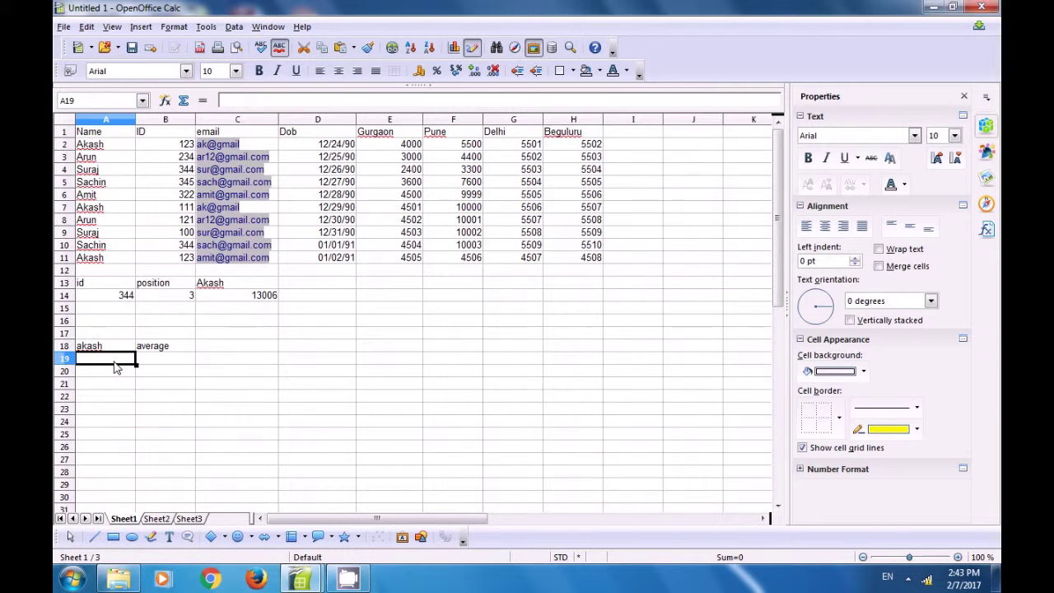
type("=")
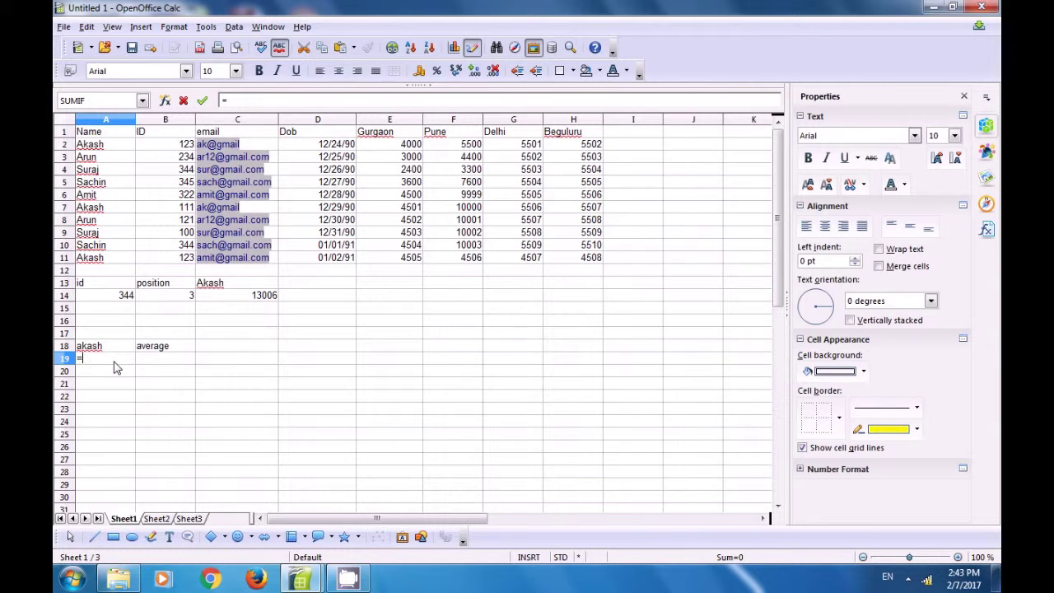
type("aver")
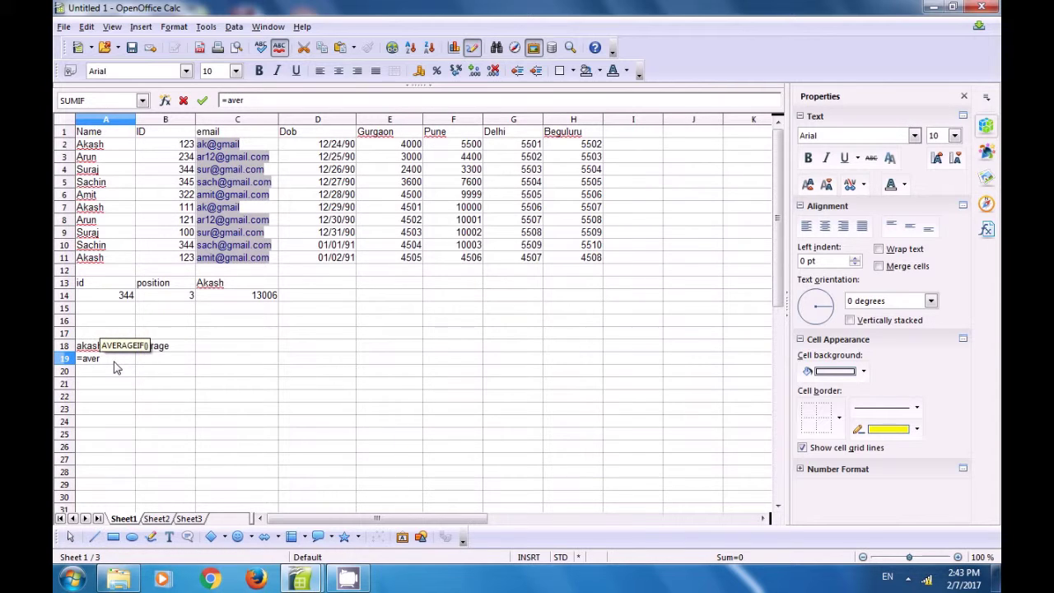
type("ageif")
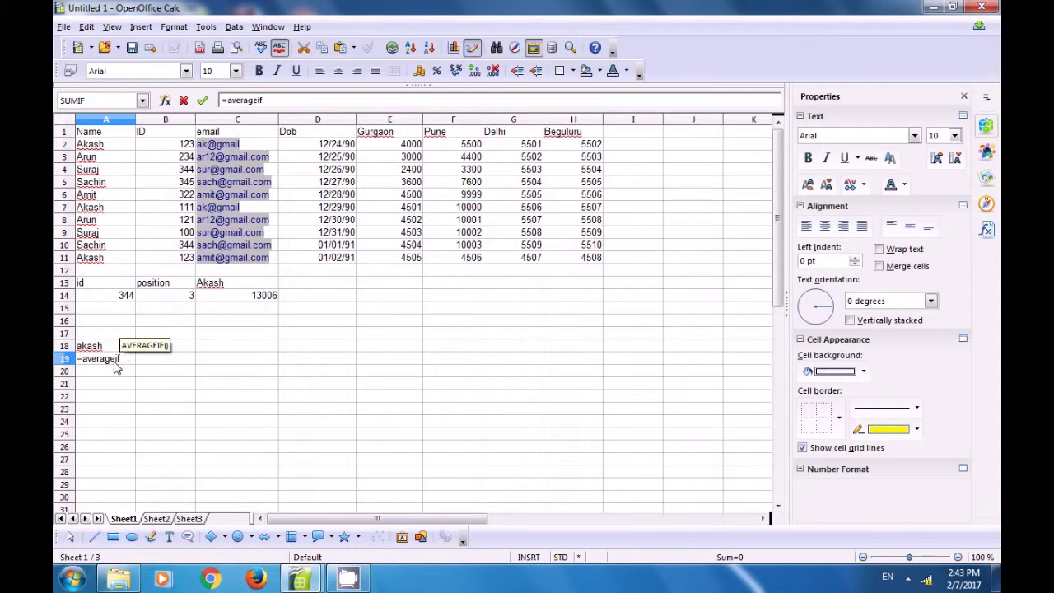
type("(")
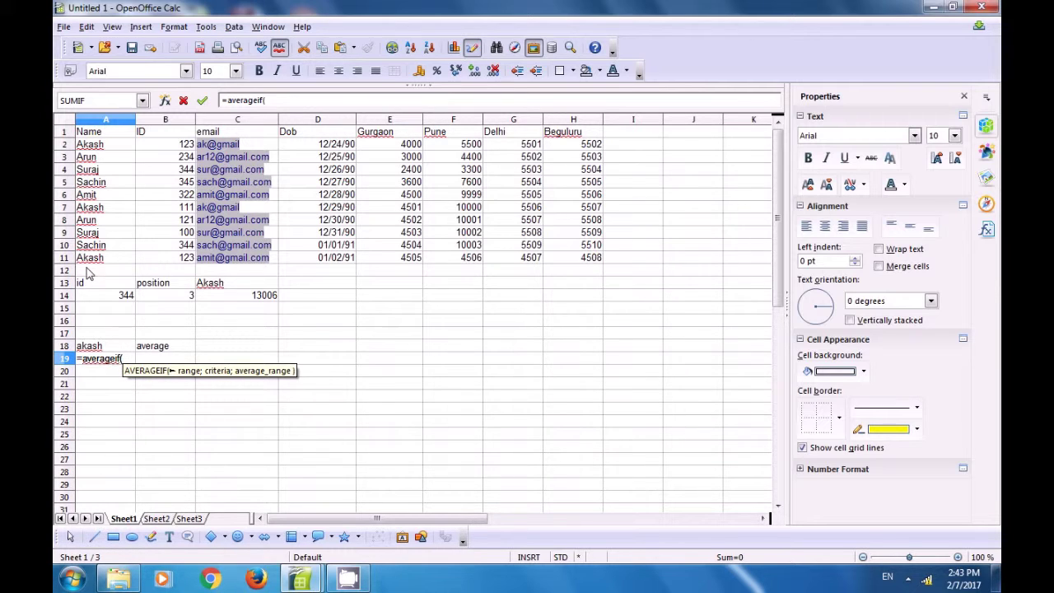
left_click_drag(95, 148, 96, 258)
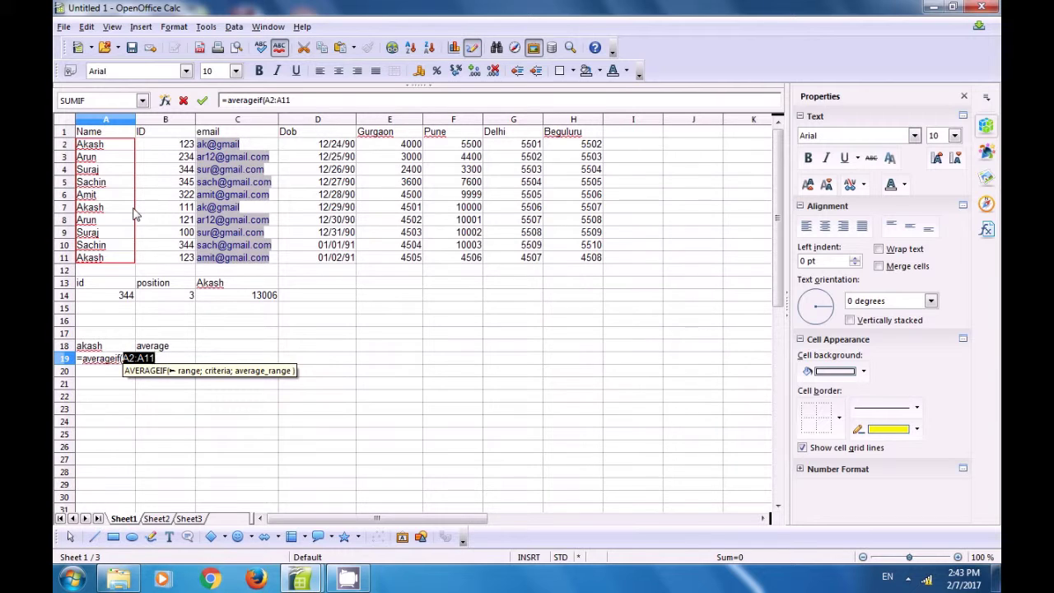
type(";")
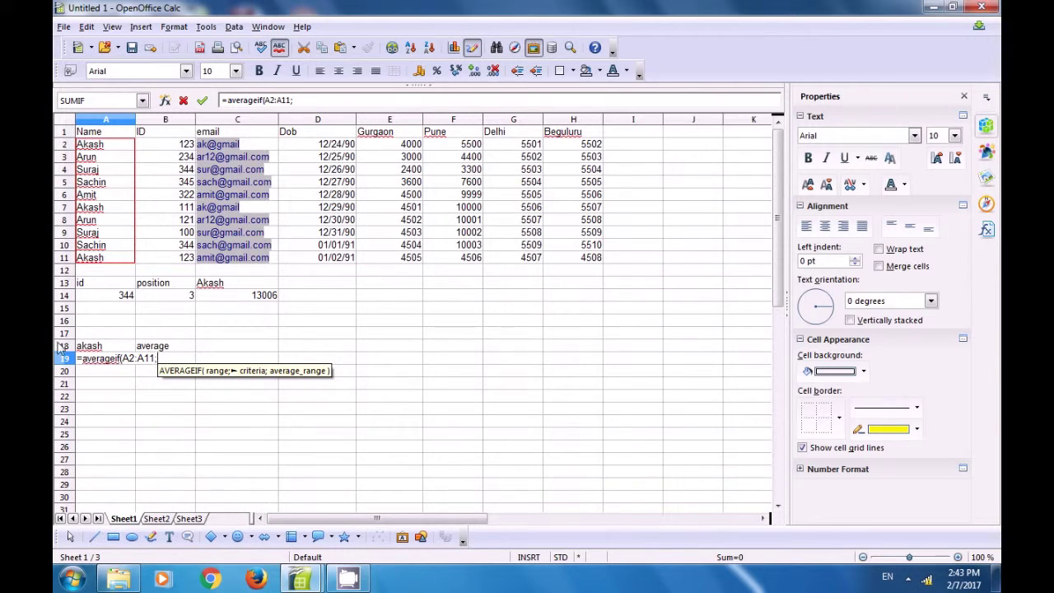
left_click(91, 350)
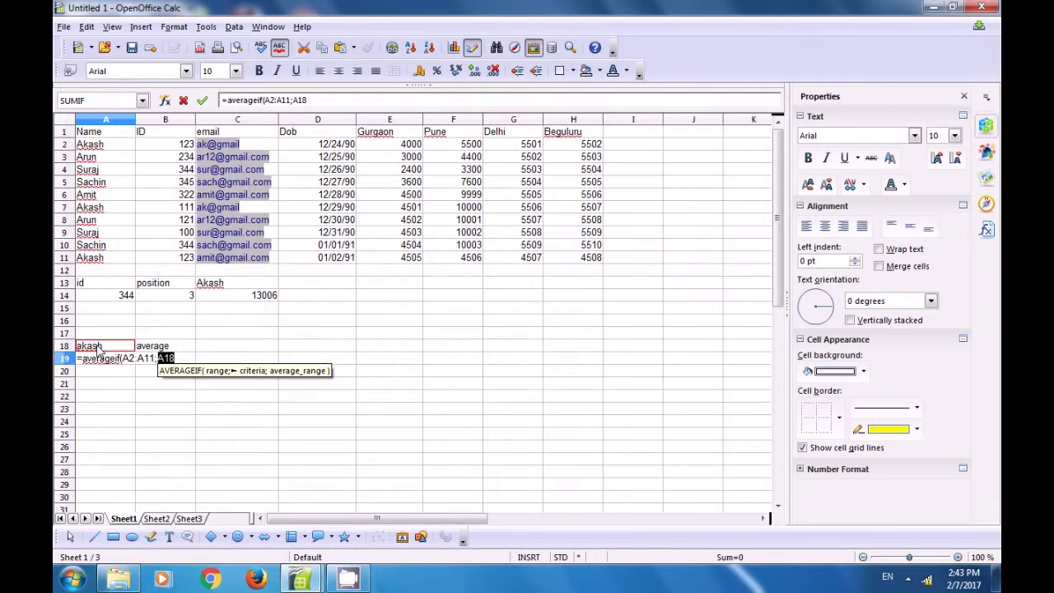
type(";")
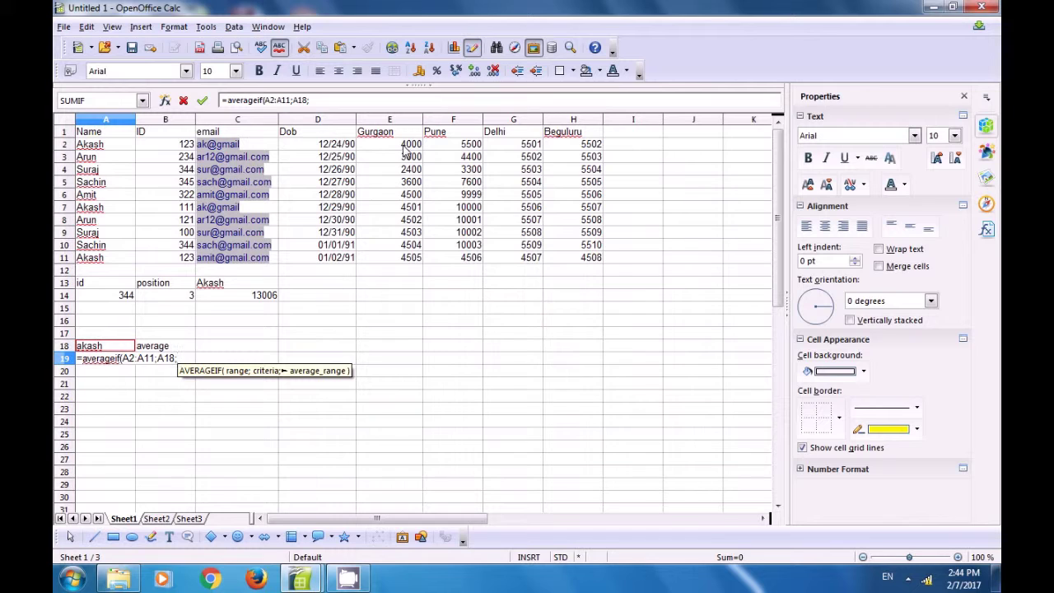
left_click_drag(405, 146, 414, 264)
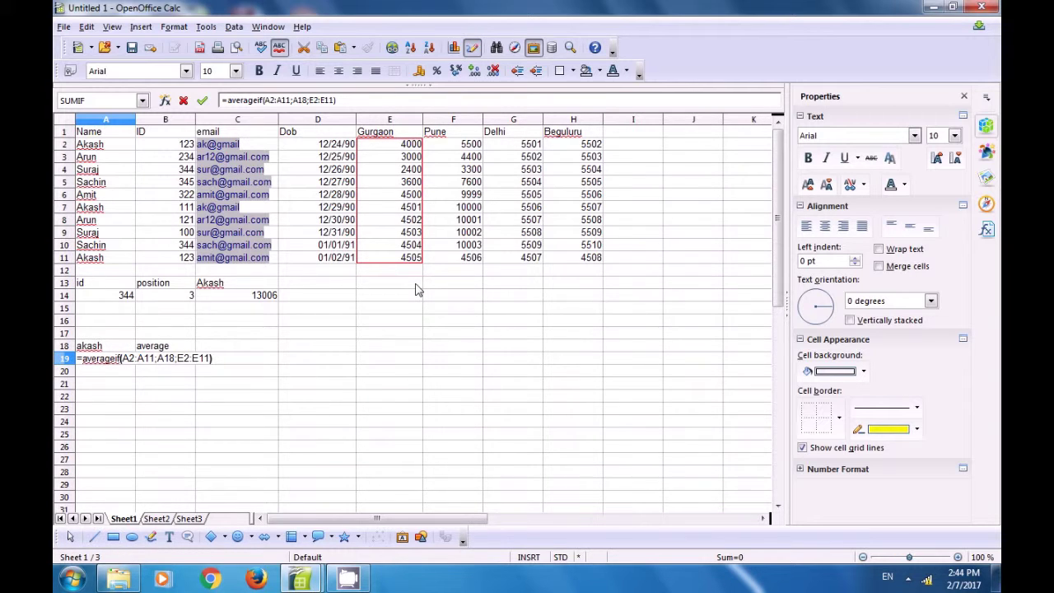
key("Return")
Check the AVERAGEIF result in A19 against the Gurgaon figure in E7 for the matching name
left_click(402, 208)
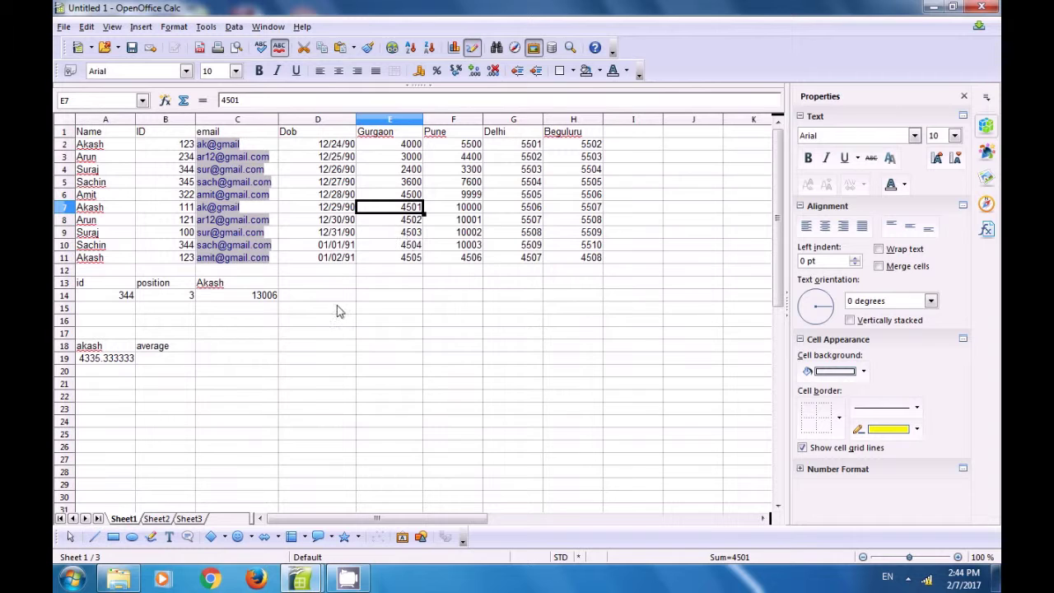
left_click(114, 365)
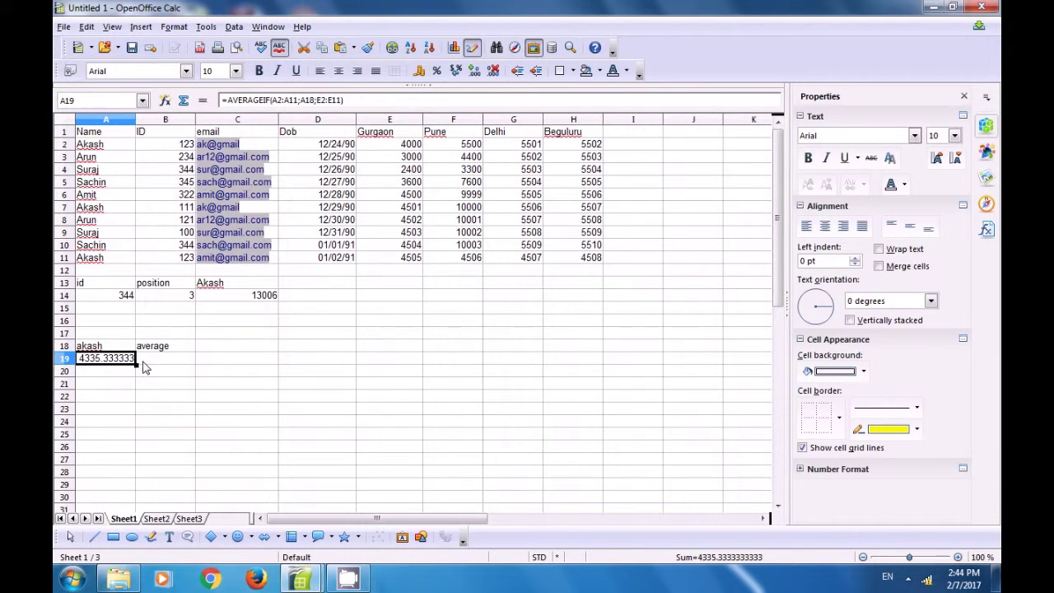
left_click(145, 363)
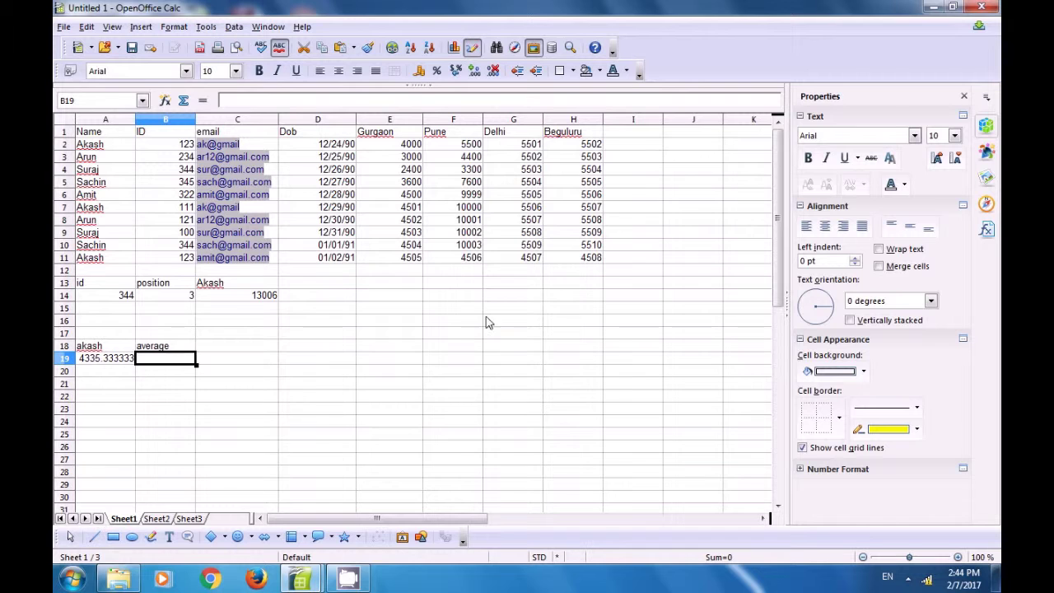
Add a column headed total in I1 that sums the four city figures of each person in I2:I11
left_click(634, 135)
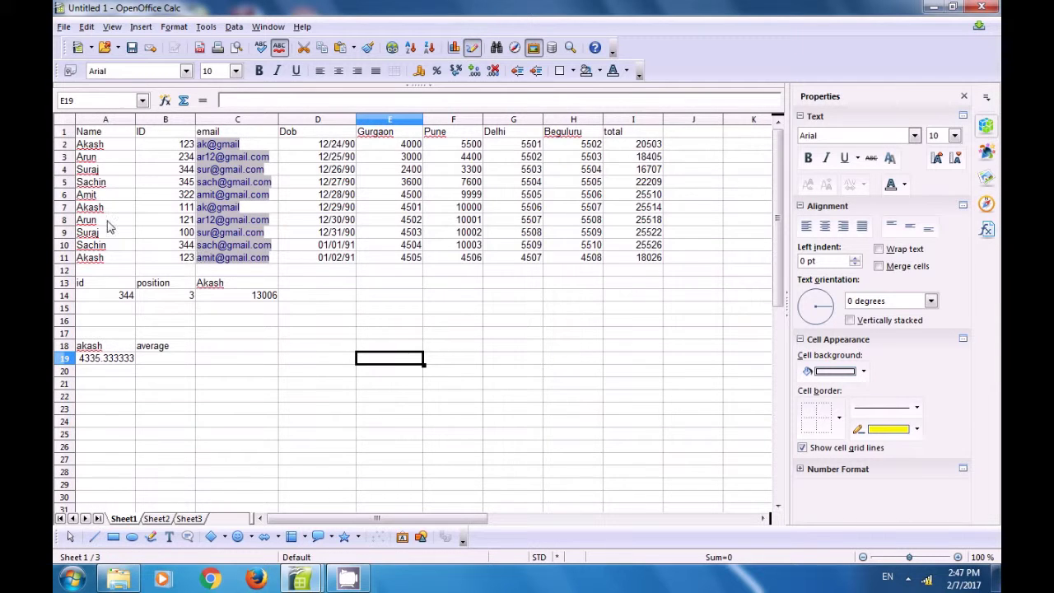
Copy the five names in A2:A6 to C19:C23
left_click_drag(96, 148, 98, 196)
key("ctrl+c")
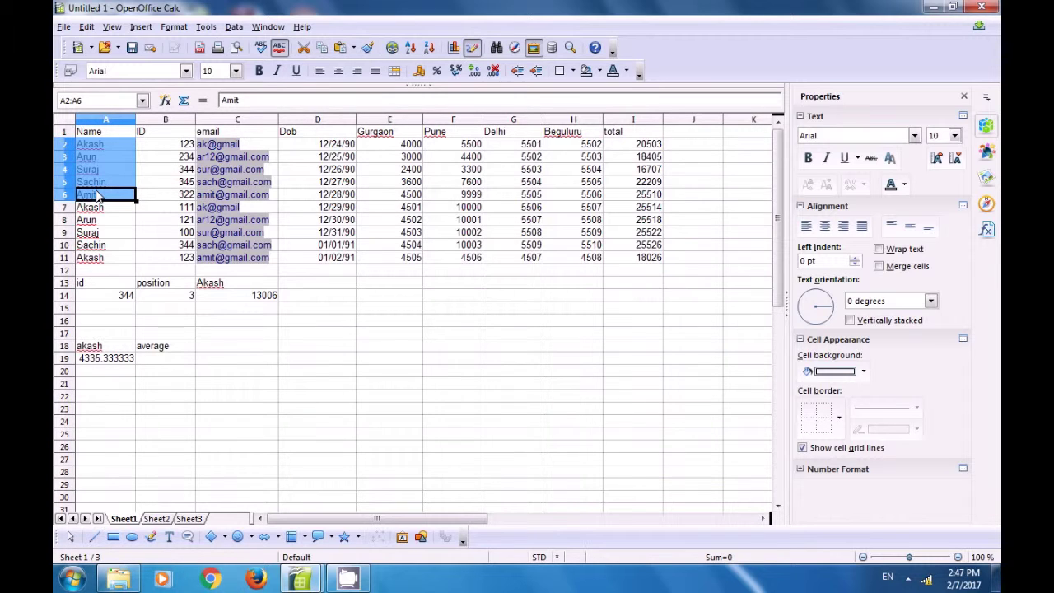
left_click(233, 360)
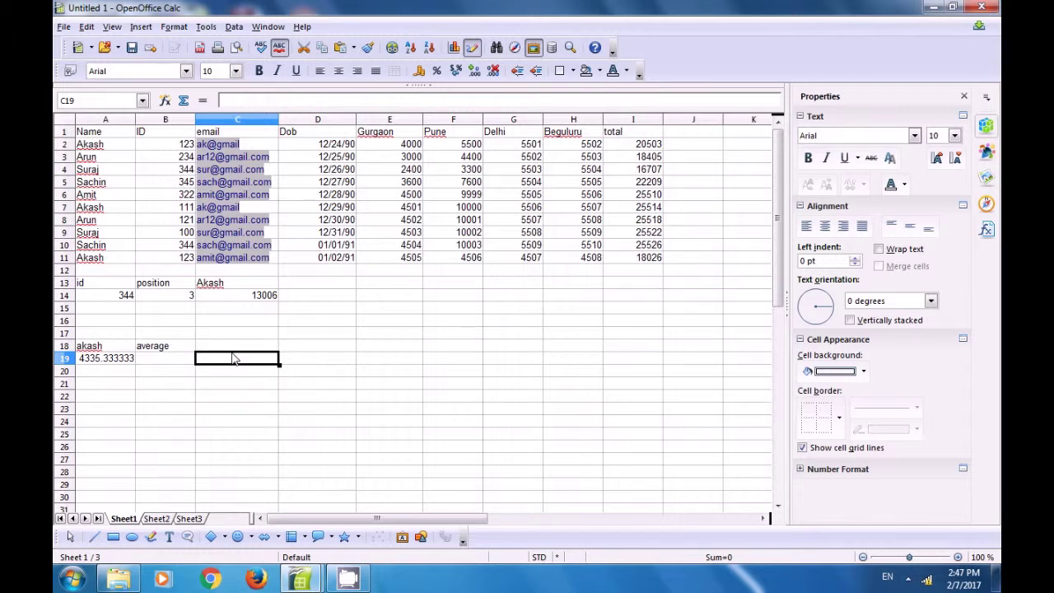
key("ctrl+v")
left_click(227, 449)
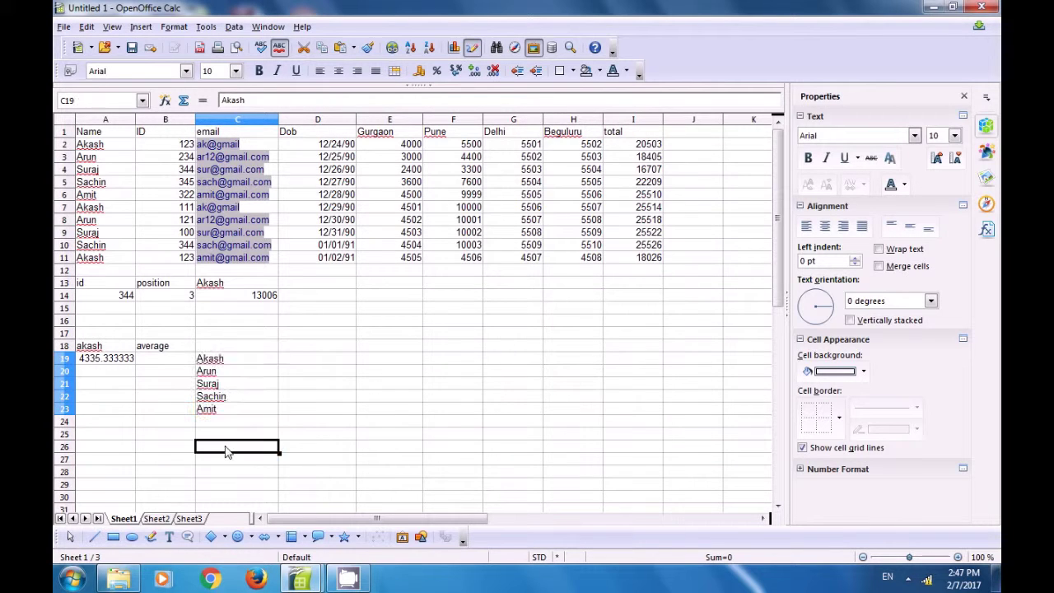
left_click(232, 362)
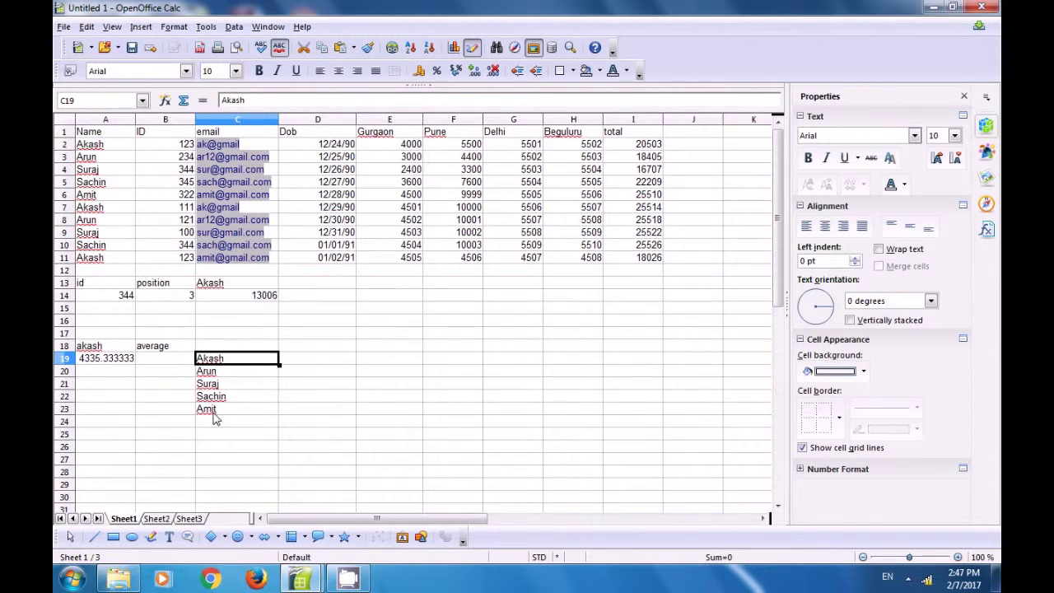
Enter the heading countif in D18
left_click(307, 349)
type("count")
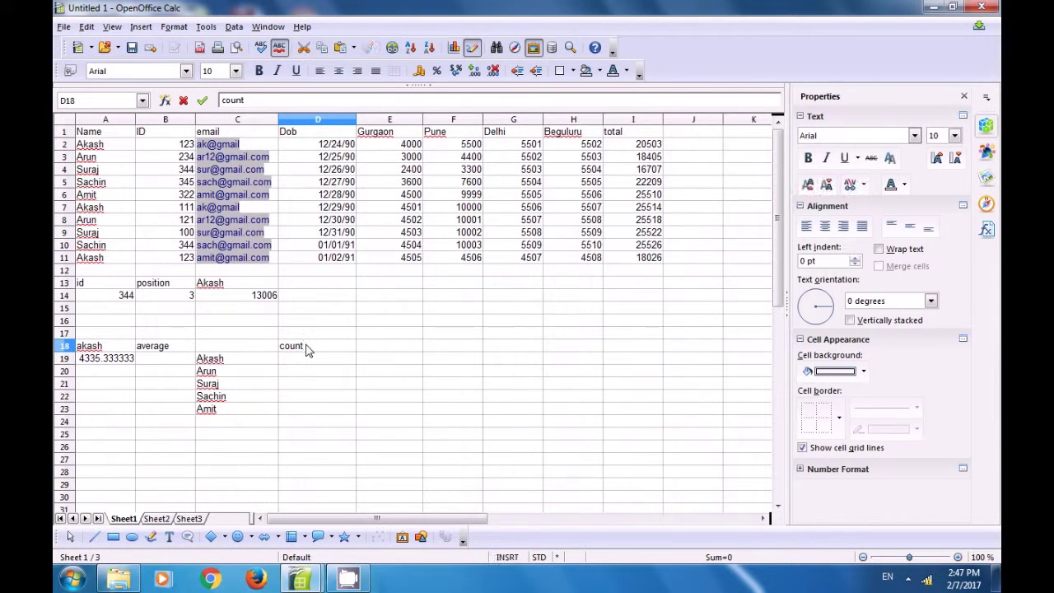
type("if")
key("Return")
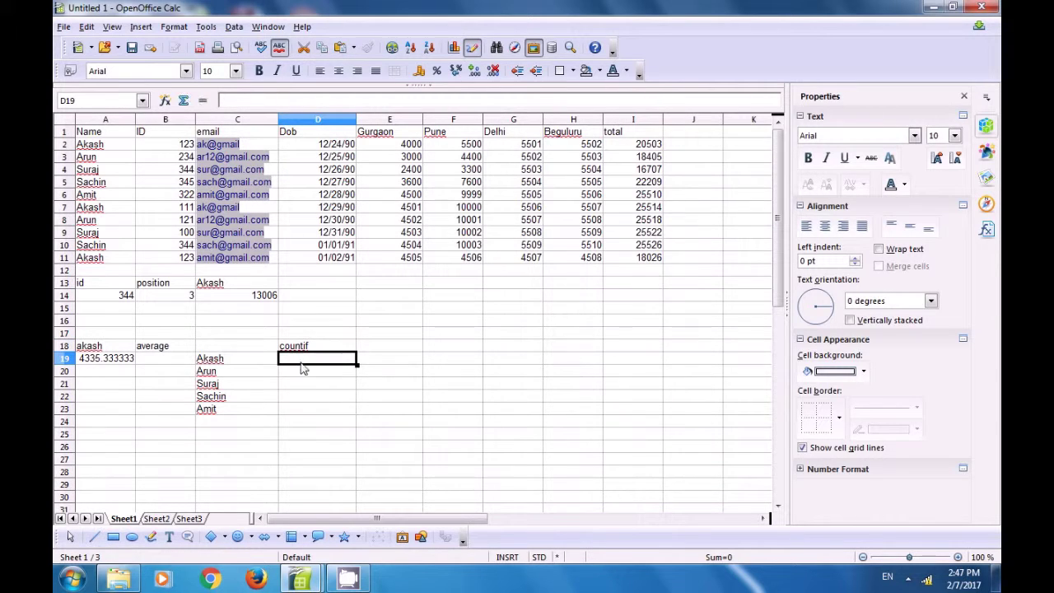
Enter a COUNTIF formula in D19 with range A2:A11 and criterion C19
left_click(211, 367)
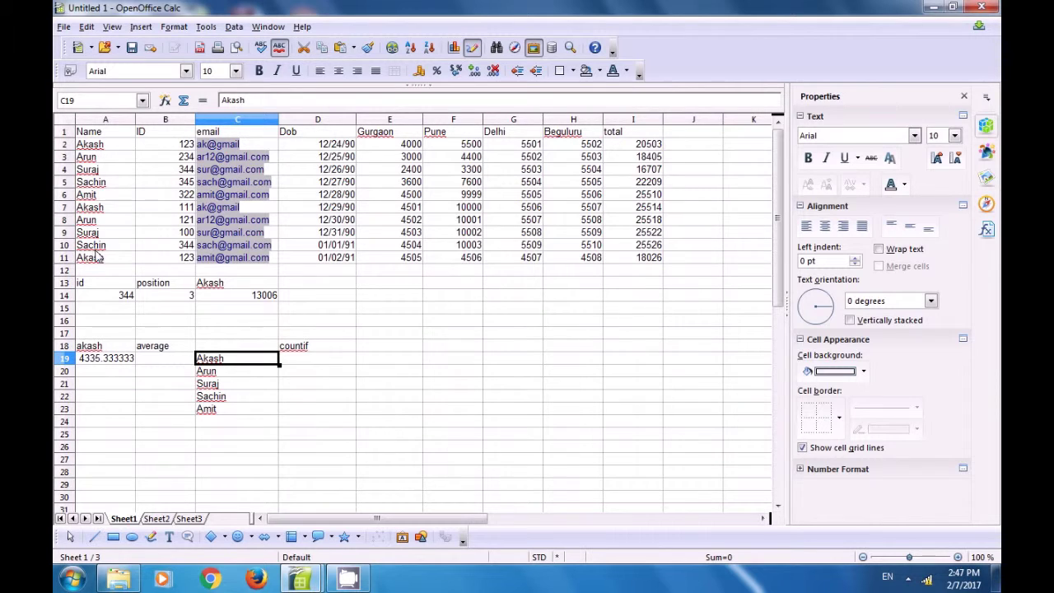
left_click(305, 365)
type("=coun")
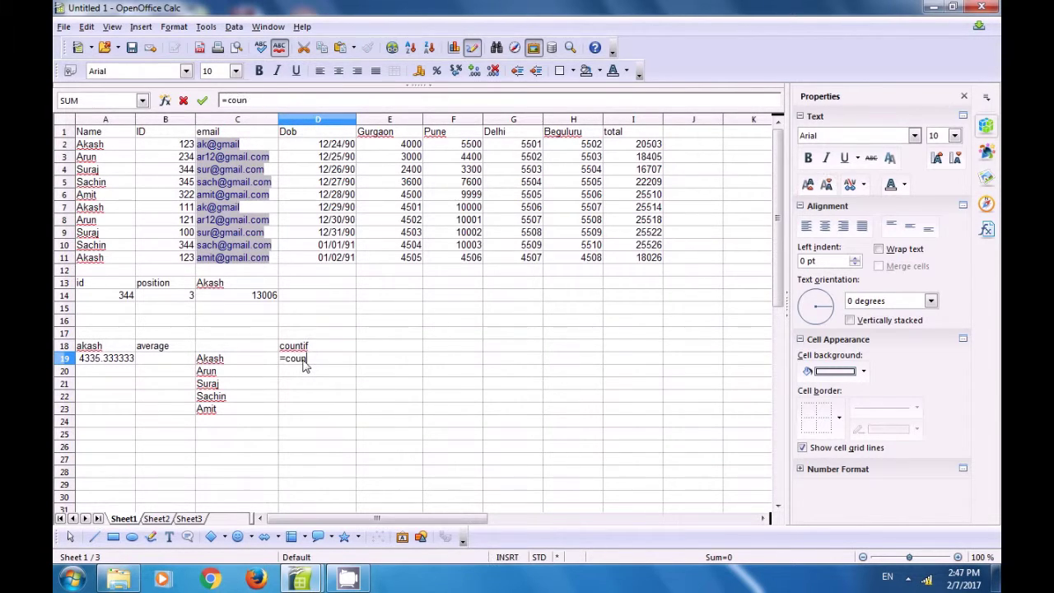
type("tif(")
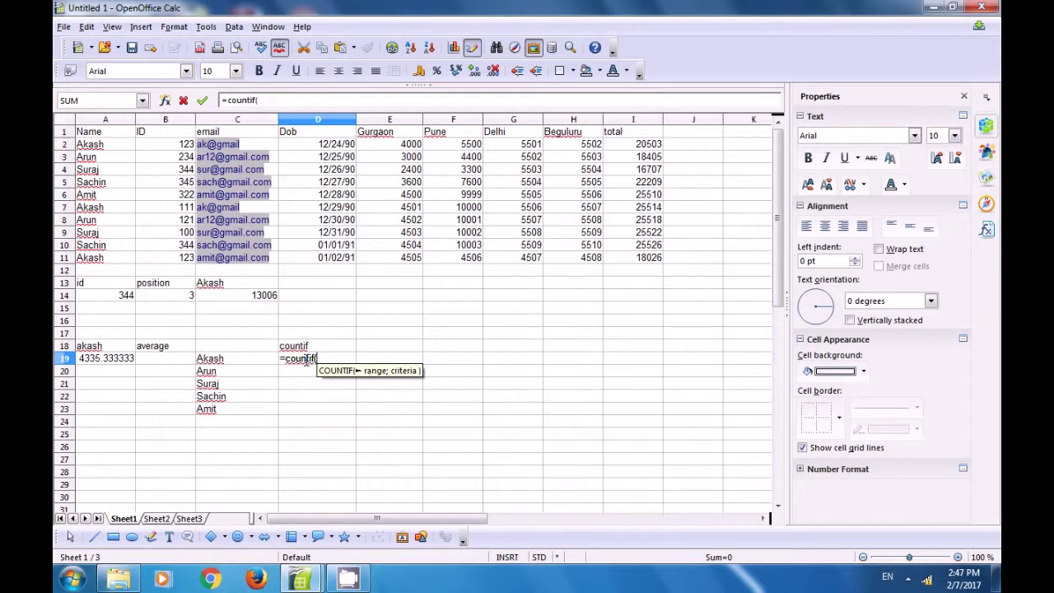
left_click_drag(91, 146, 98, 260)
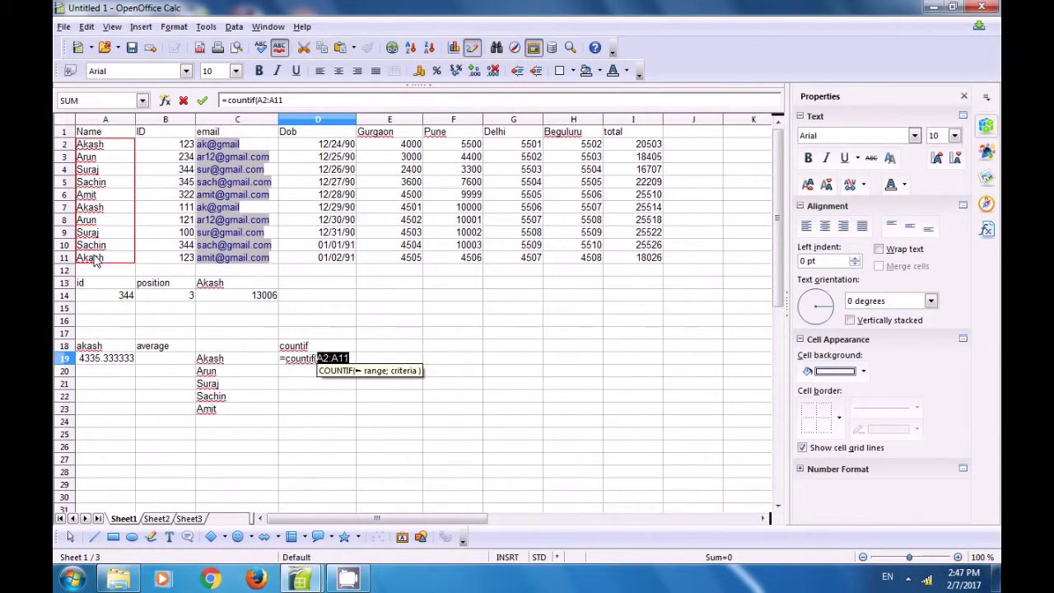
type(";")
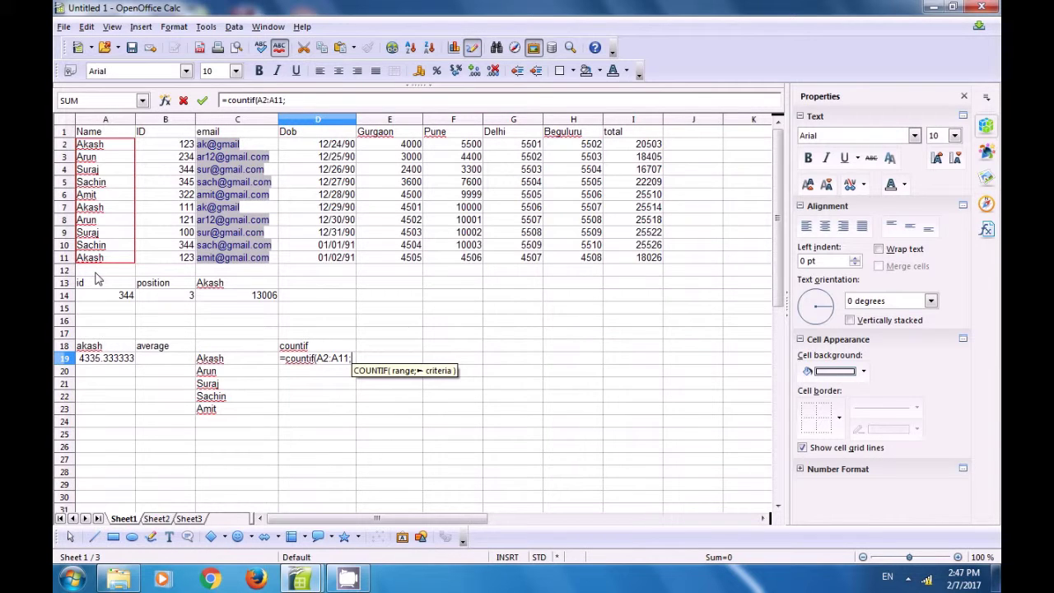
left_click(221, 363)
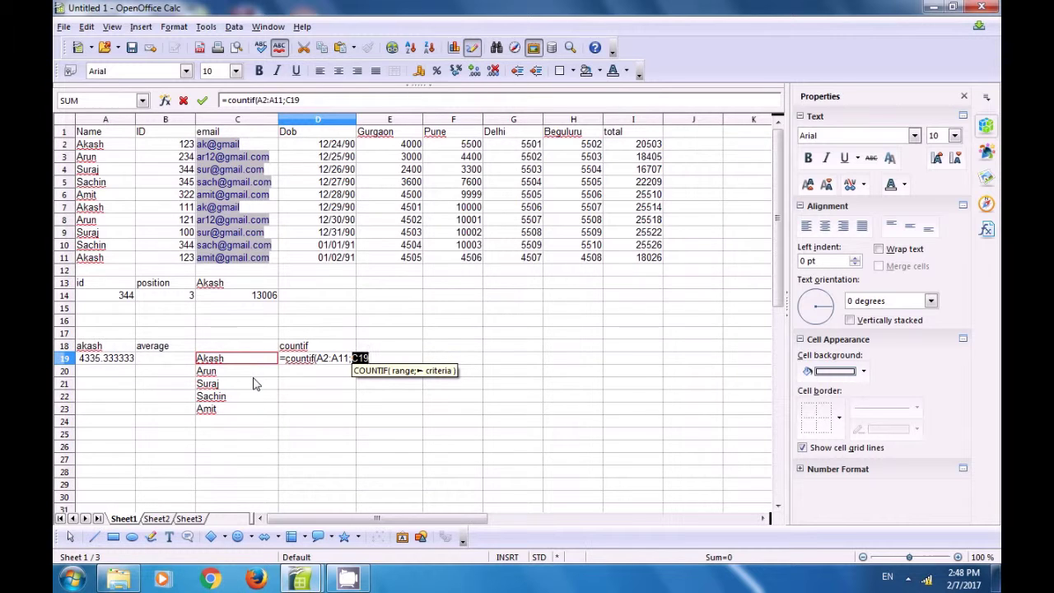
key("Return")
Compare the COUNTIF result in D19 with the name in C19 and its matching entries in A2, A7 and A11
left_click(213, 359)
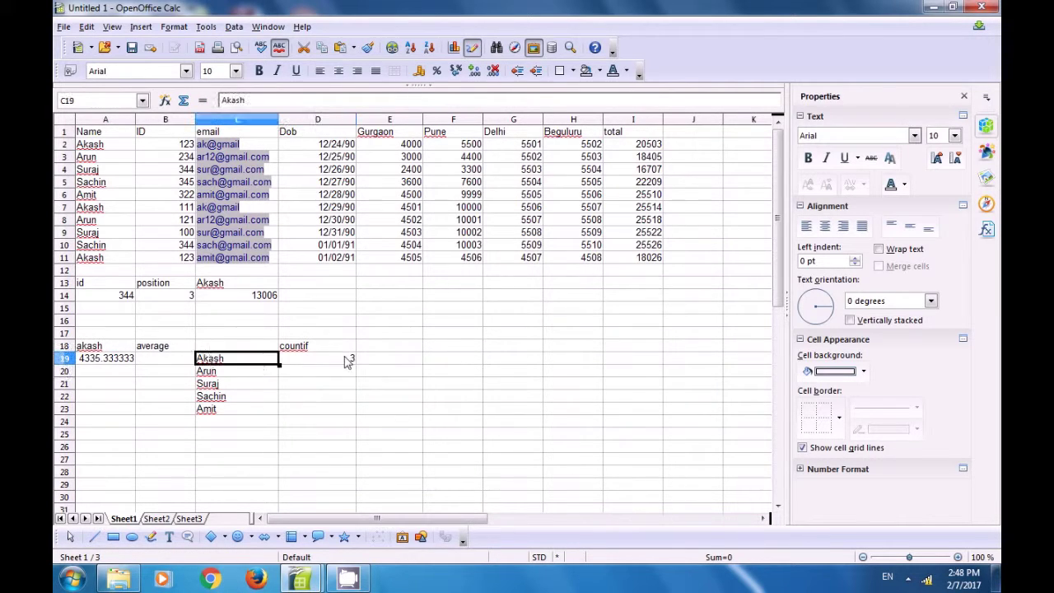
left_click(346, 360)
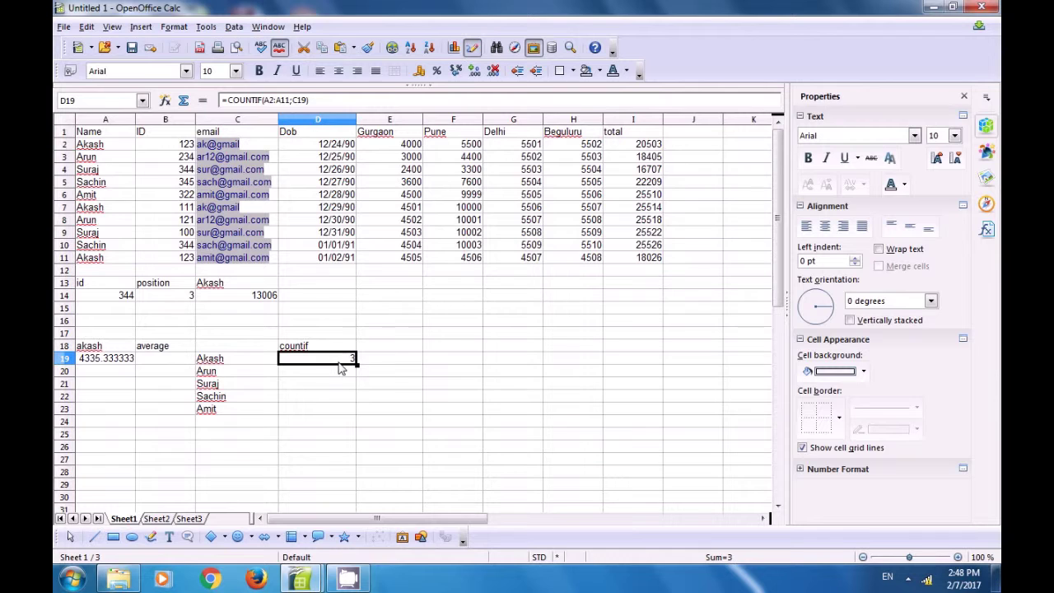
left_click(100, 148)
left_click(95, 209)
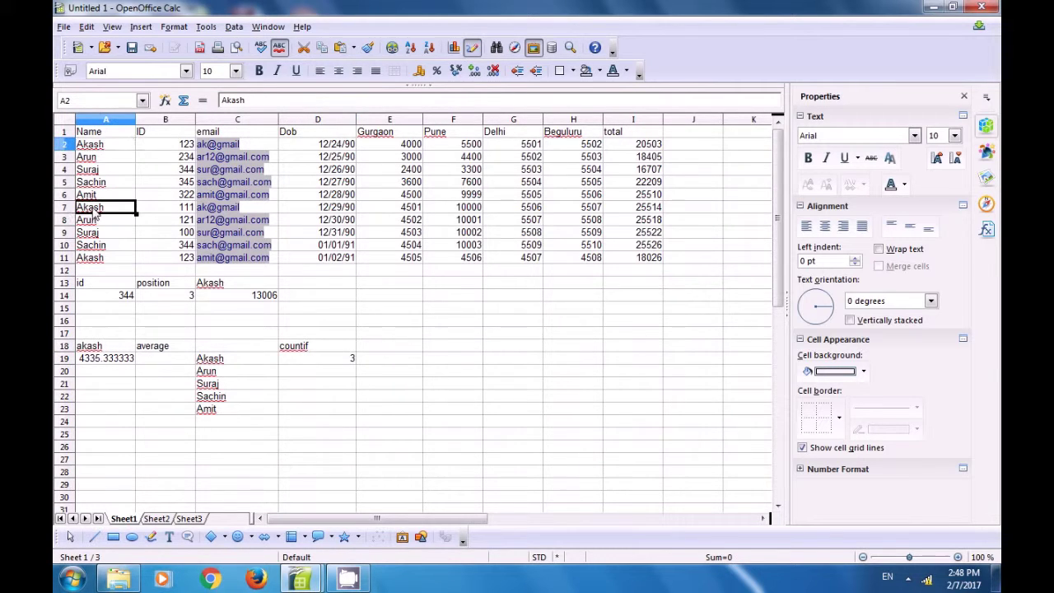
left_click(92, 259)
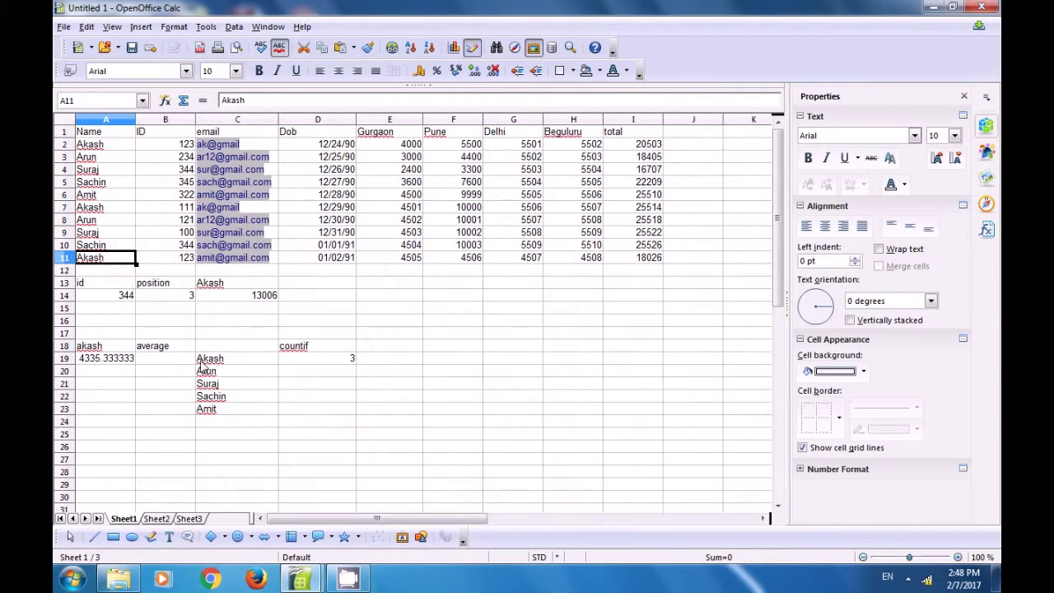
Fill the COUNTIF formula from D19 down to D23 for the remaining names
left_click(318, 364)
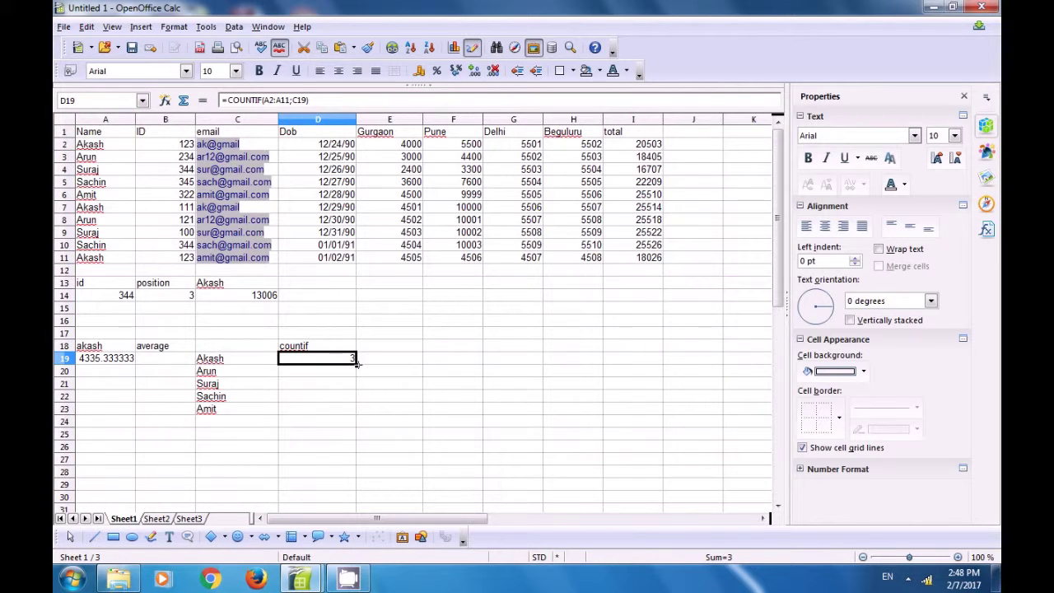
left_click_drag(357, 365, 357, 415)
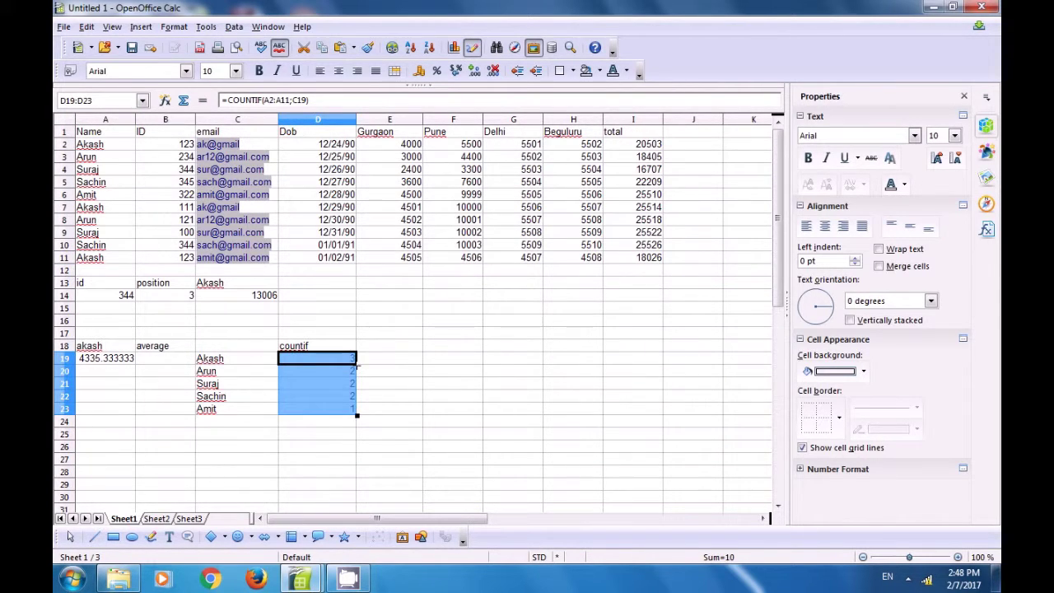
left_click(295, 435)
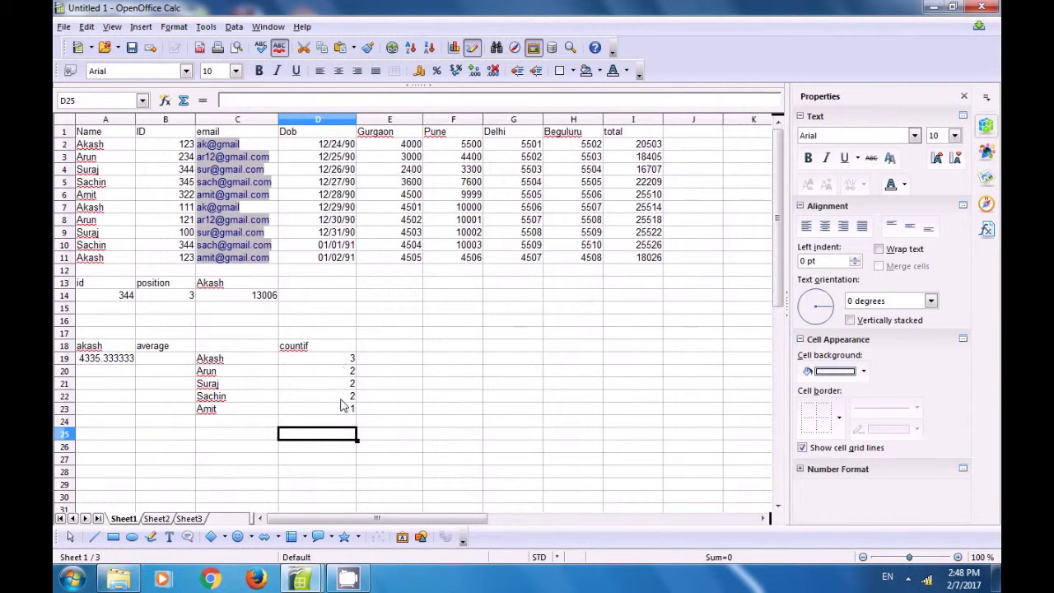
Start an AVERAGEIFS formula in E18 with average range I2:I11, first range A2:A11 and first criterion A2
left_click(380, 412)
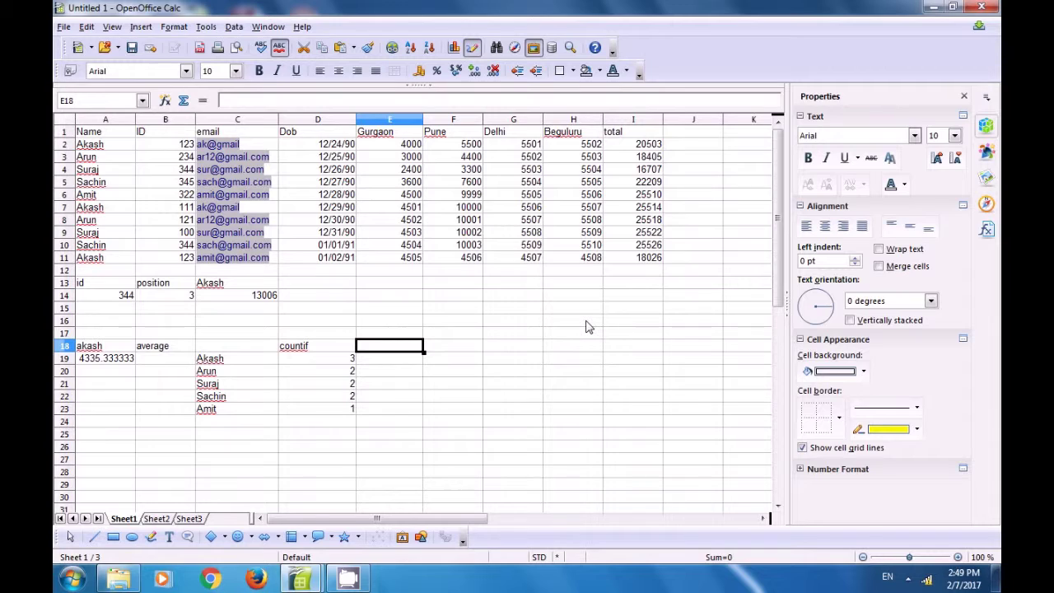
type("=")
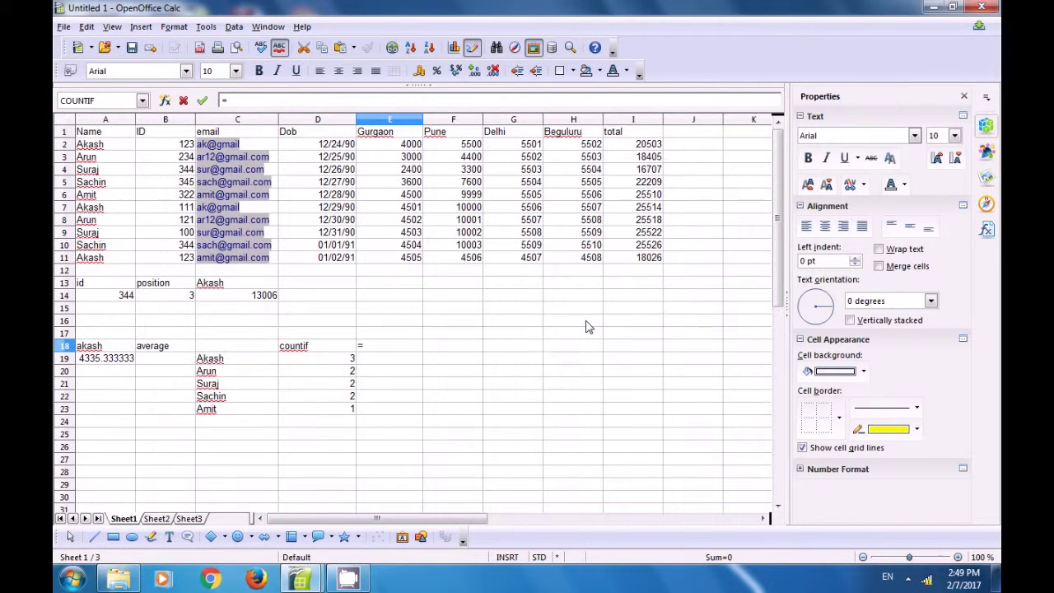
type("ave")
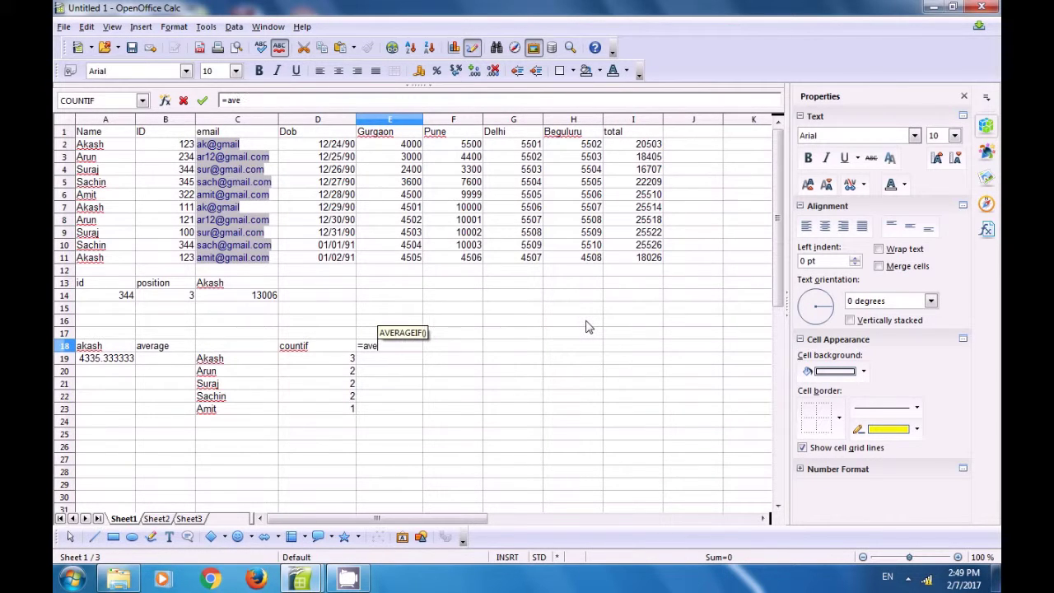
type("rageifs")
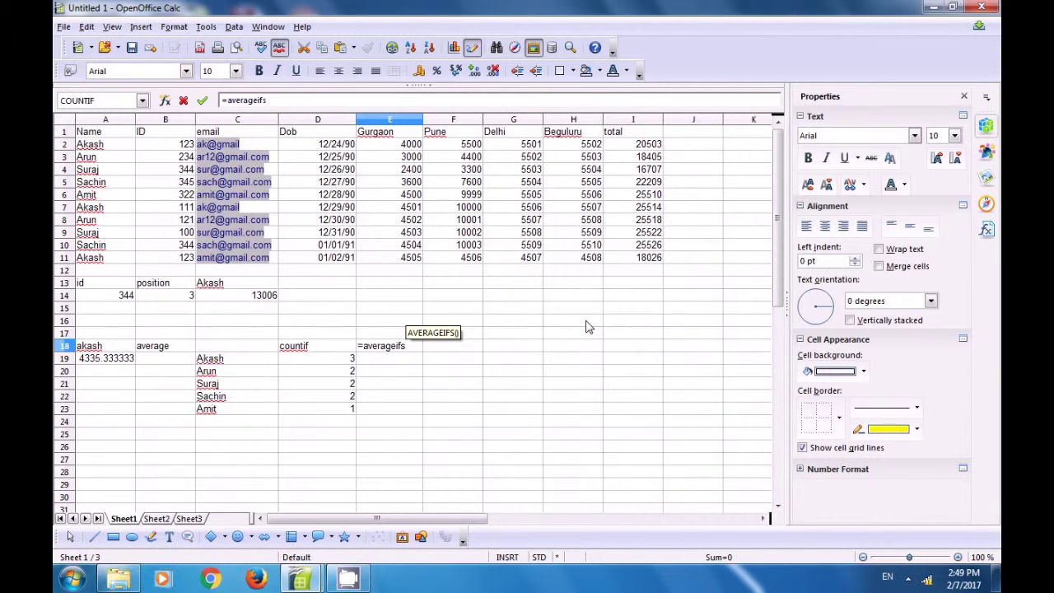
type("(")
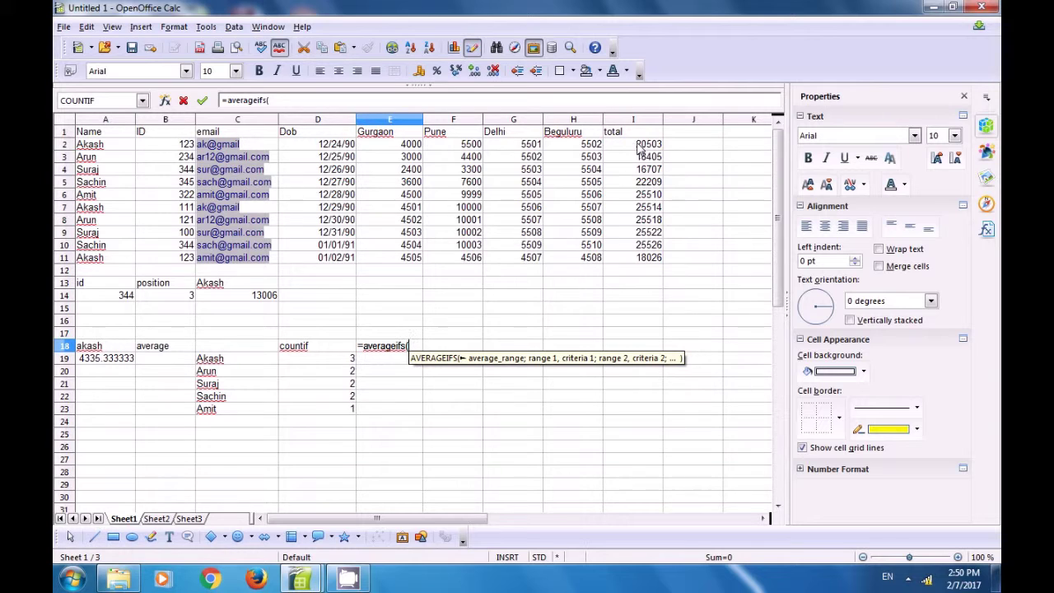
left_click_drag(639, 147, 649, 258)
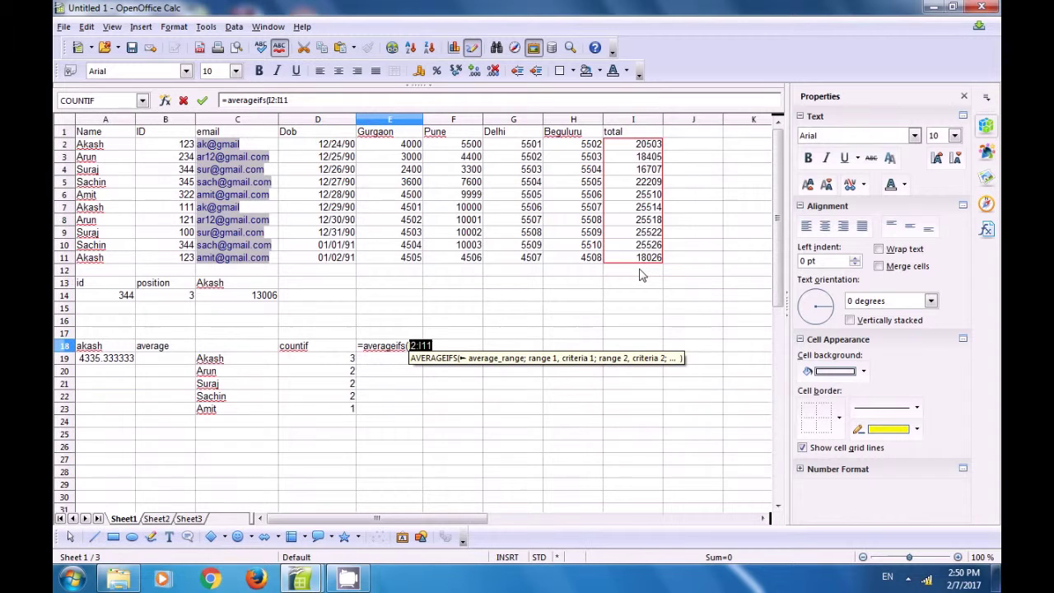
type(";")
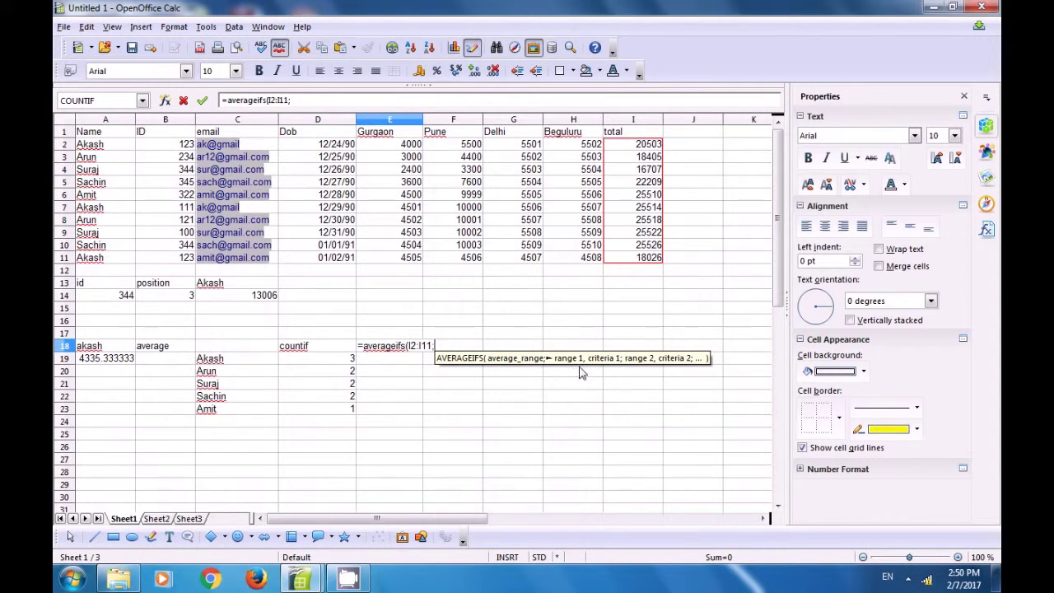
left_click_drag(83, 146, 93, 262)
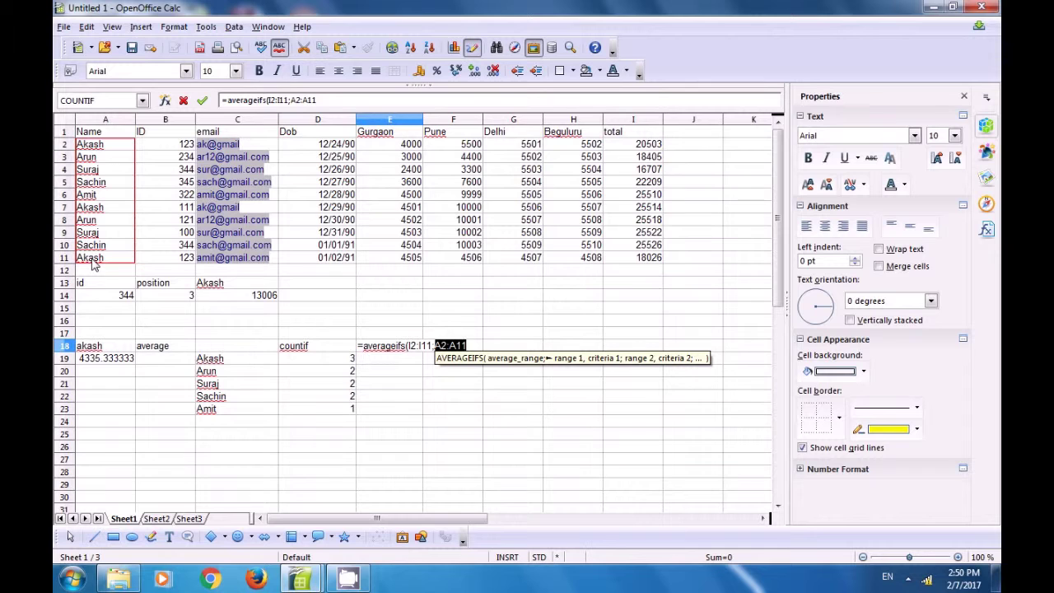
type(";")
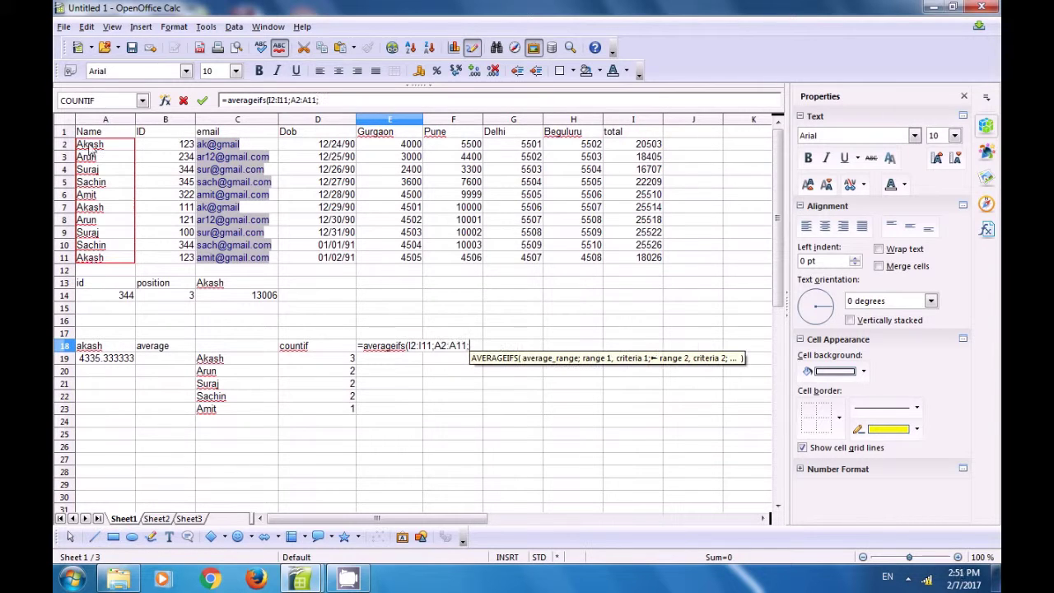
left_click(91, 149)
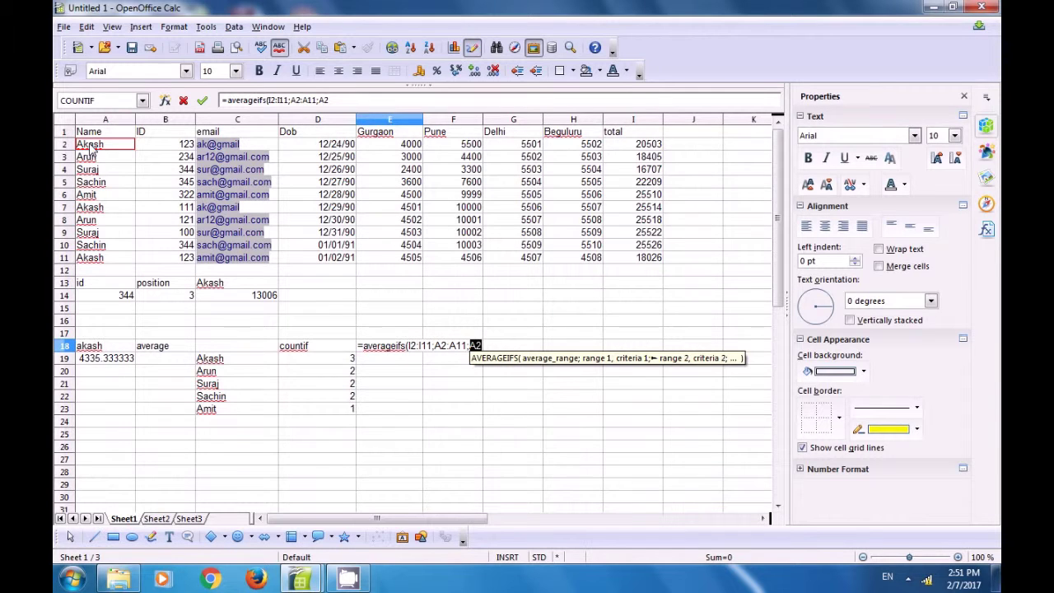
key("End")
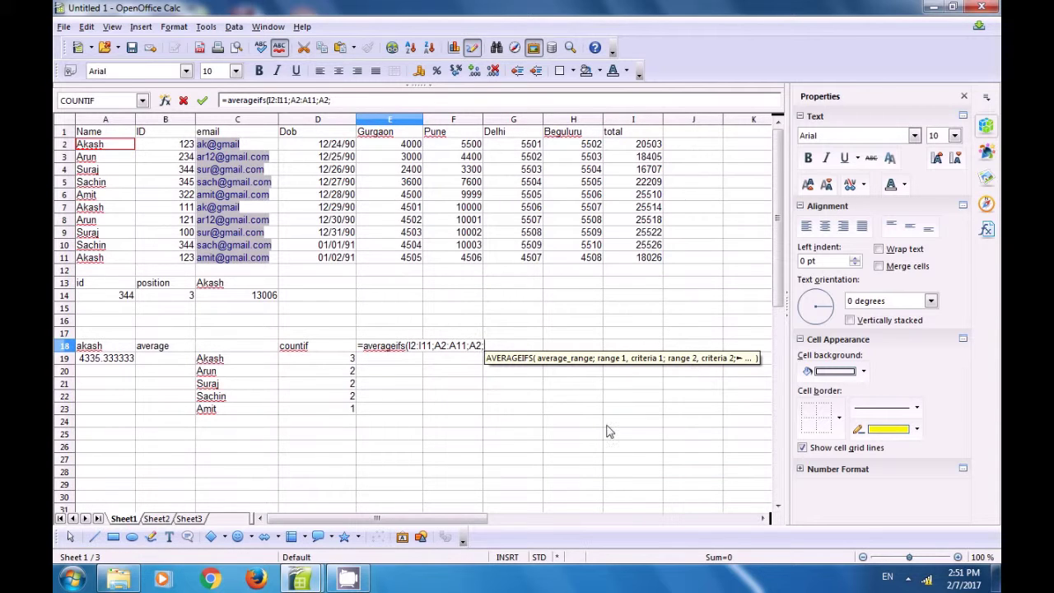
Complete the AVERAGEIFS formula in E18 with second range B2:B11 and second criterion B2
left_click_drag(175, 150, 183, 223)
left_click_drag(187, 260, 187, 260)
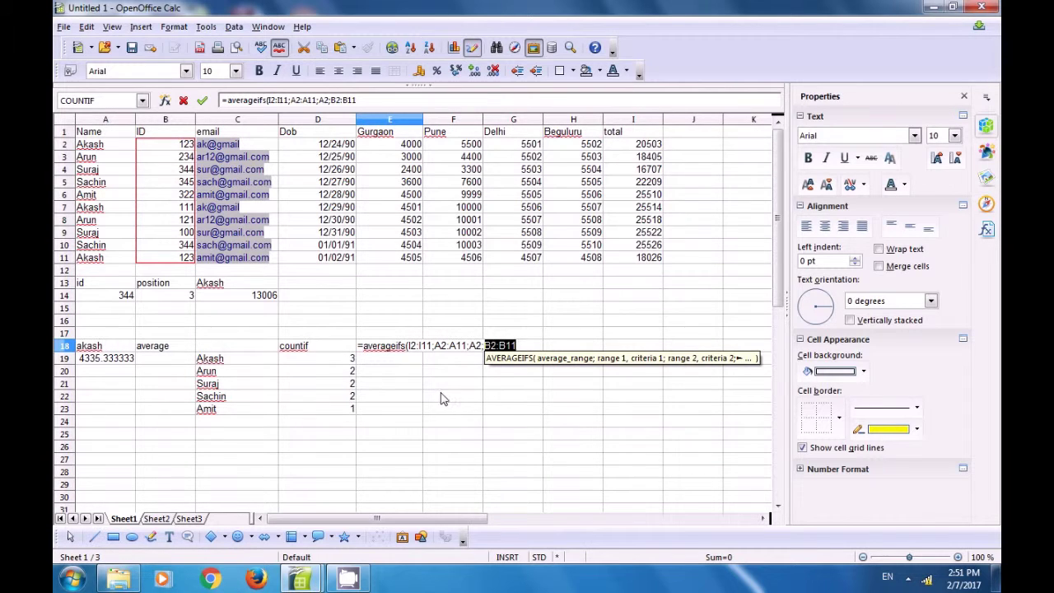
type(";")
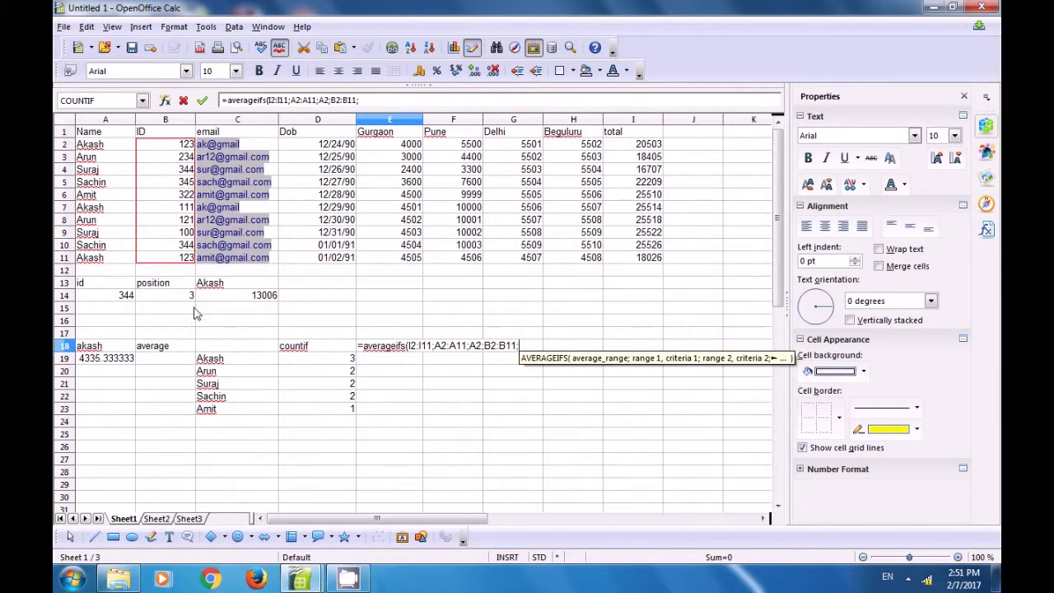
left_click(170, 151)
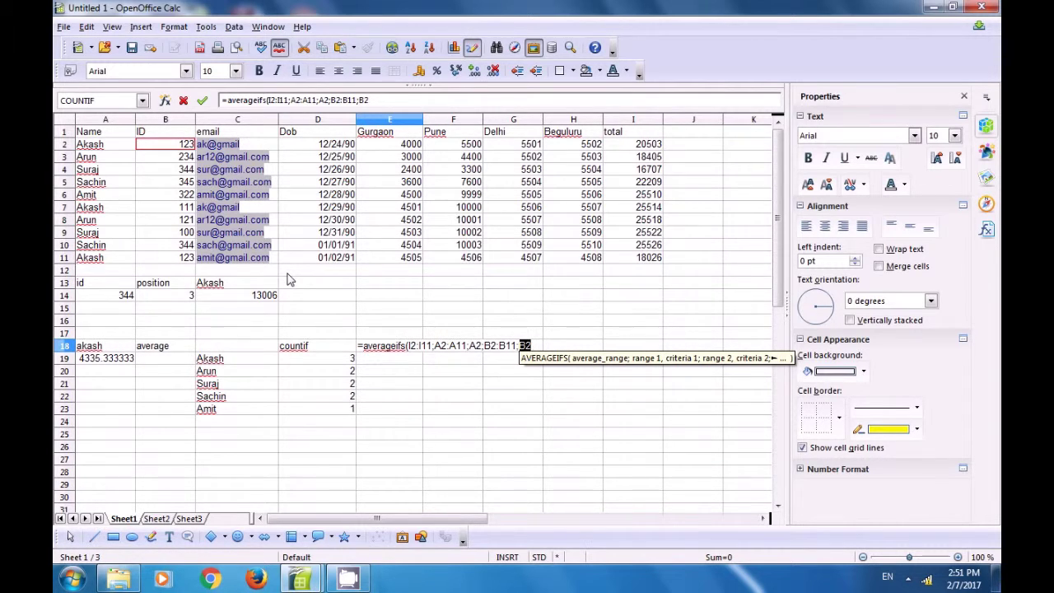
type(")")
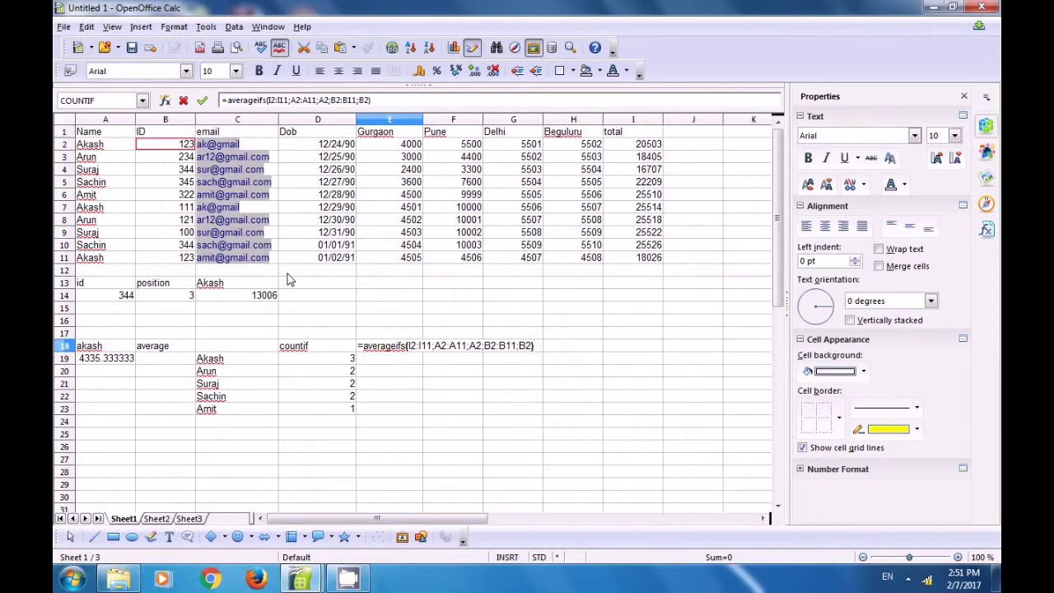
key("Return")
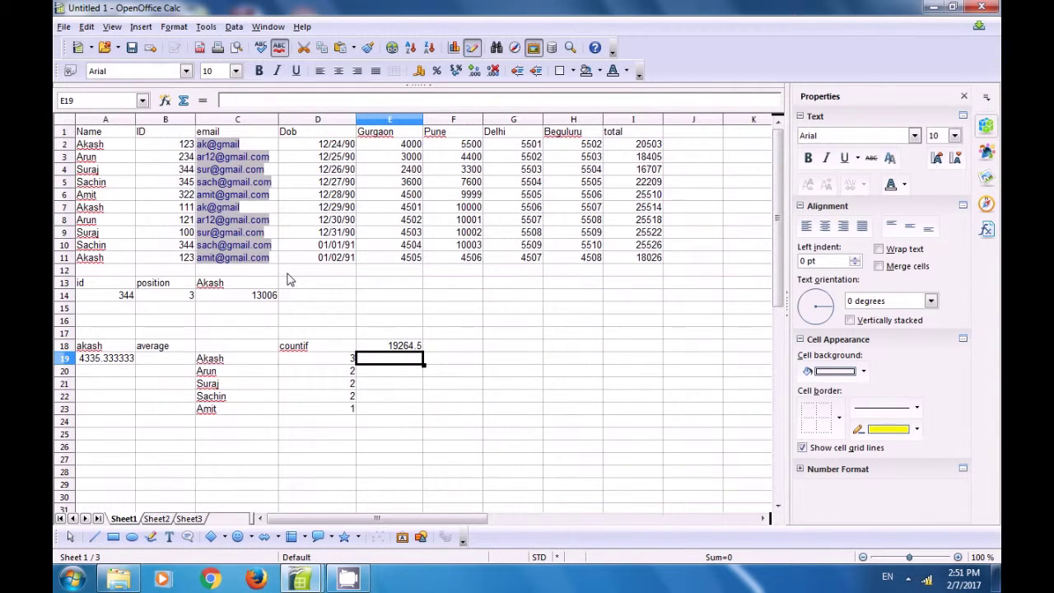
left_click(398, 346)
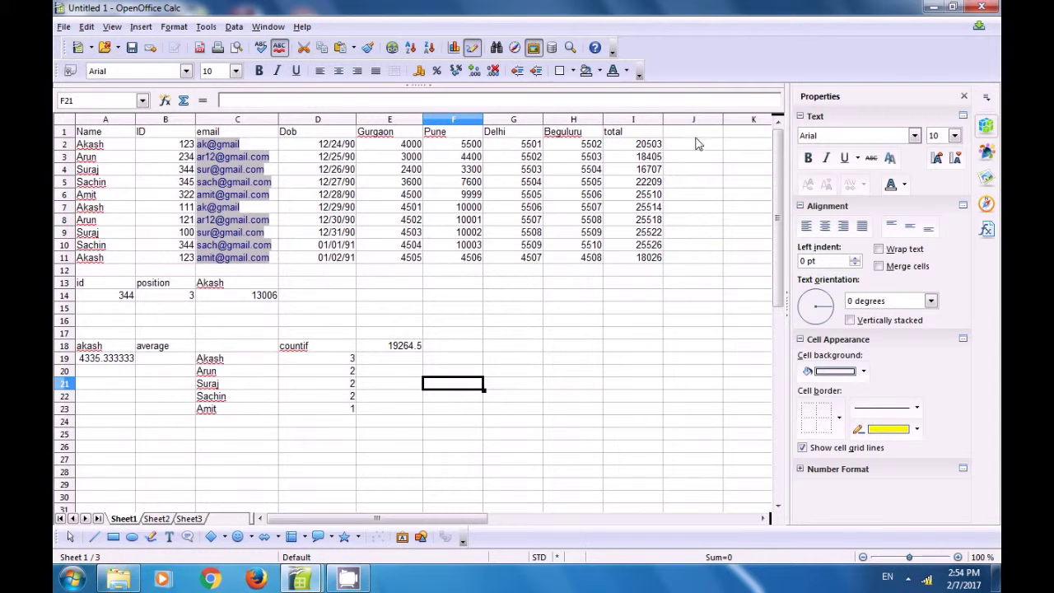
Enter the heading days name in J1, beside the total column
left_click(697, 136)
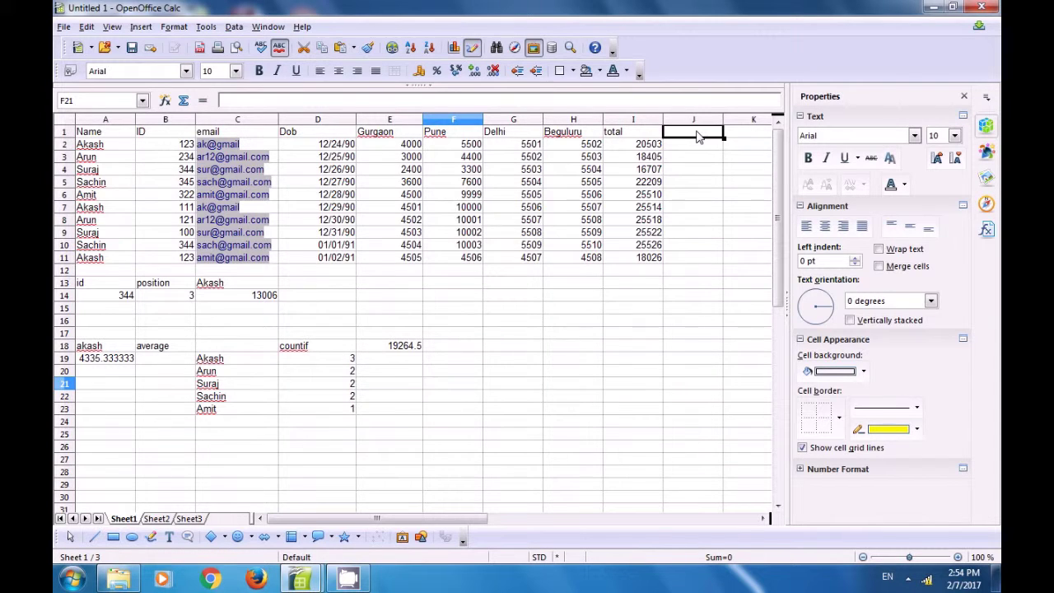
type("days")
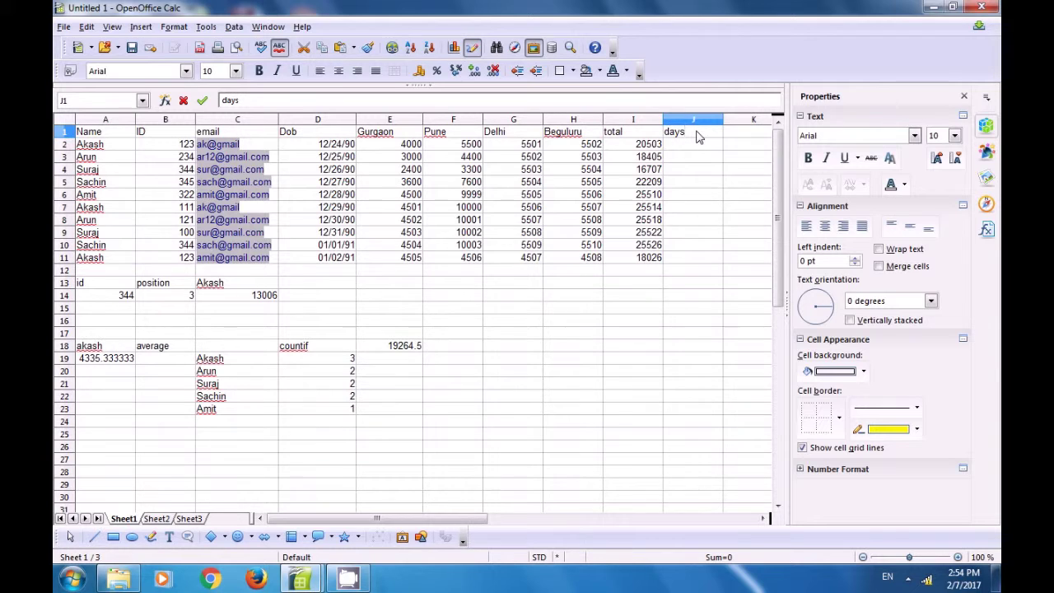
type(" name")
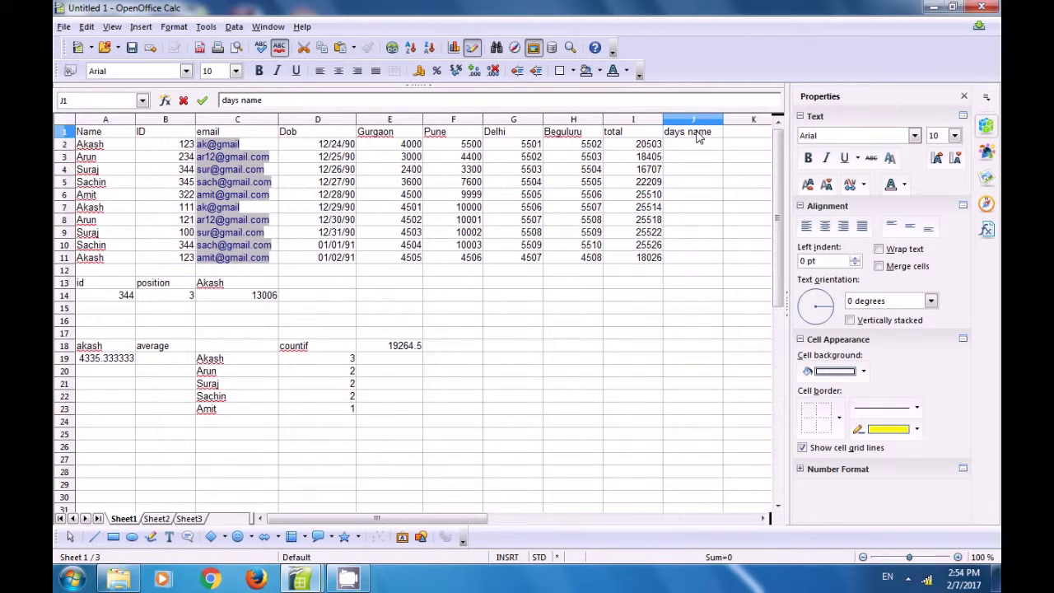
Examine the dates in the Dob column between D2 and D11
left_click(320, 144)
left_click(322, 157)
left_click(327, 182)
left_click(330, 219)
left_click(338, 258)
left_click(331, 194)
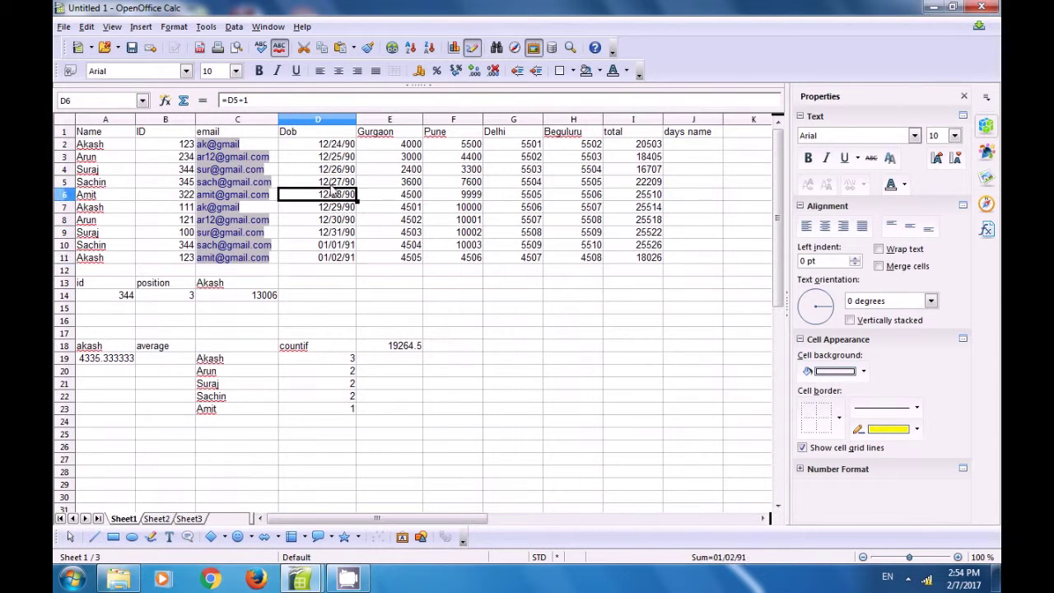
left_click(328, 147)
left_click(334, 221)
left_click(338, 246)
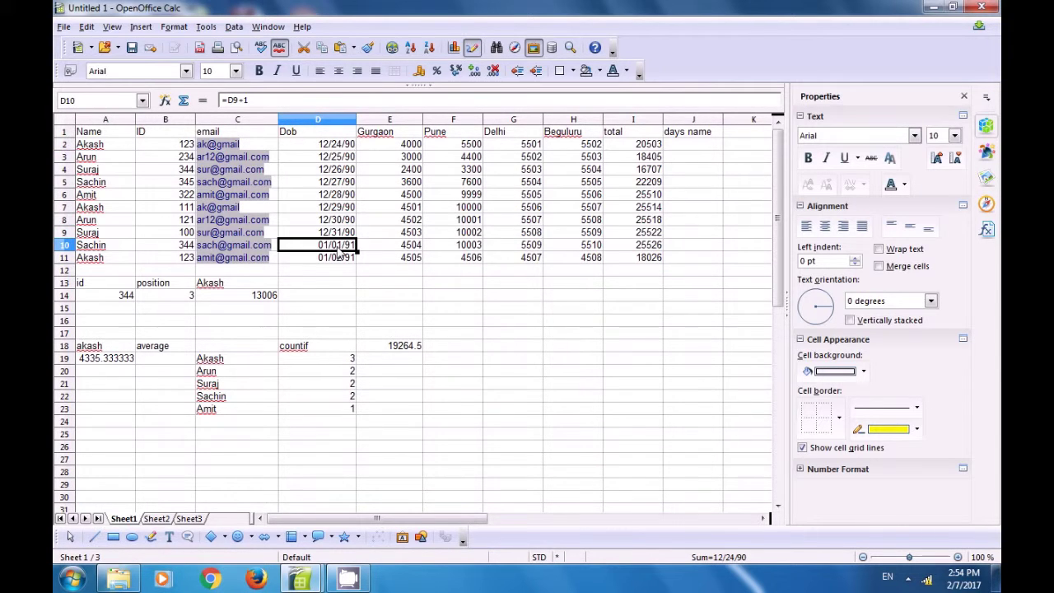
Enter a TEXT formula in J2 that formats the date in D2 with the format code "dddd"
left_click(692, 147)
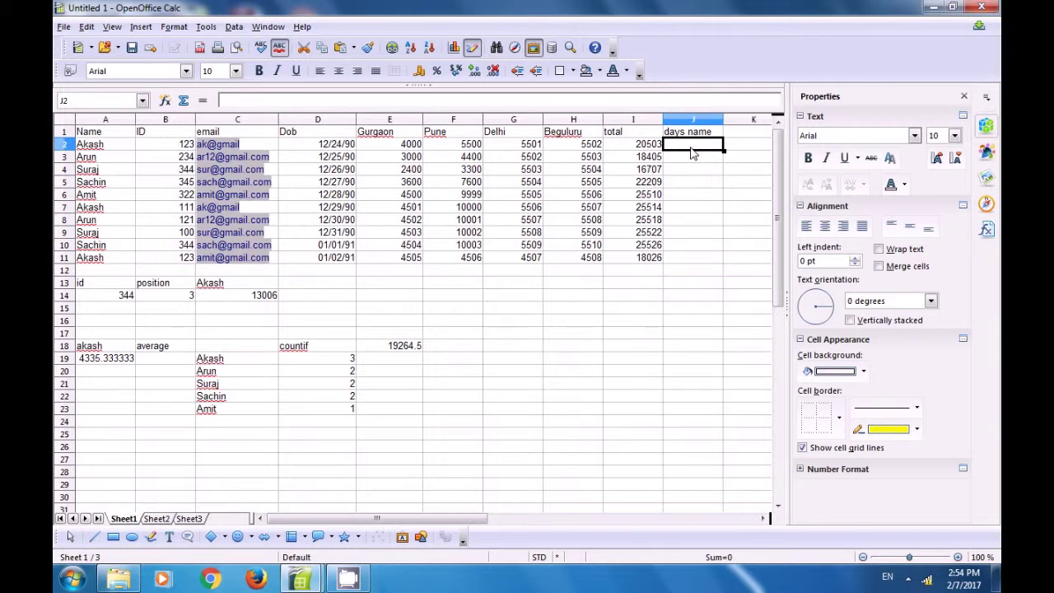
type("=text")
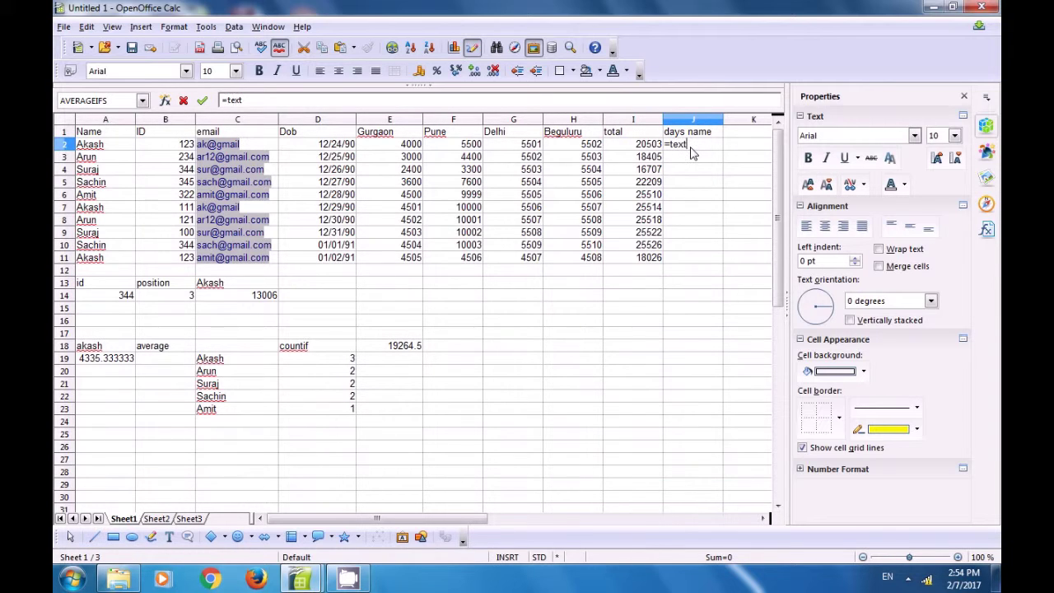
type("(")
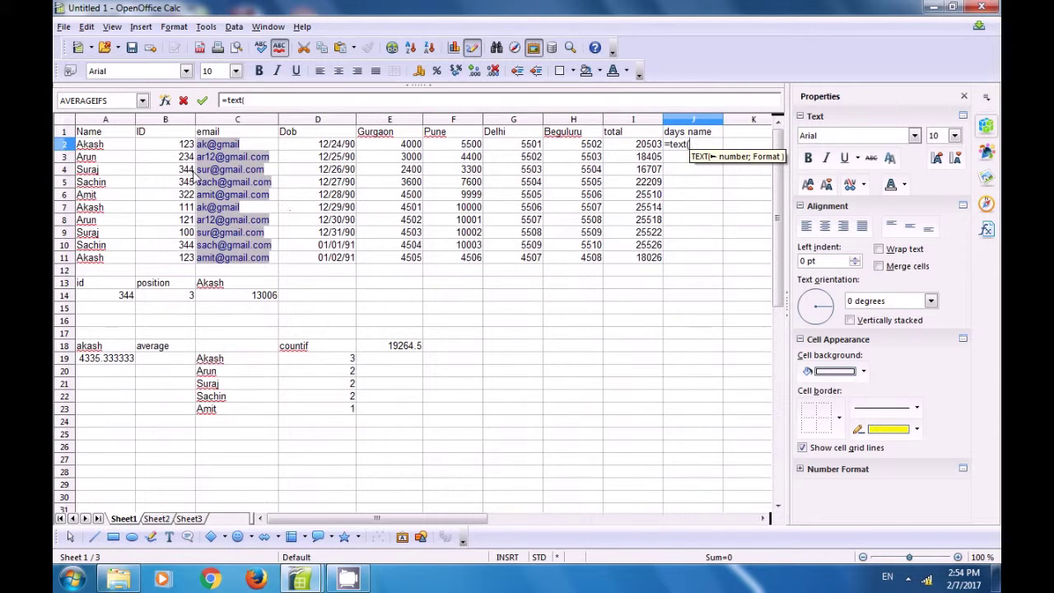
left_click(330, 146)
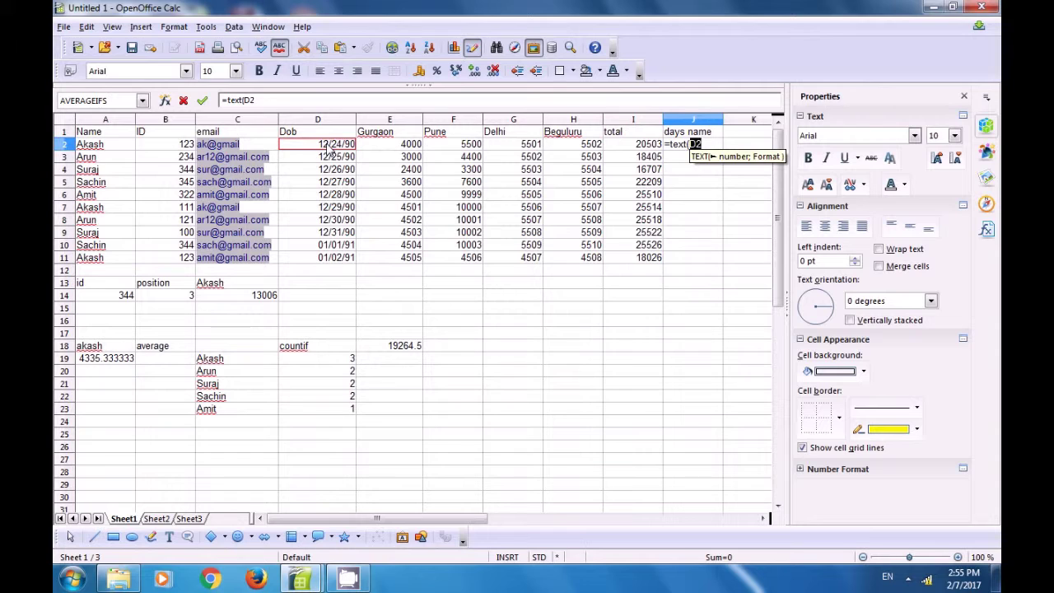
type(";")
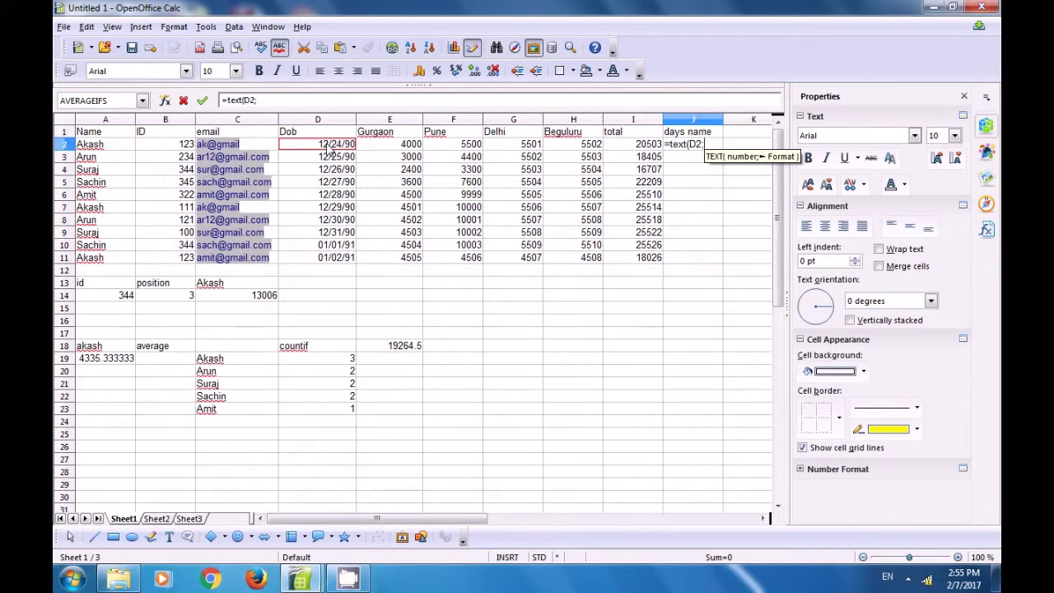
type("\"")
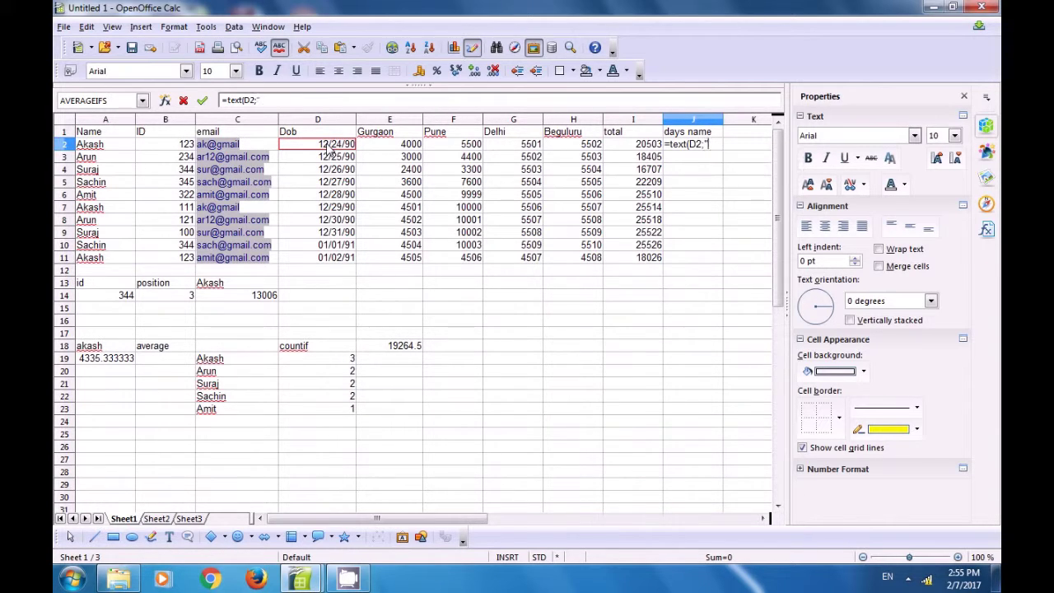
type("dddd\"")
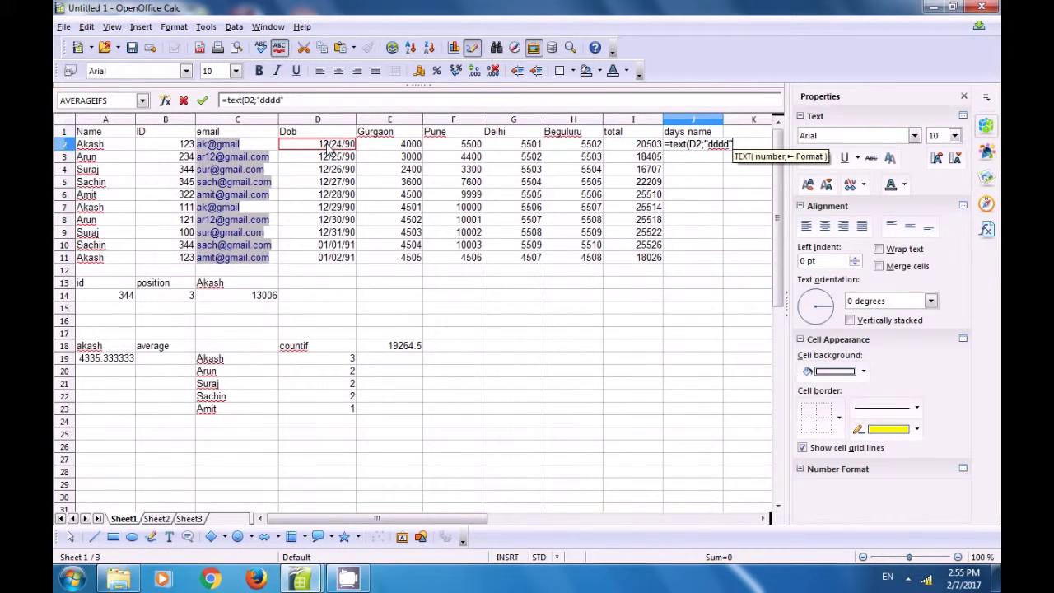
type(")")
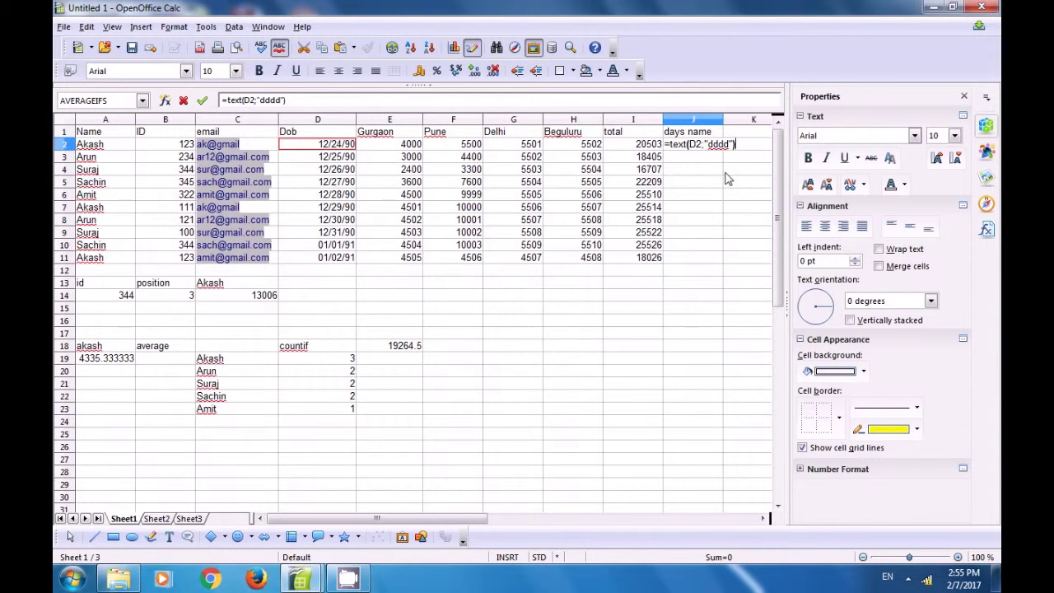
key("Return")
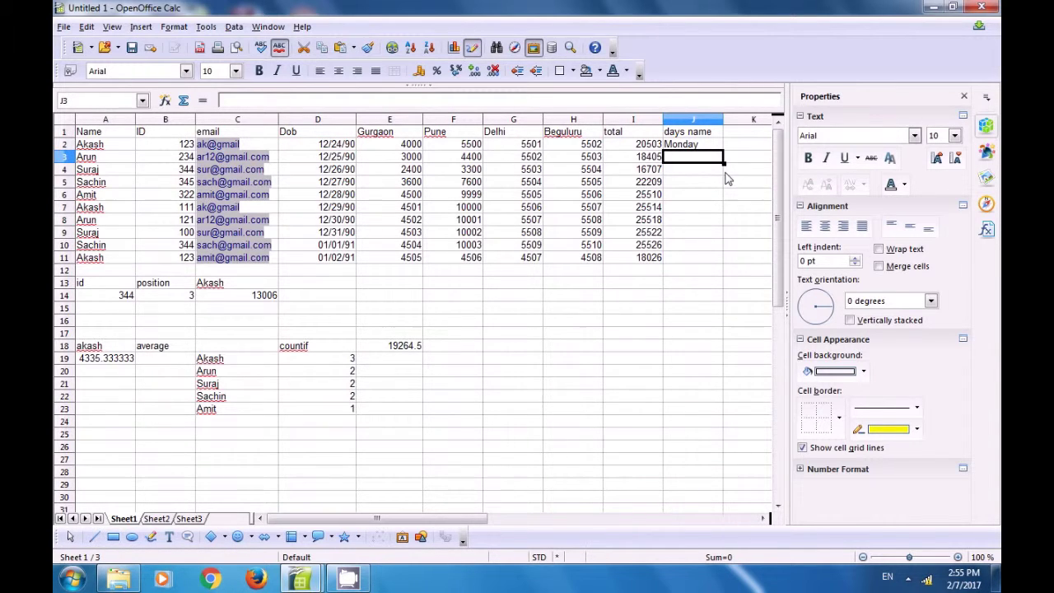
Compare the day name in J2 with the date in D2 and fill the TEXT formula from J2 down to J11
left_click(701, 148)
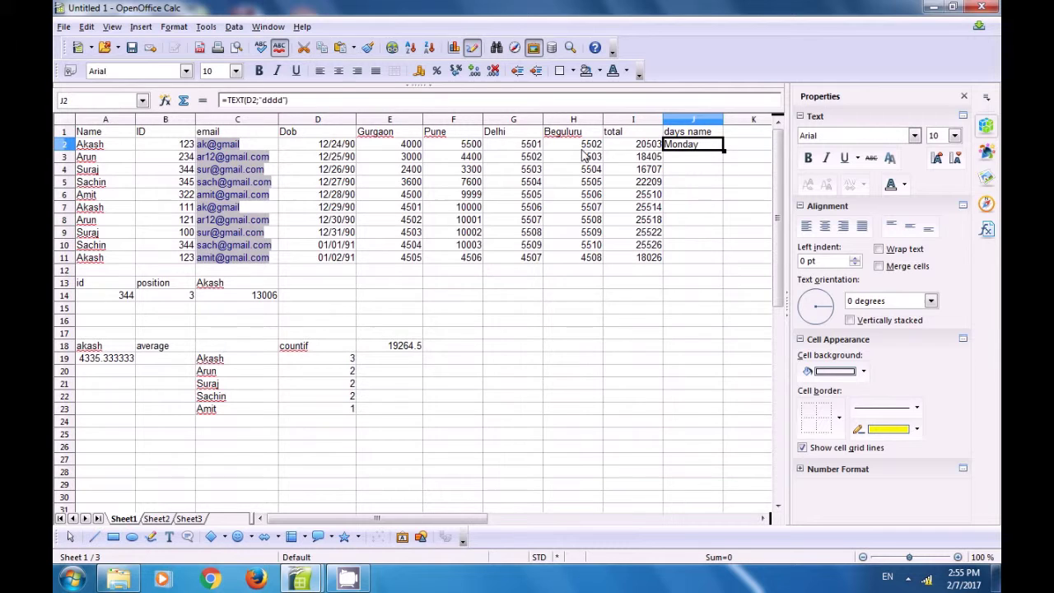
left_click(350, 149)
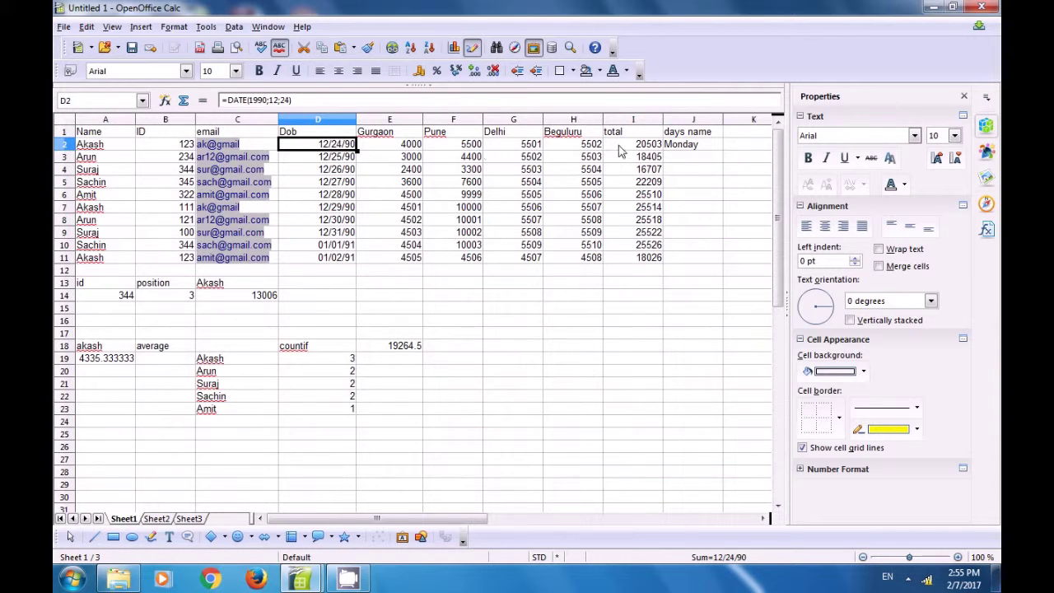
left_click(692, 148)
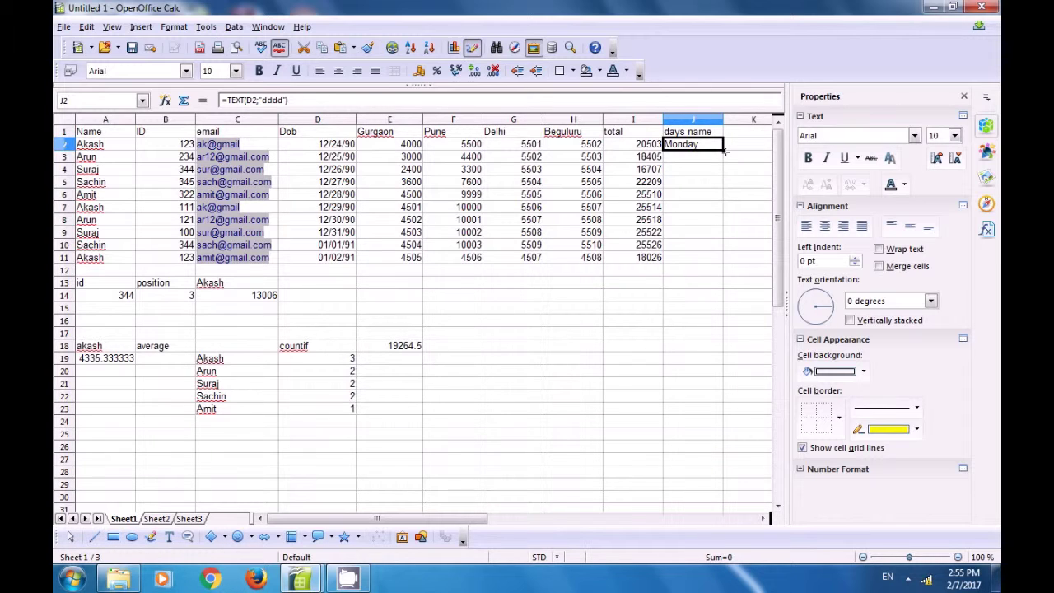
left_click_drag(724, 151, 724, 262)
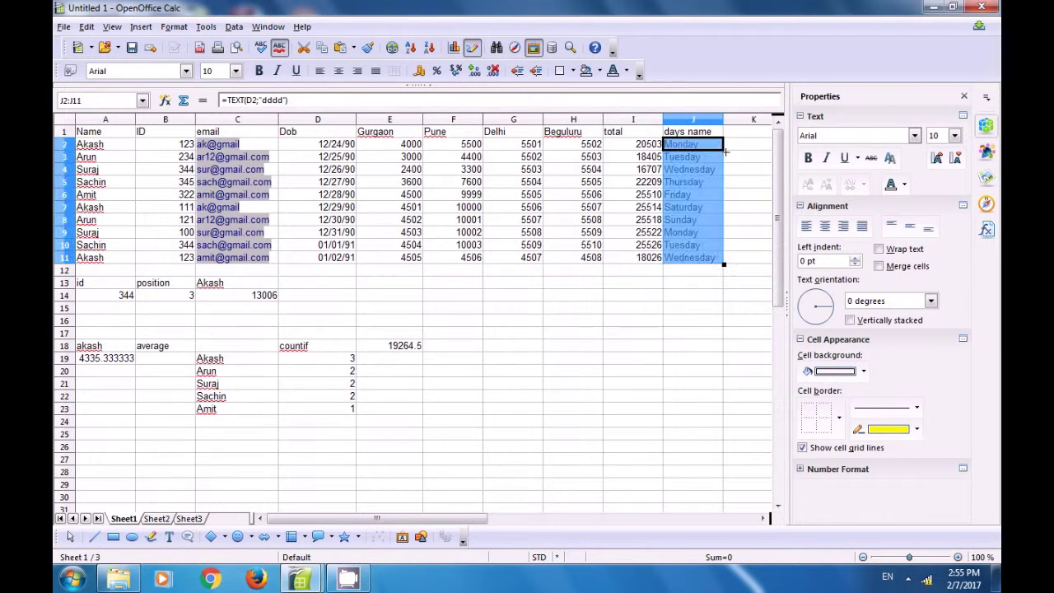
left_click(721, 284)
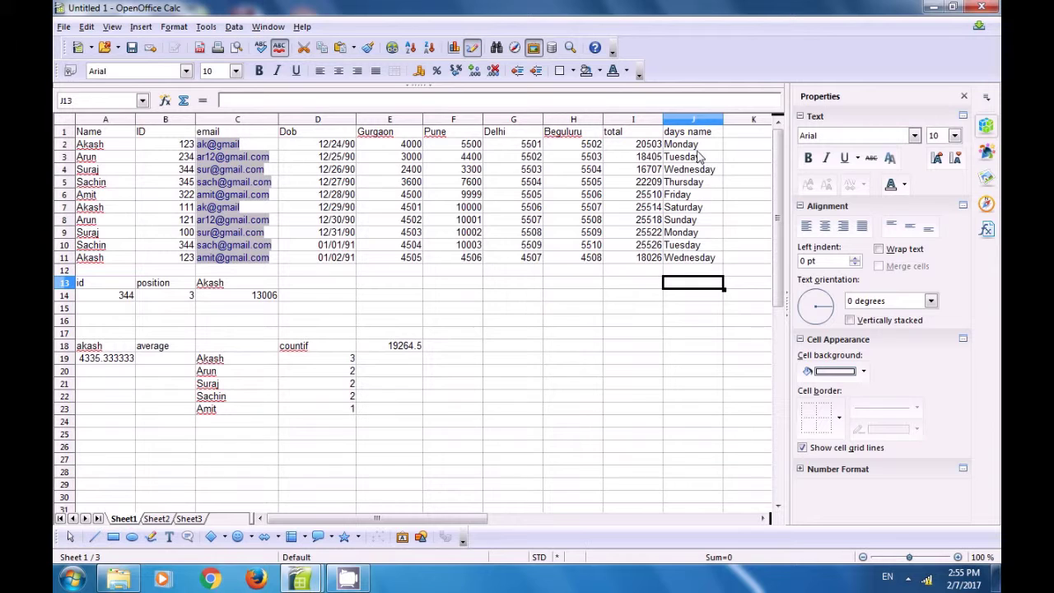
left_click(619, 309)
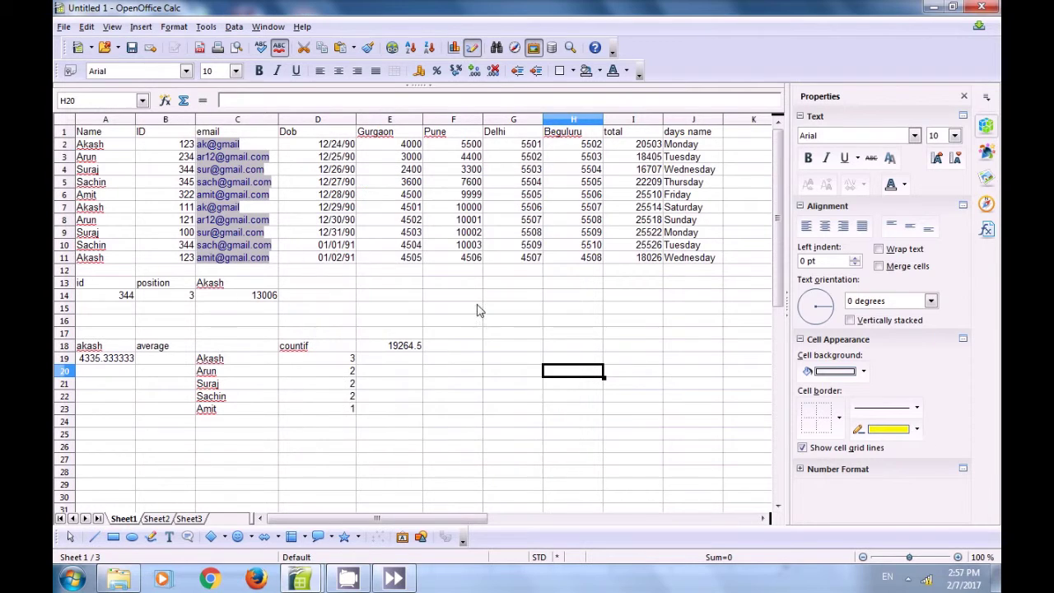
left_click(481, 385)
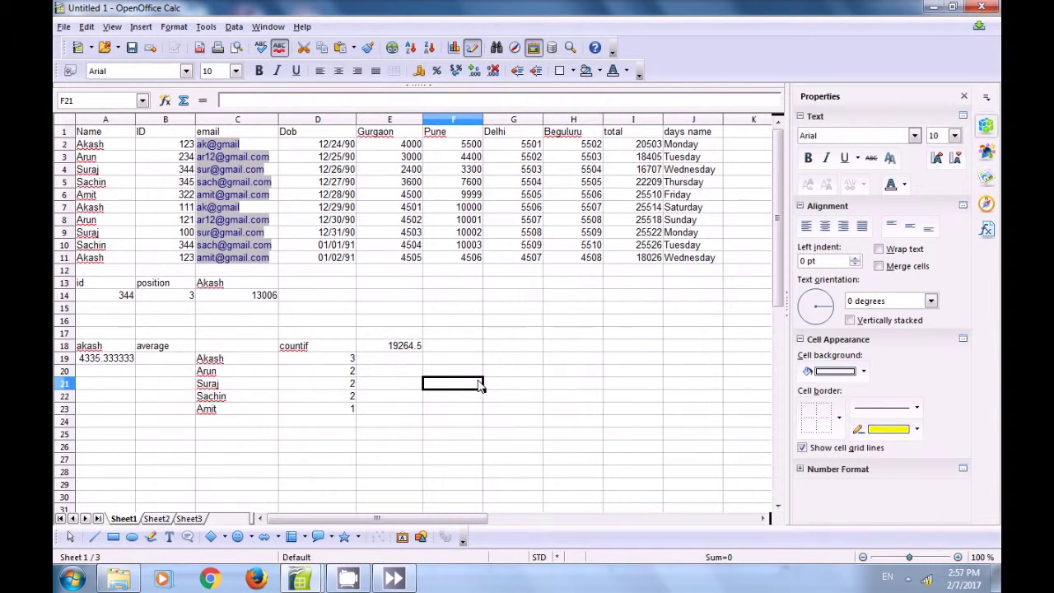
Enter the heading Rank in F18, beside the average result in E18
left_click(456, 346)
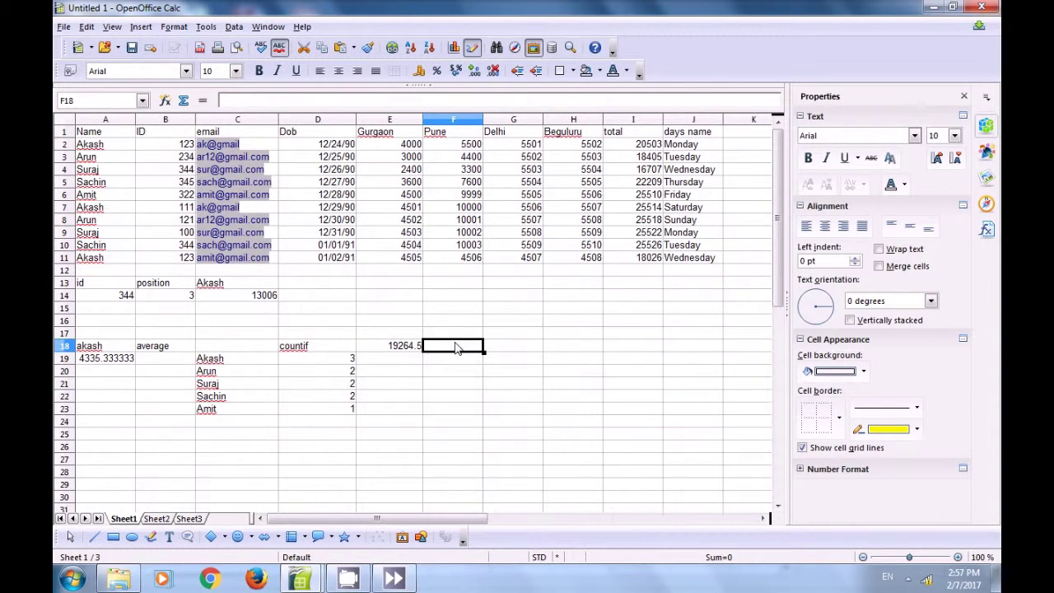
type("Ra")
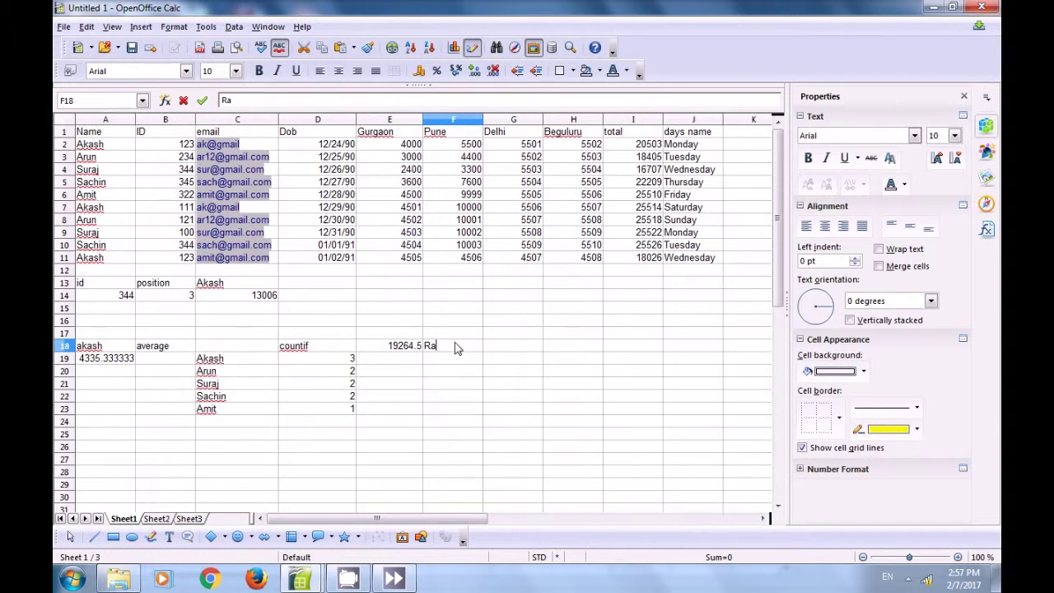
type("nk")
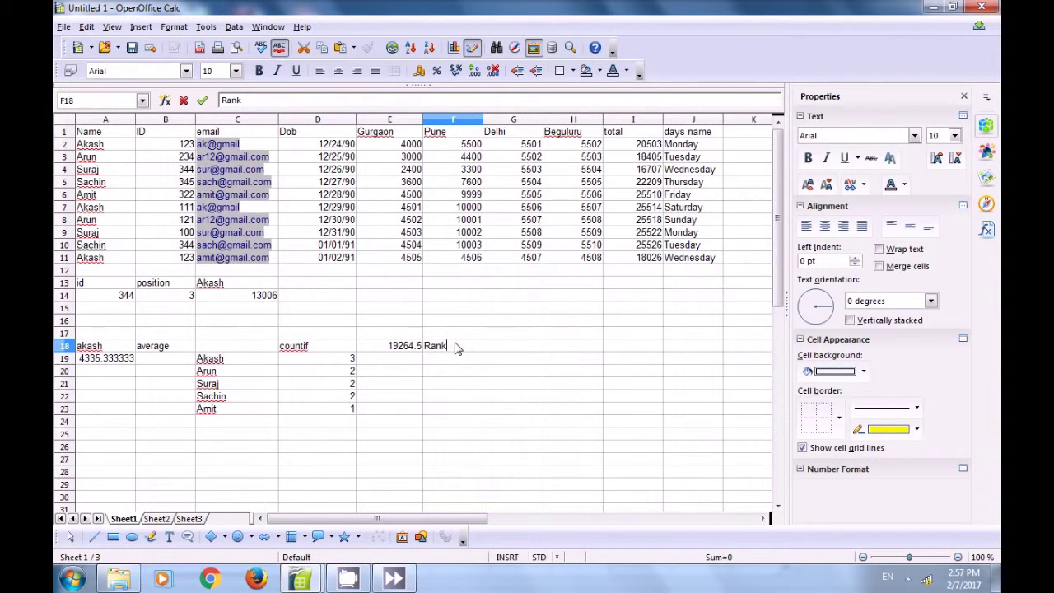
key("Return")
Number the cells F19 to F23 under the Rank heading from 1 to 5
type("1")
key("Return")
type("32")
key("BackSpace")
key("BackSpace")
type("2")
key("Return")
type("3")
key("Return")
key("Up")
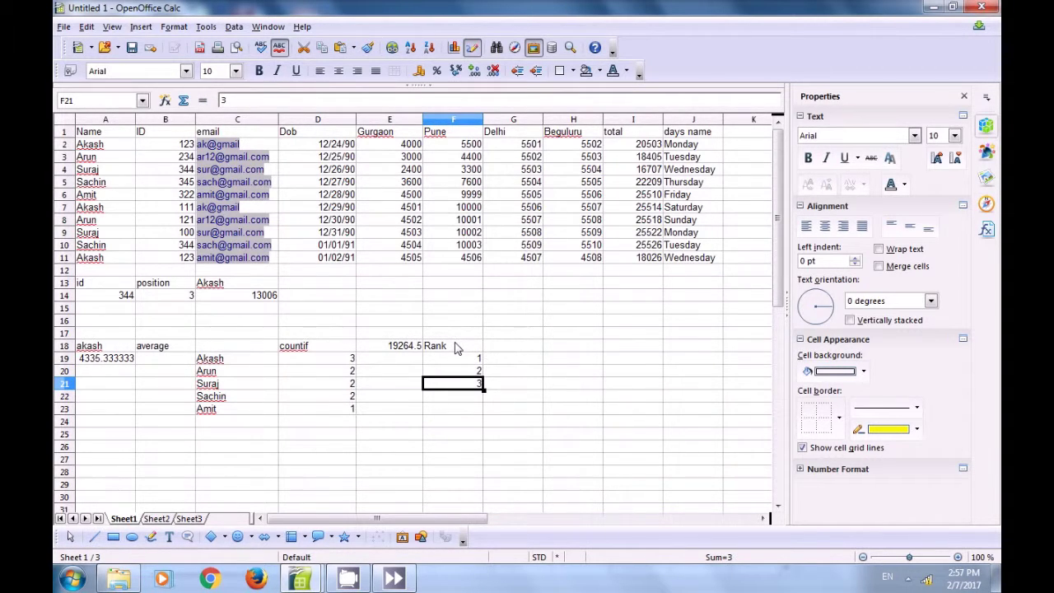
key("Down")
type("4")
key("Return")
type("5")
key("Return")
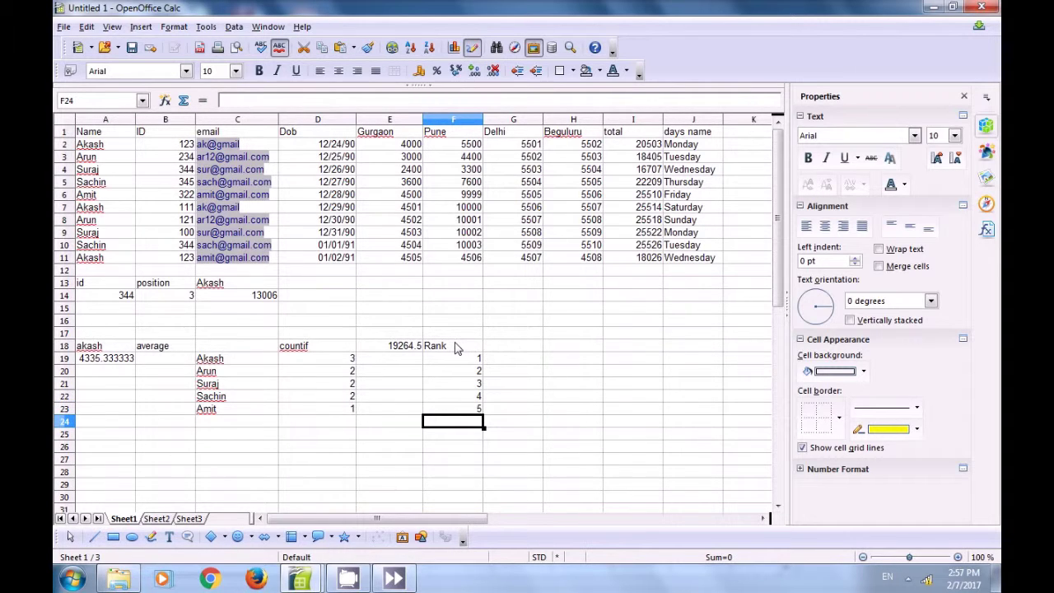
Enter the heading max in G18, beside the Rank heading
left_click(498, 348)
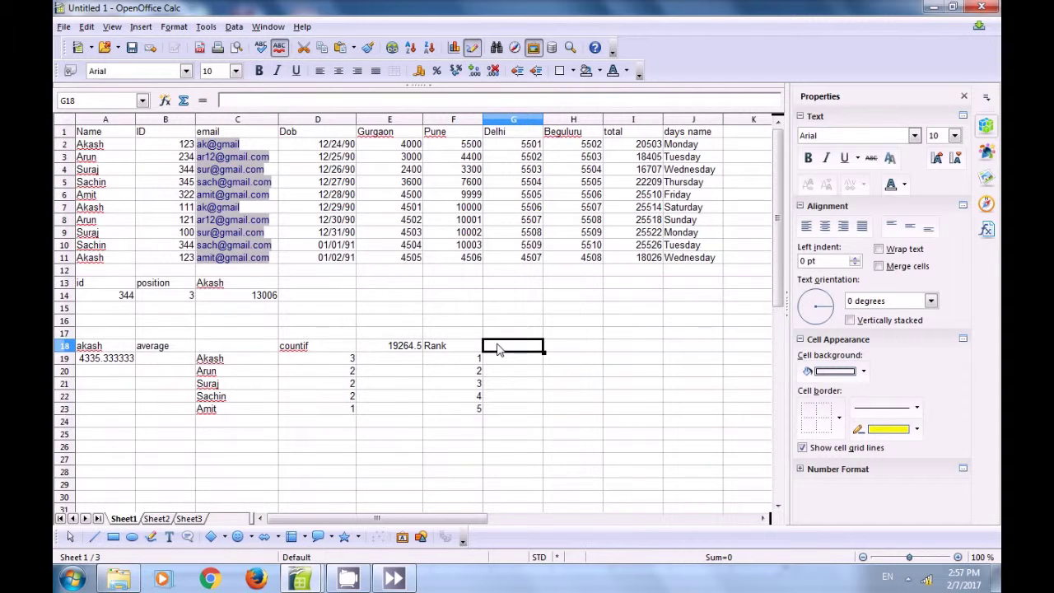
type("max")
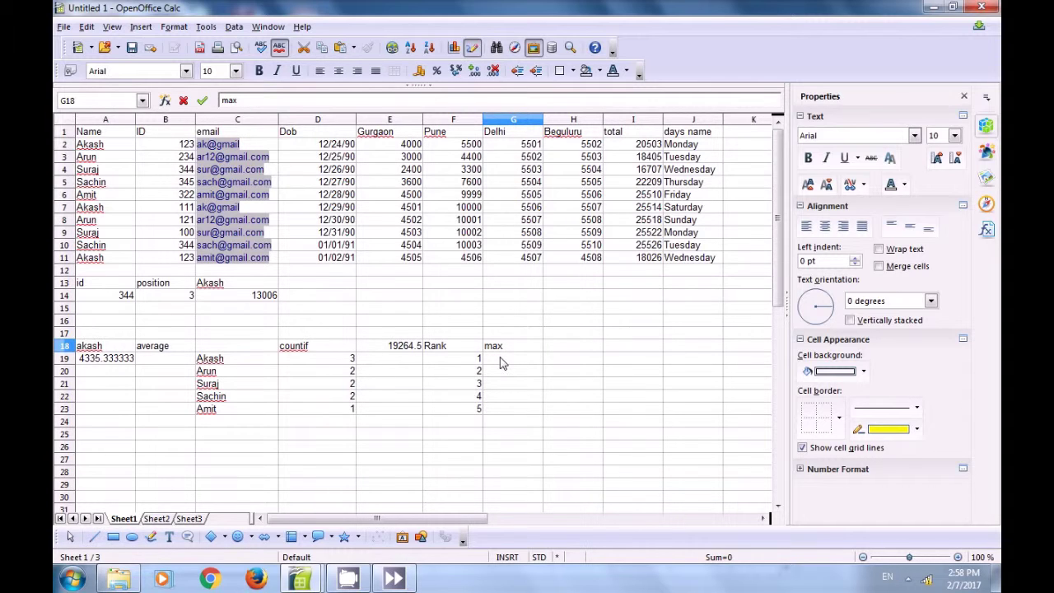
key("Return")
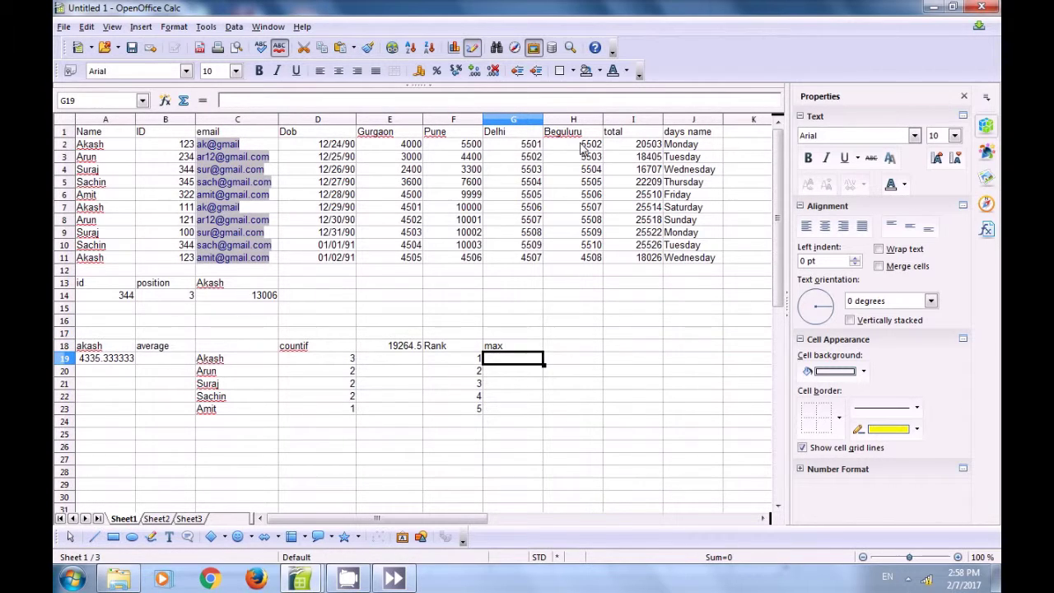
Enter a MAX formula in G19 over the total column range I2:I11 and check it
type("=max")
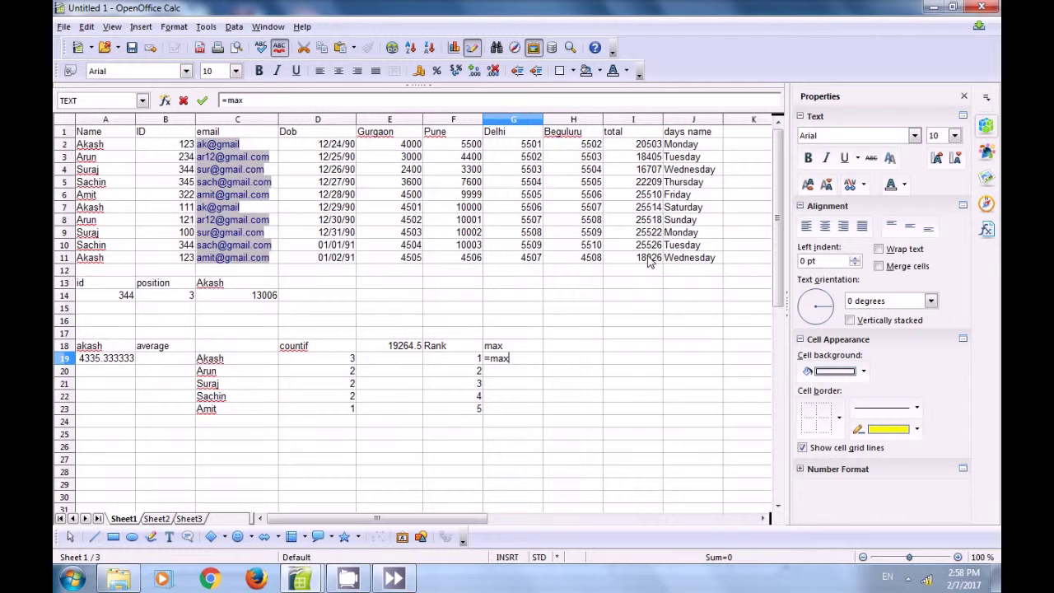
type("(")
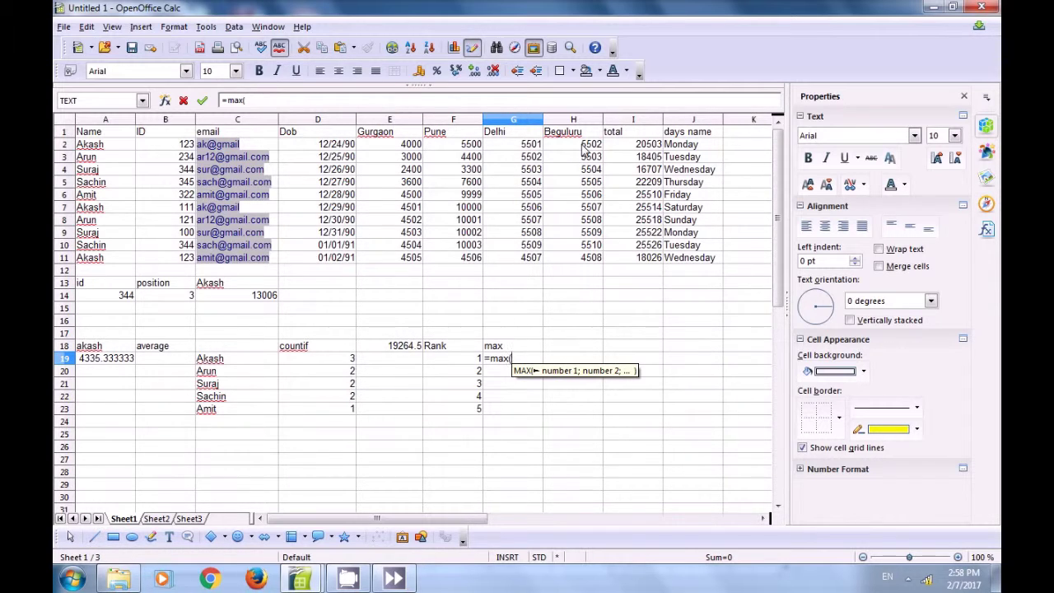
left_click_drag(631, 146, 648, 268)
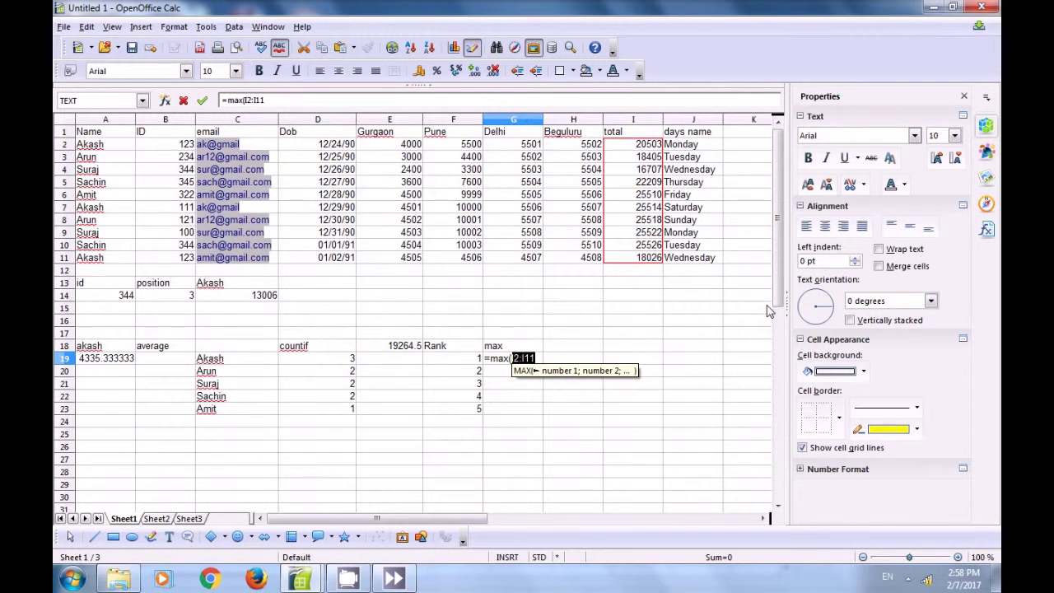
type(")")
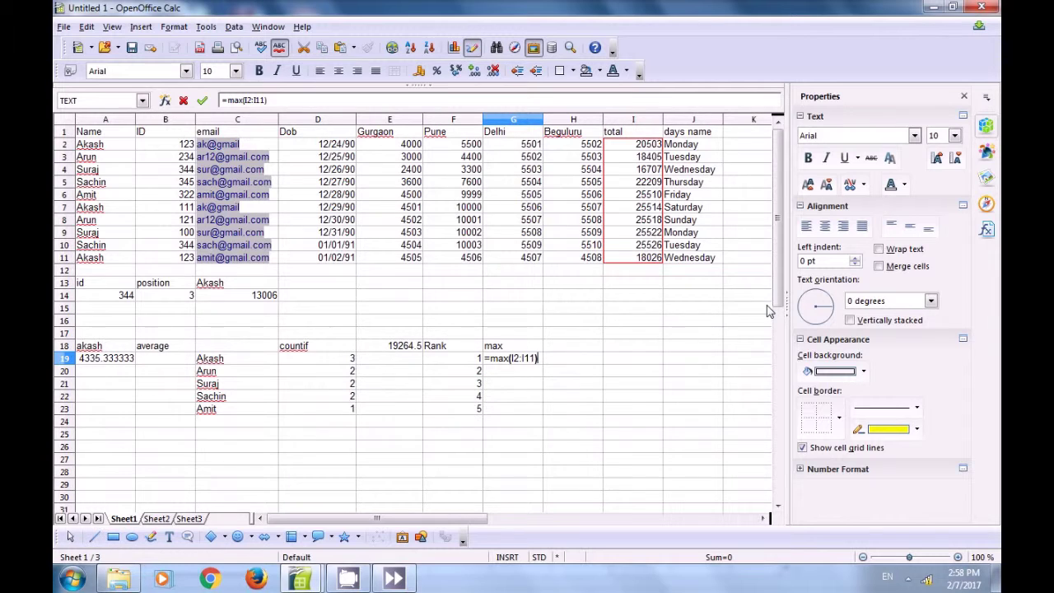
key("Return")
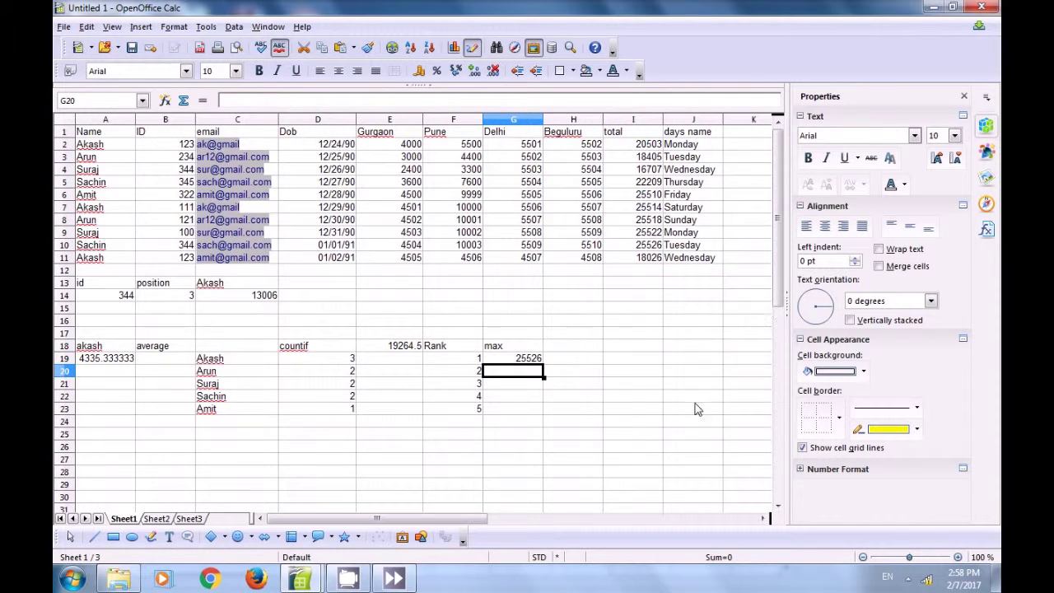
left_click(524, 361)
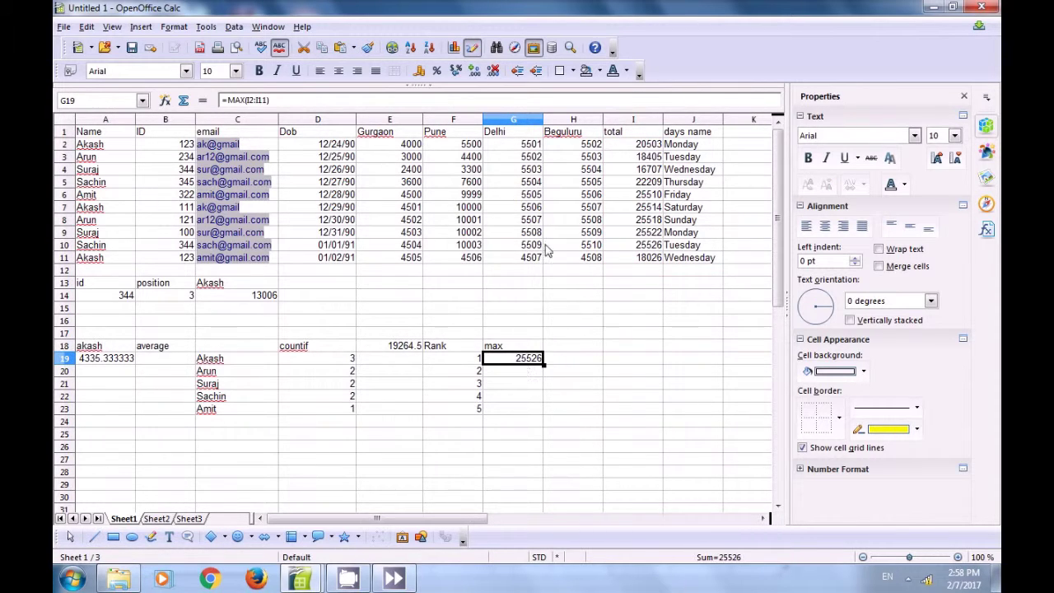
Enter a LARGE formula in G20 over the total range I2:I11, using the rank in F20
left_click(528, 373)
type("=")
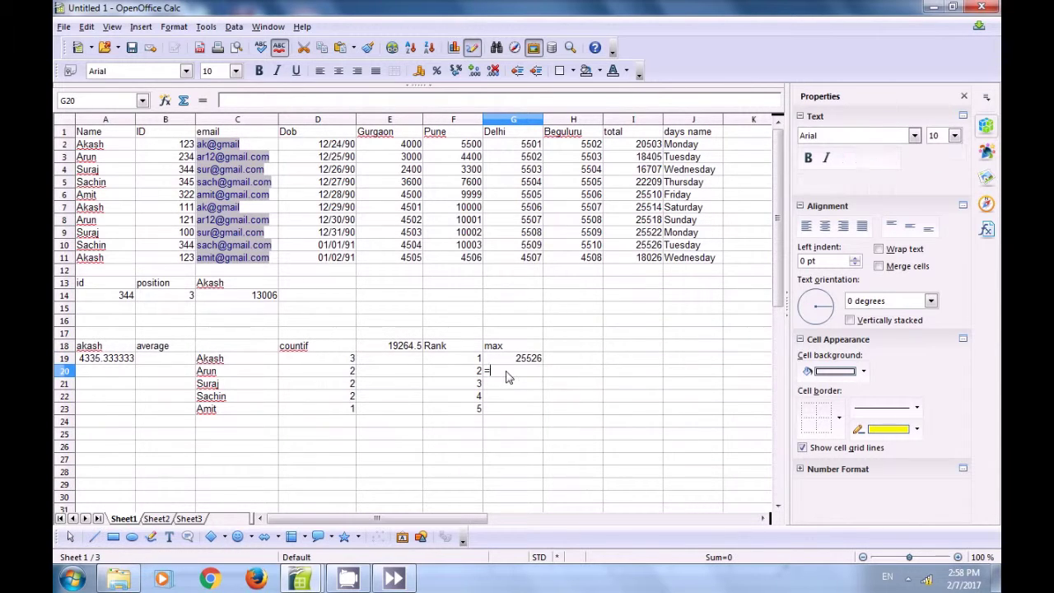
type("large")
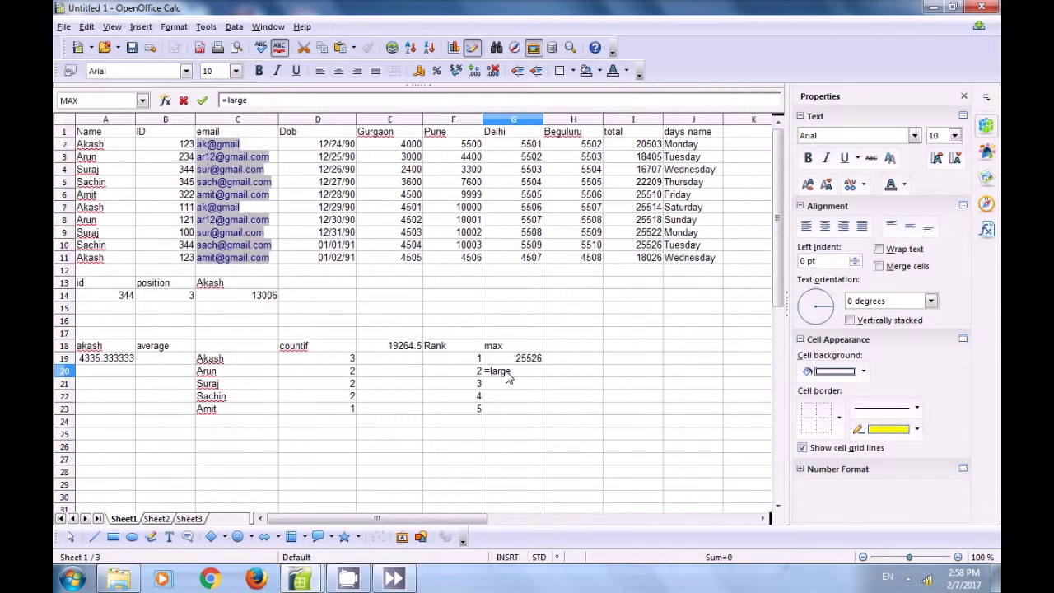
type("(")
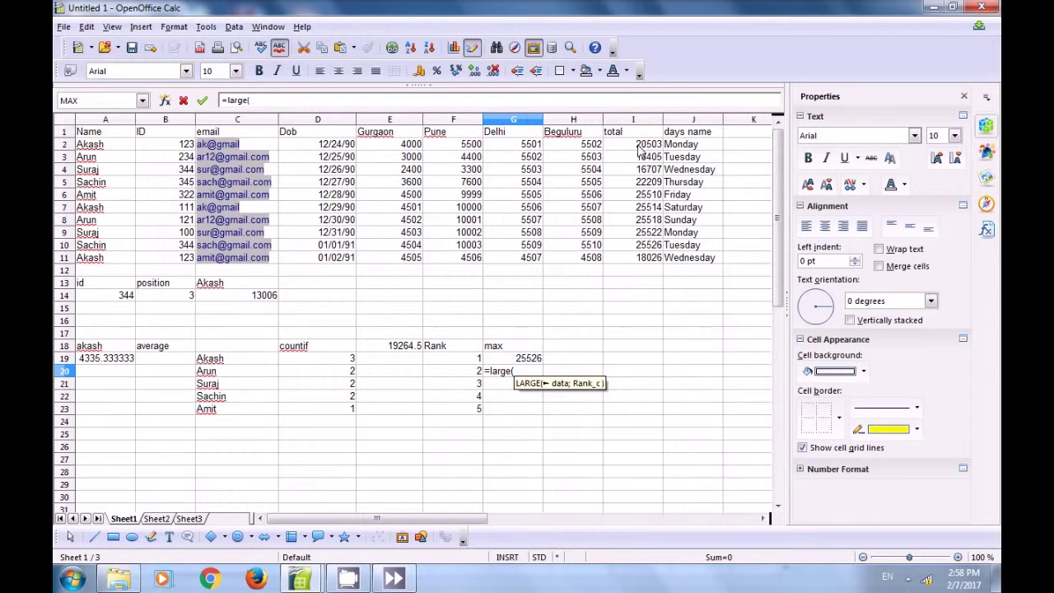
left_click_drag(640, 145, 649, 270)
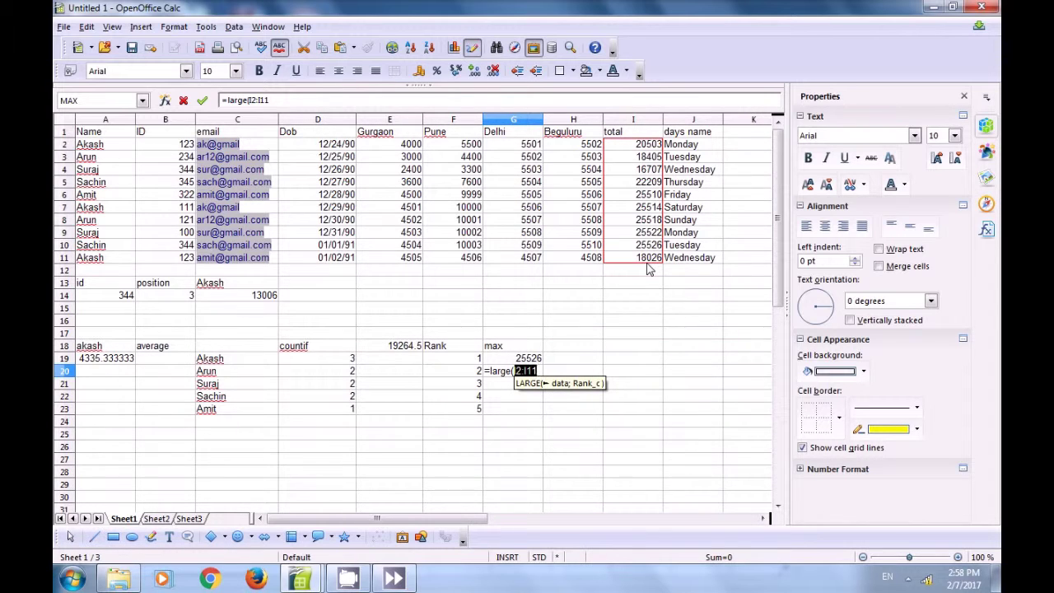
type(";")
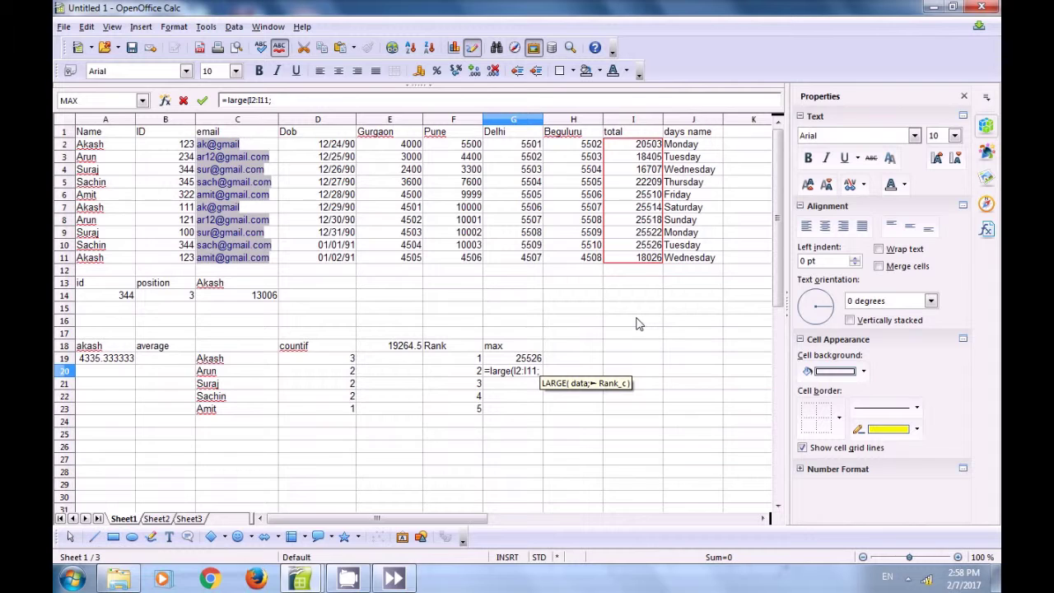
left_click(479, 375)
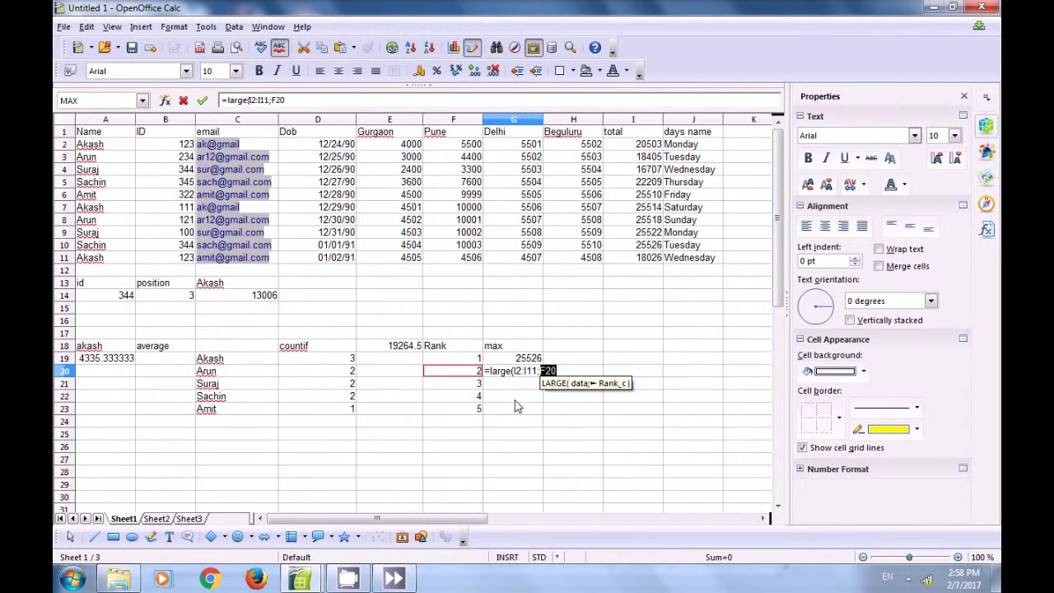
type(")")
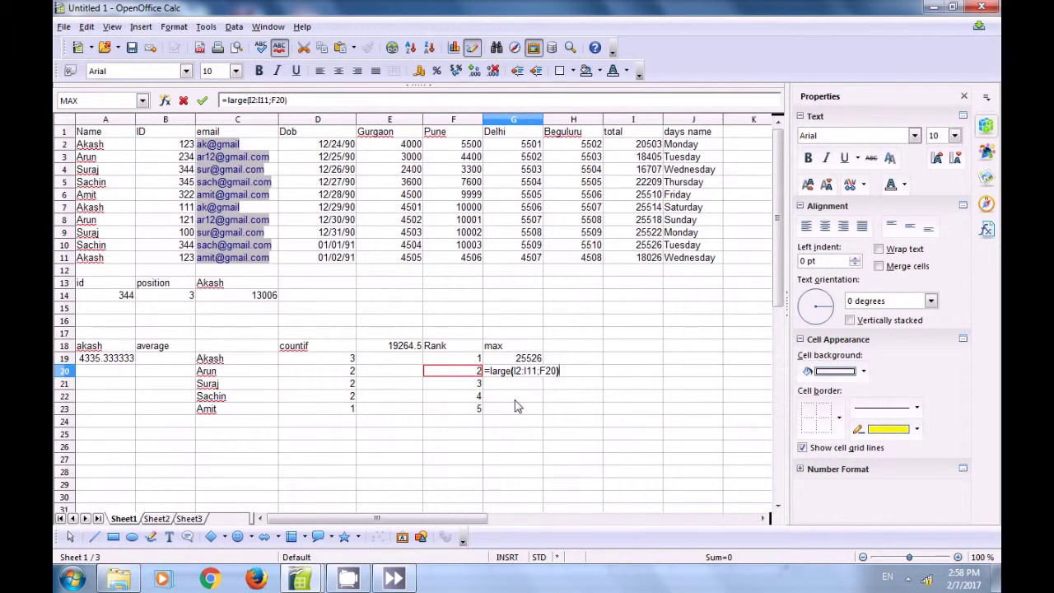
key("Return")
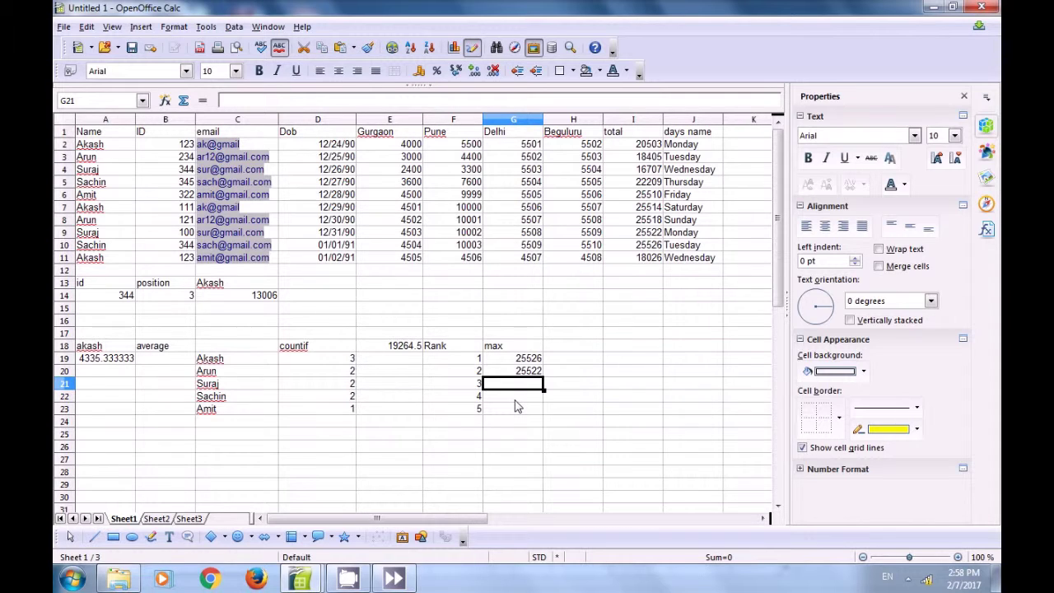
Fill the LARGE formula from G20 down to G23 and check the formulas in the filled cells
left_click(517, 374)
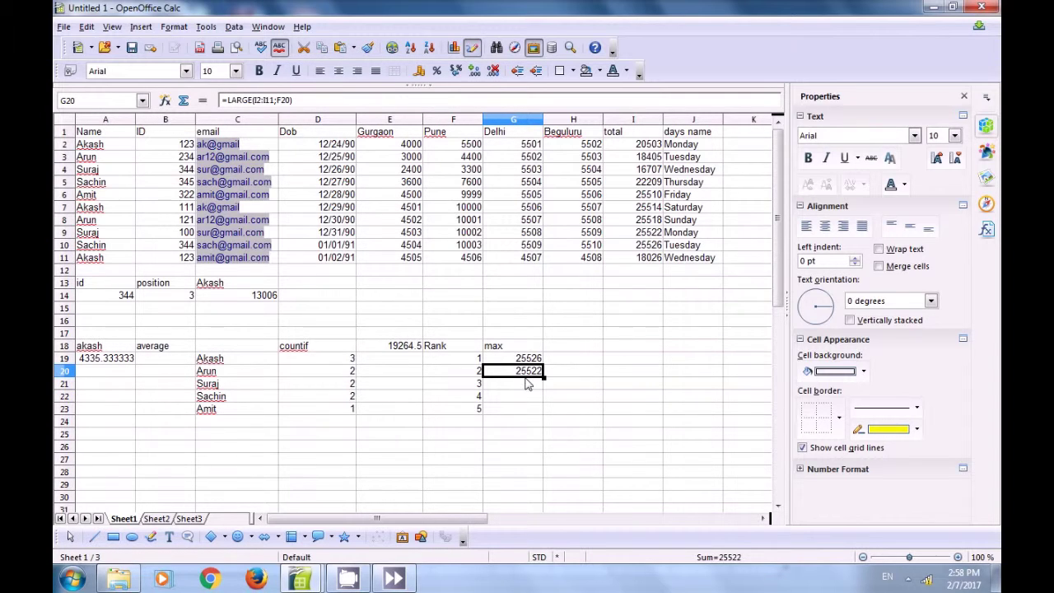
left_click_drag(543, 378, 544, 410)
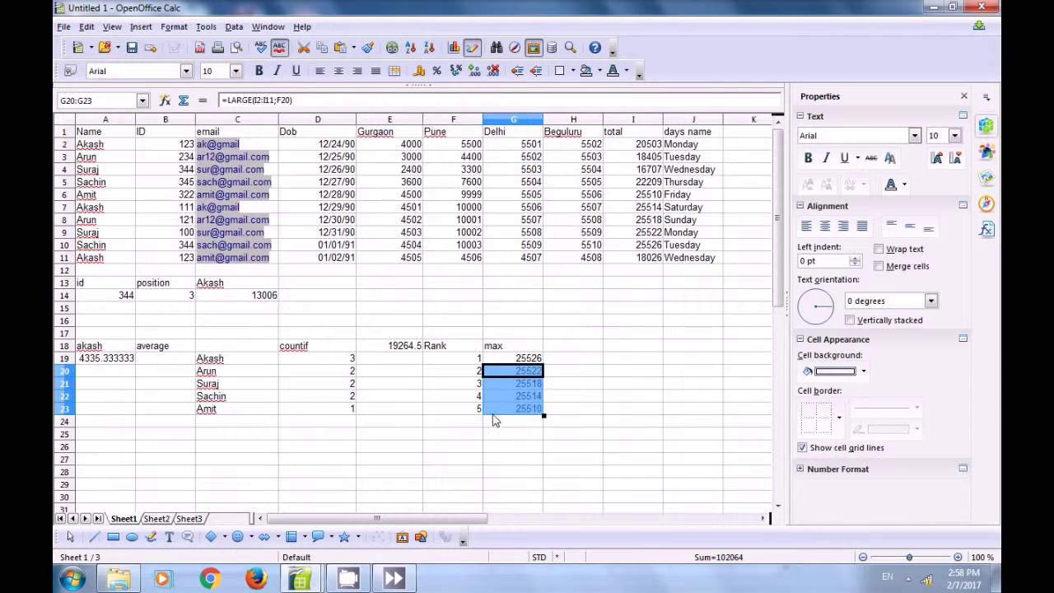
left_click(478, 436)
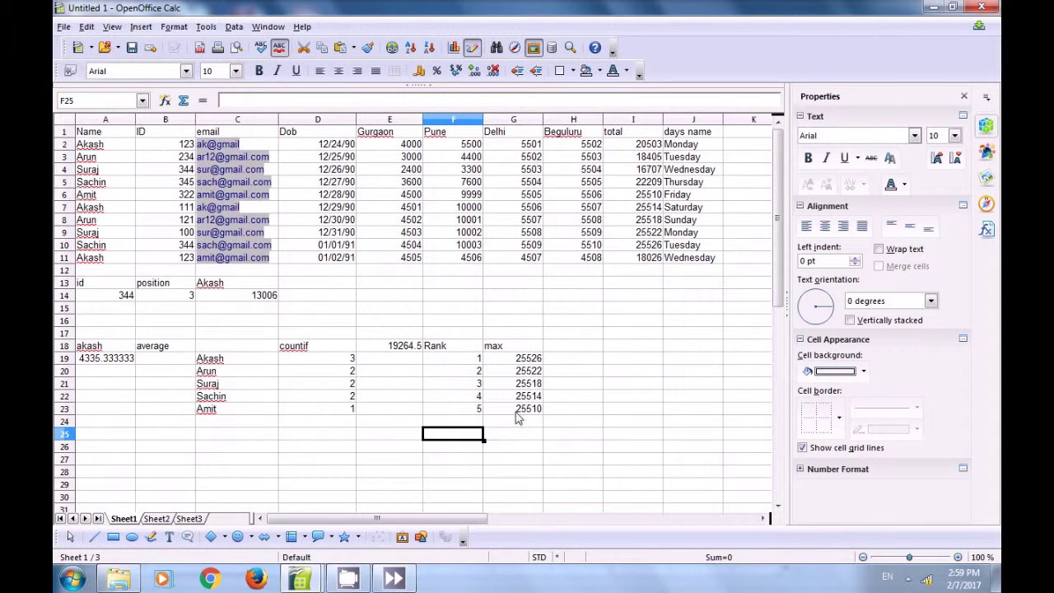
left_click(536, 384)
left_click(534, 397)
left_click(532, 410)
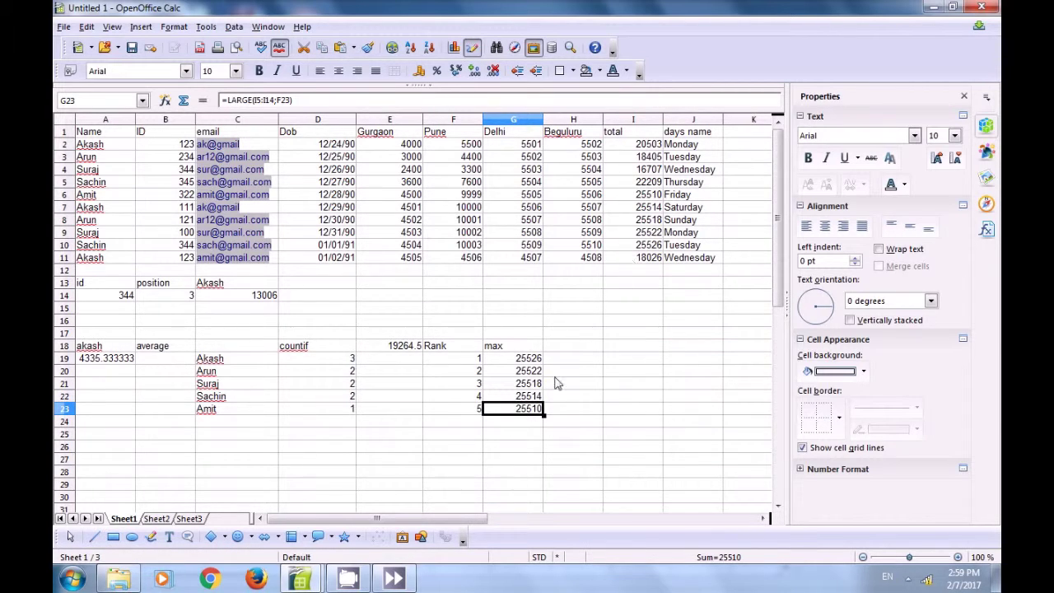
left_click(521, 426)
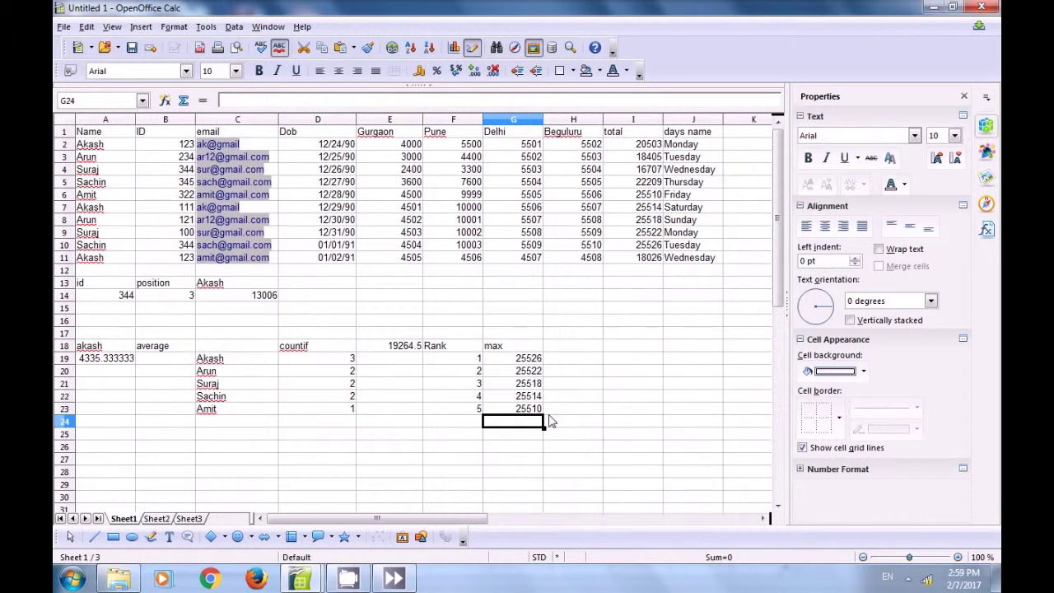
Enter the heading min in H18 and a MIN formula in H19 over the total range I2:I11, and check the formula
left_click(586, 348)
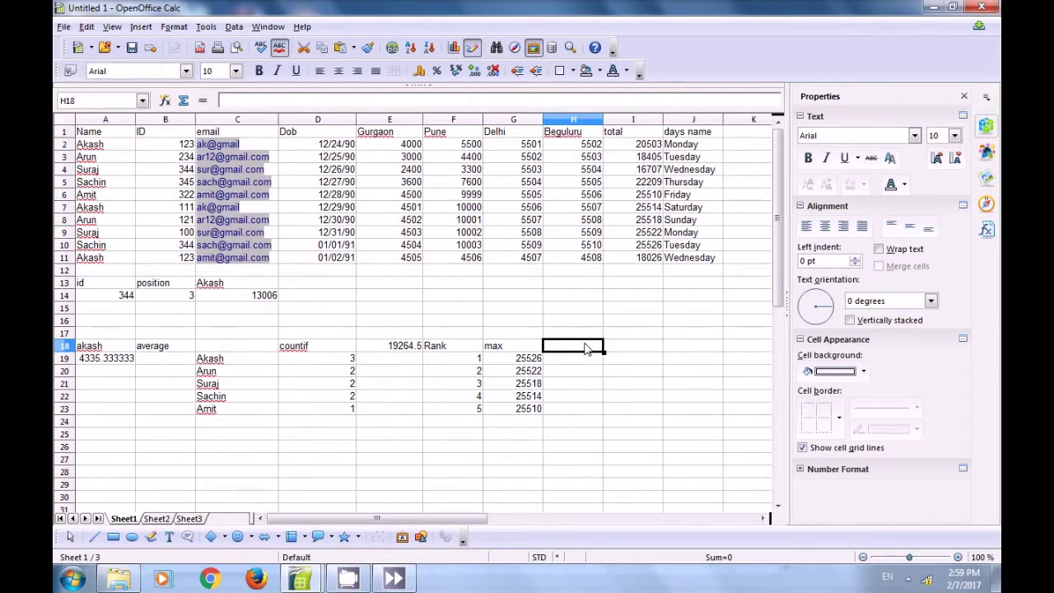
type("min")
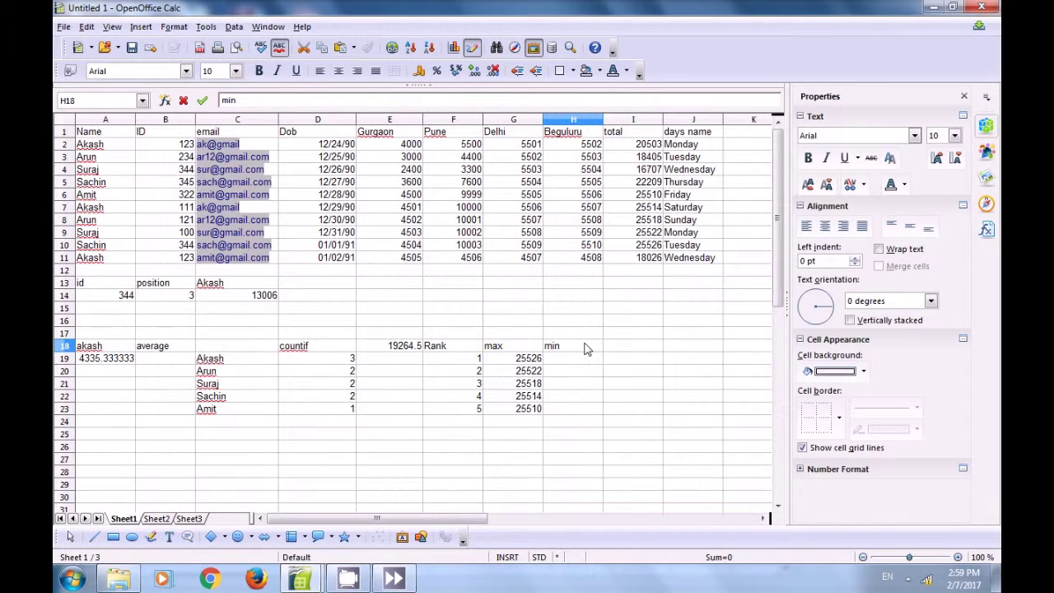
left_click(577, 358)
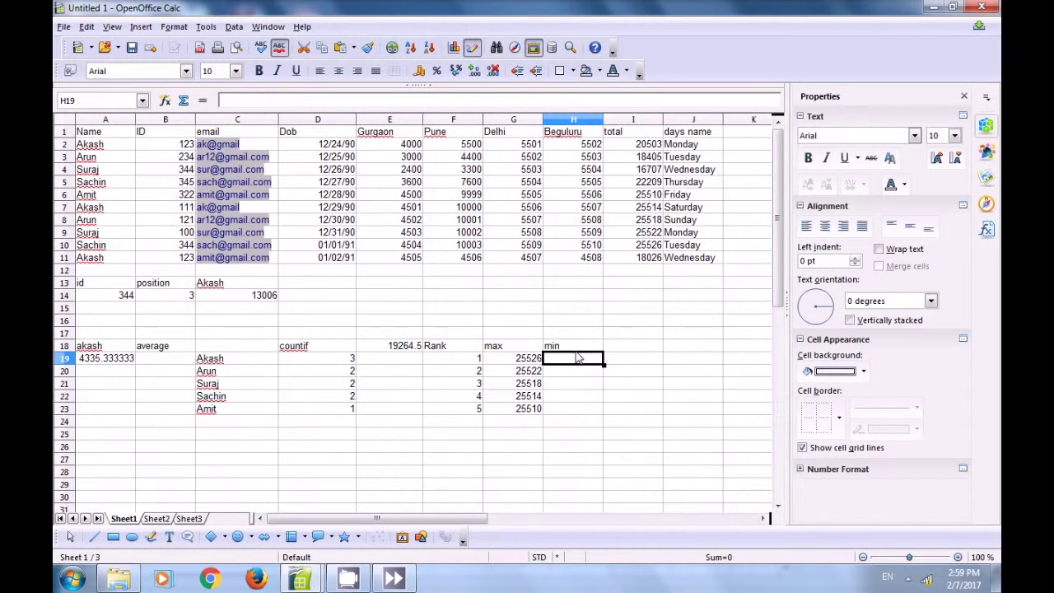
type("=")
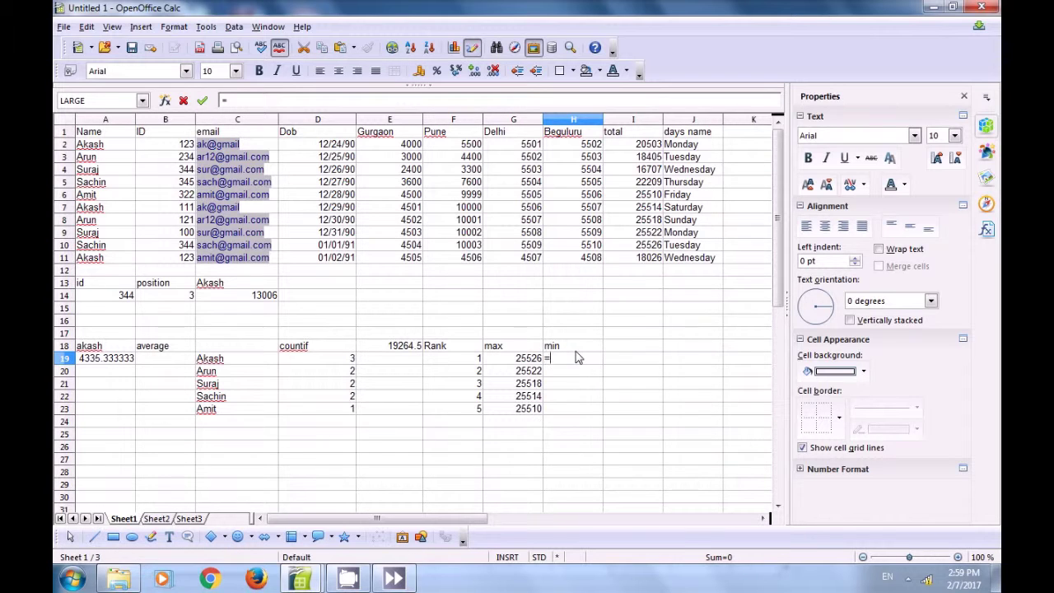
type("min(")
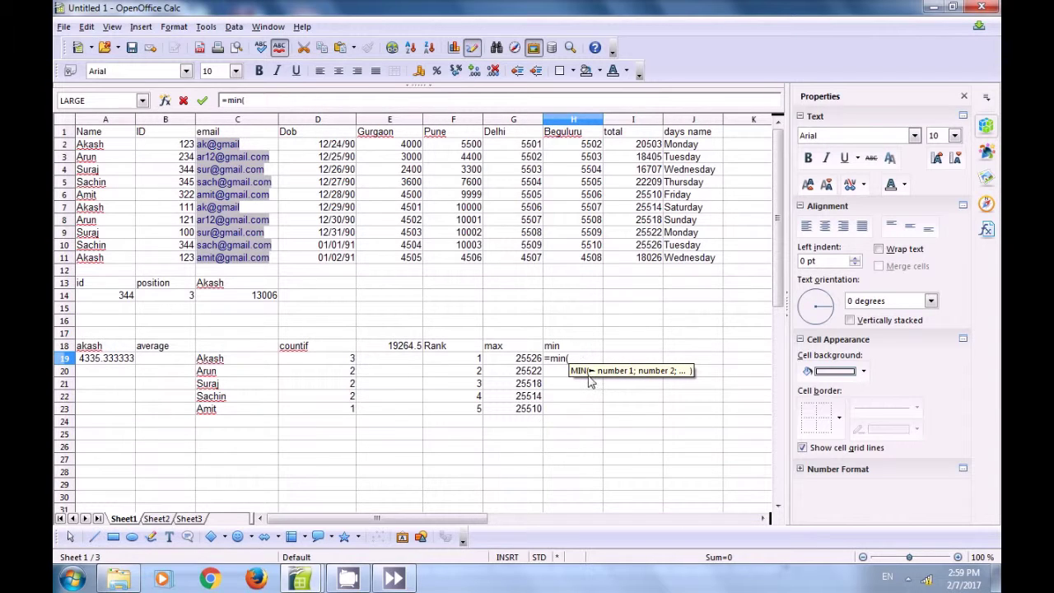
left_click_drag(637, 146, 648, 261)
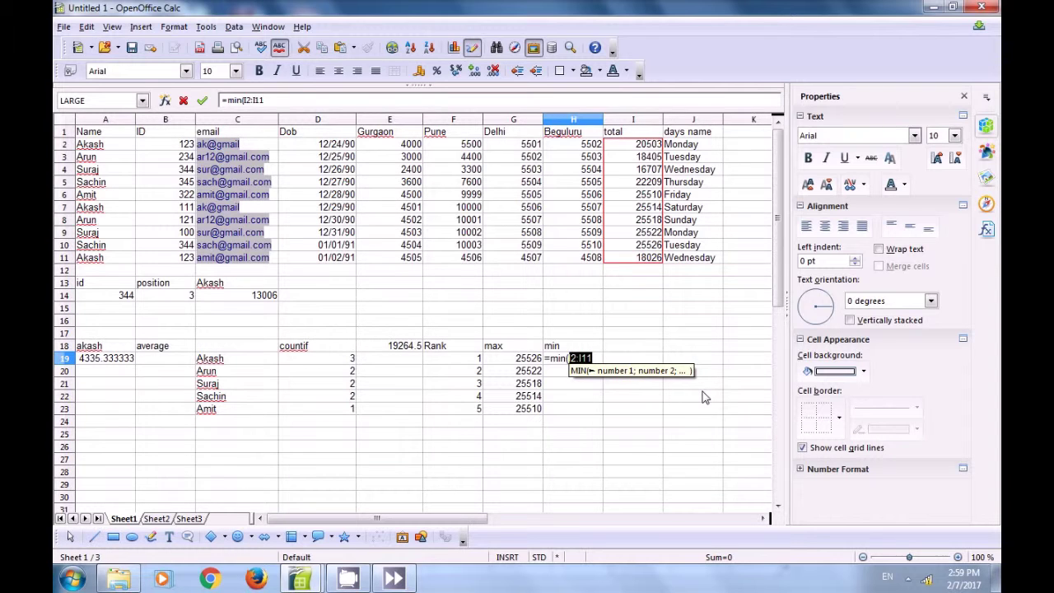
type(")")
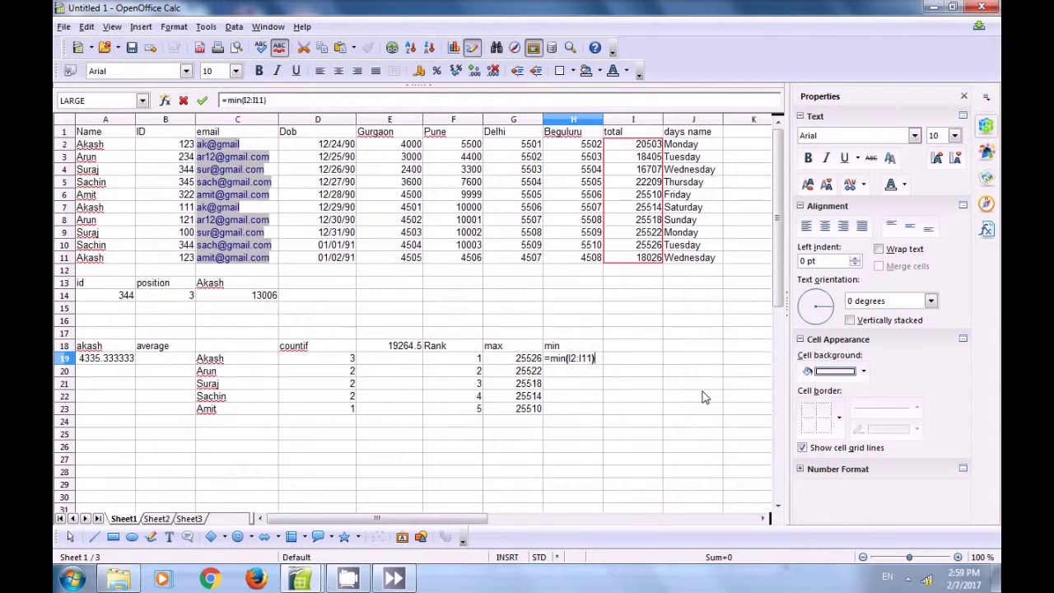
key("Return")
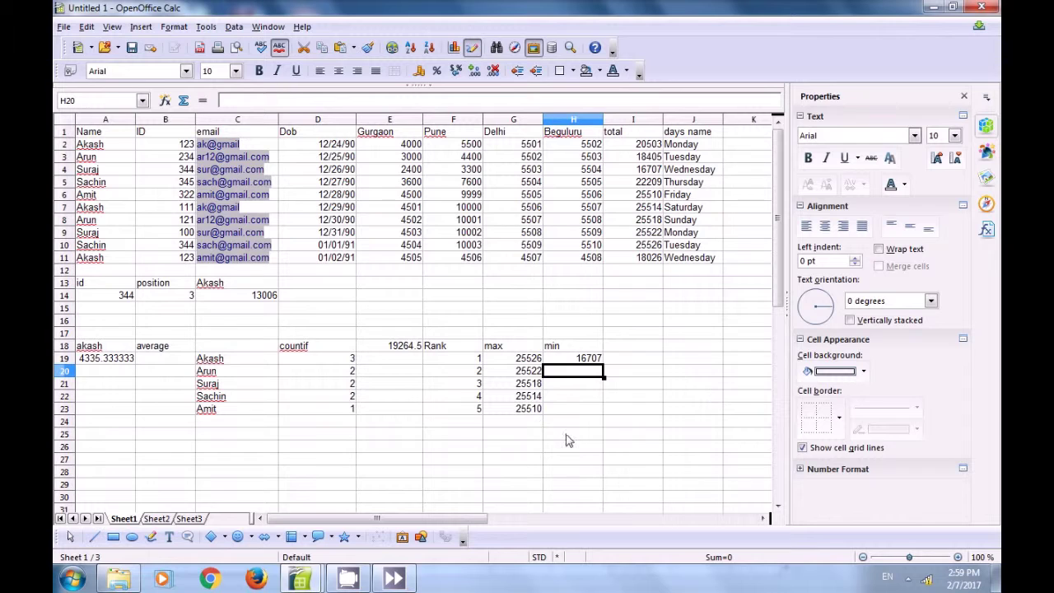
left_click(590, 362)
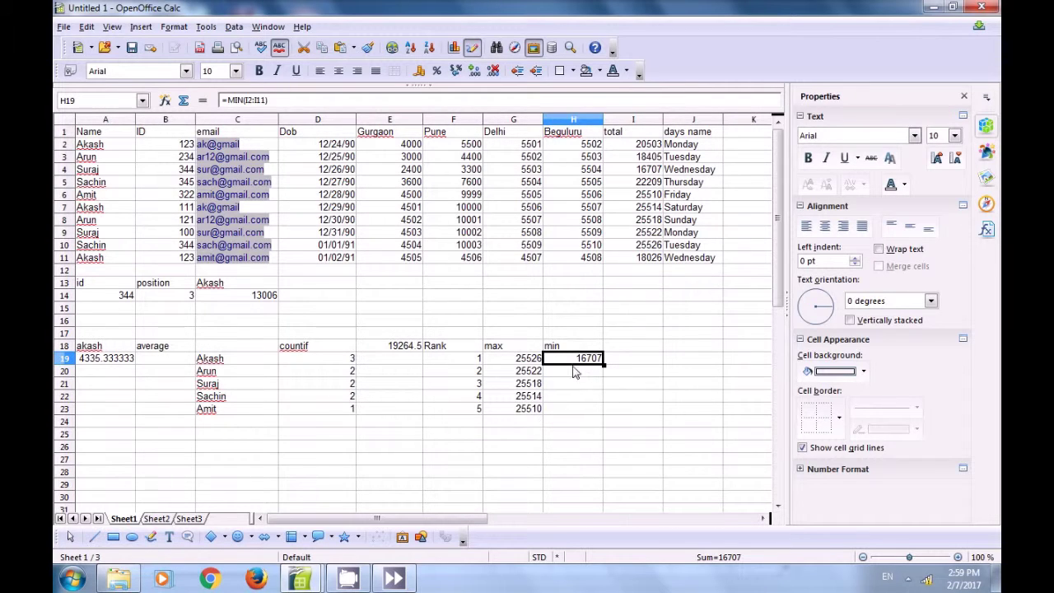
Enter a SMALL formula in H20 over the total range I2:I11, using the rank in F20
left_click(575, 376)
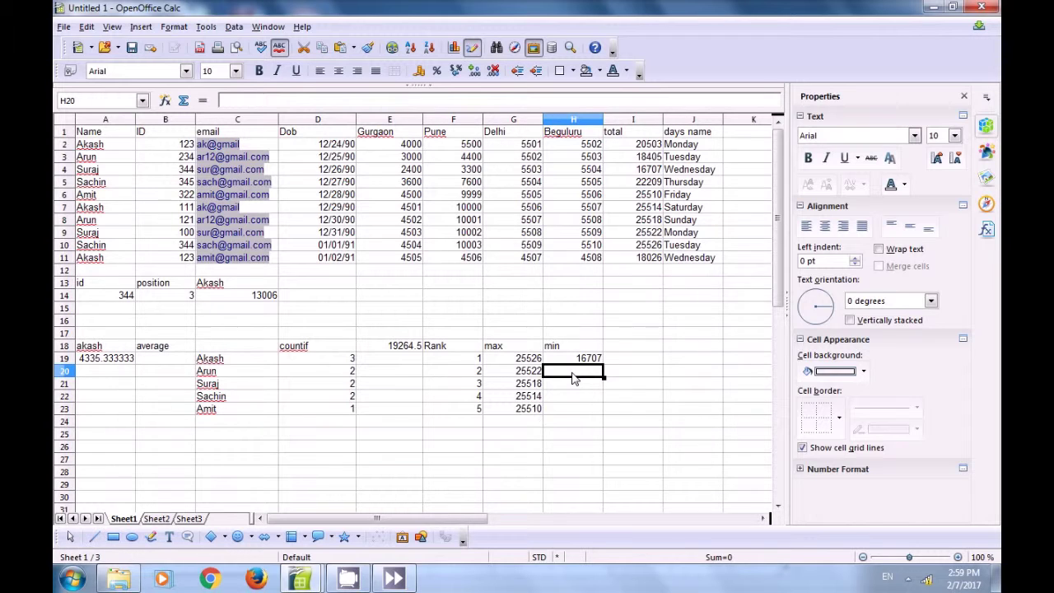
type("=")
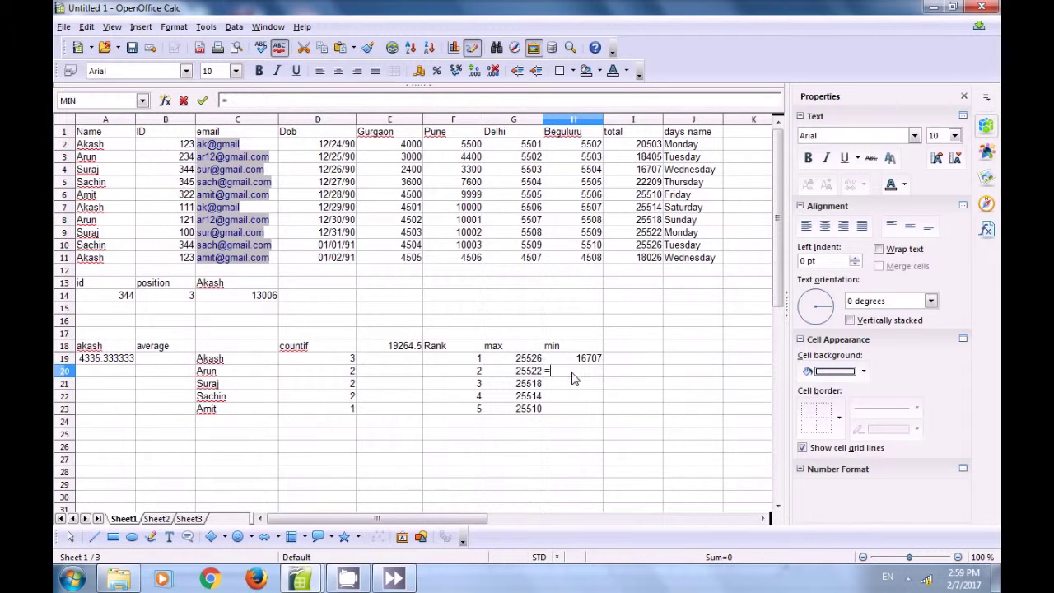
type("sma")
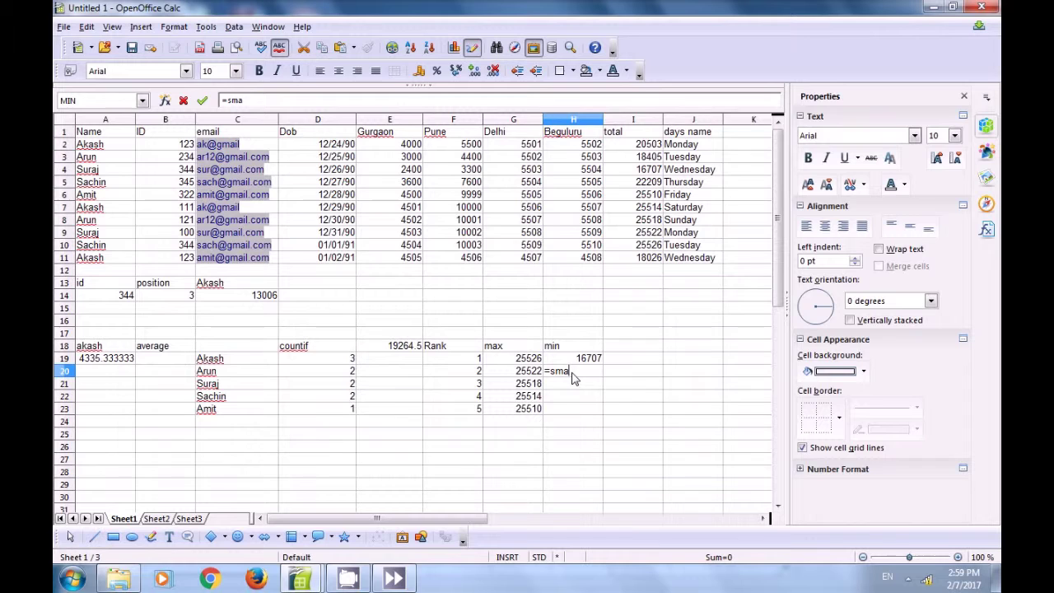
type("ll(")
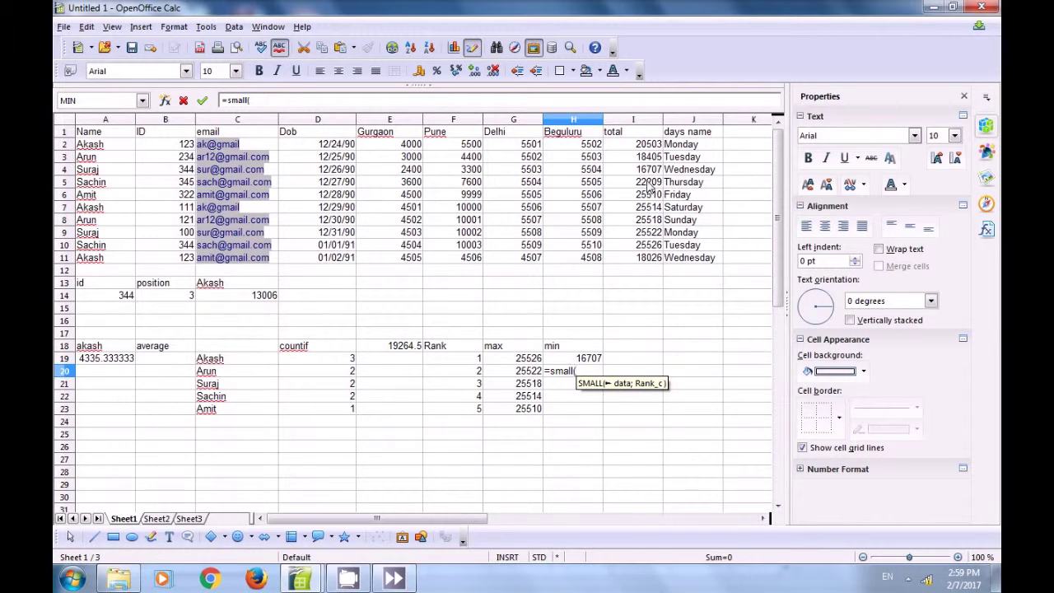
left_click_drag(642, 146, 639, 260)
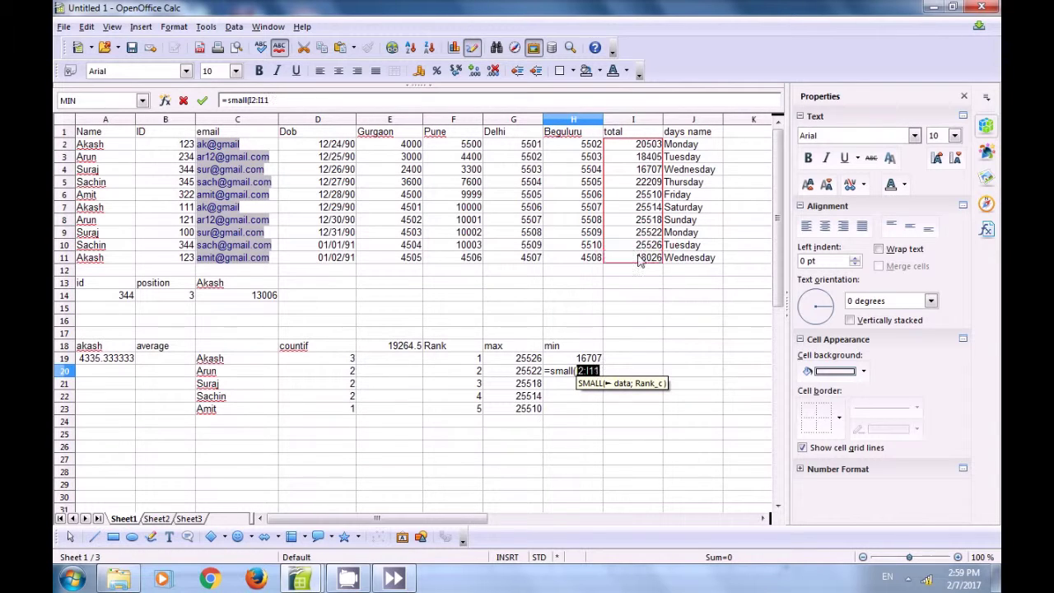
type(";")
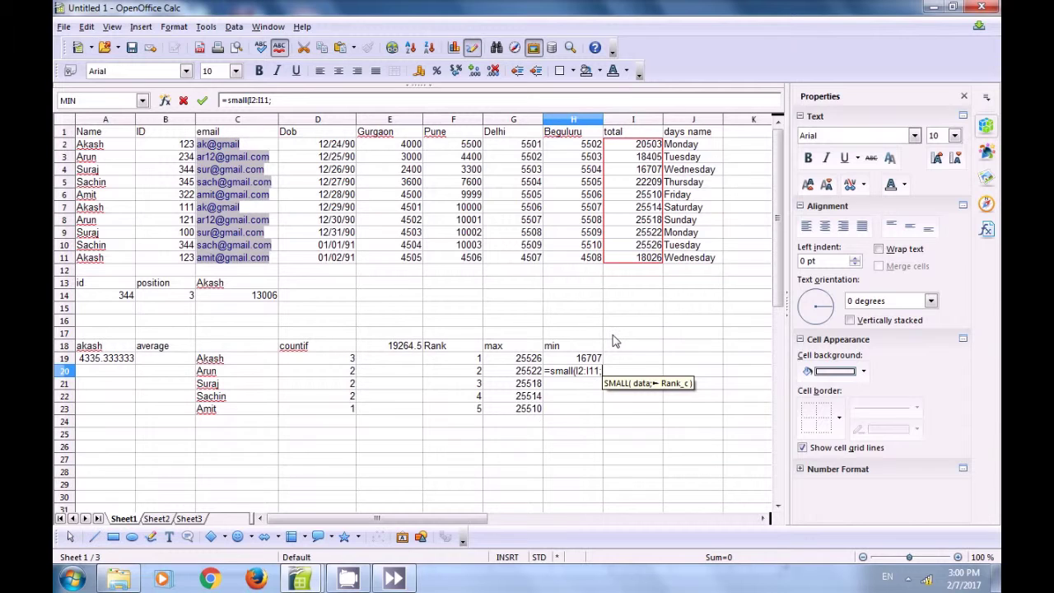
left_click(468, 375)
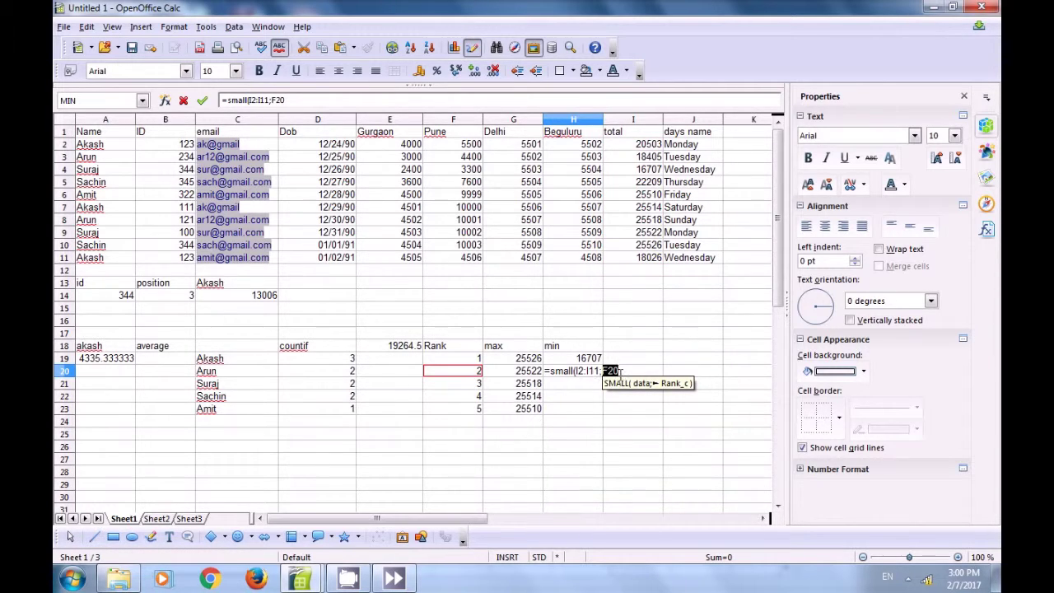
type(")")
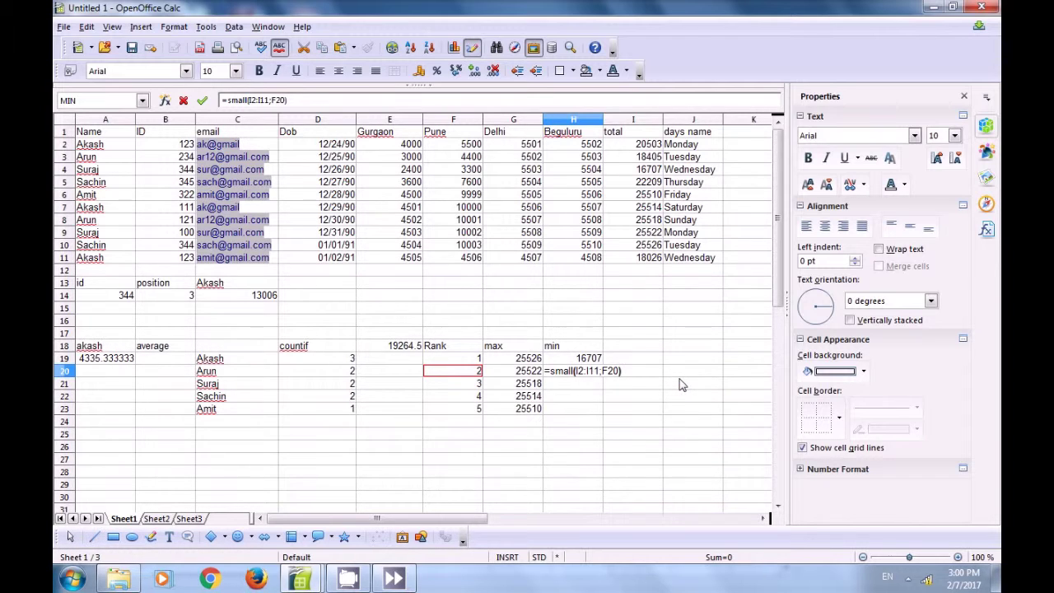
key("Return")
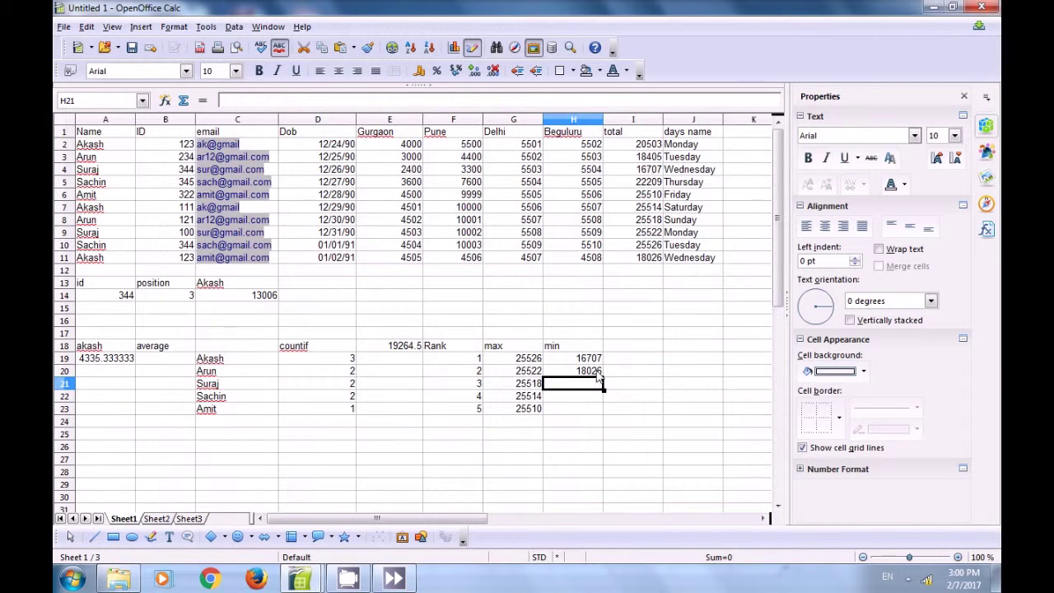
Fill the SMALL formula from H20 down to H23
left_click(570, 373)
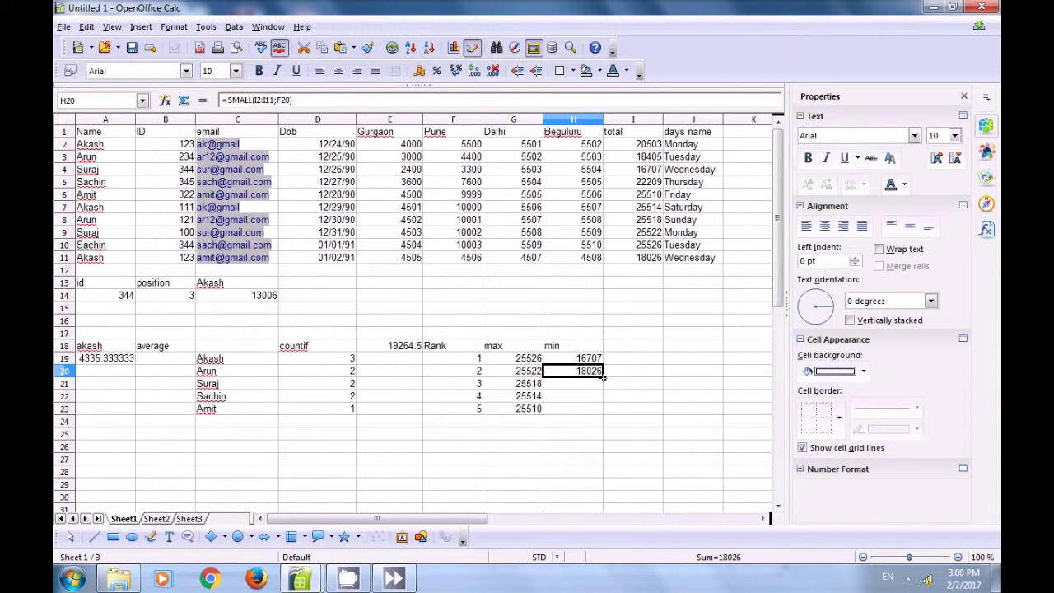
left_click_drag(604, 376, 606, 412)
left_click(633, 381)
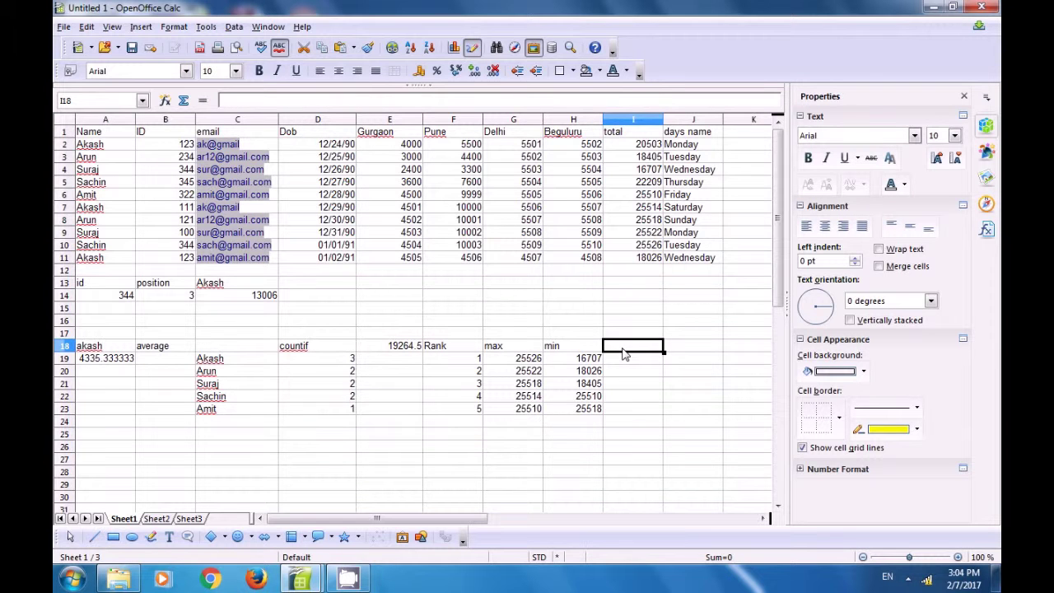
Enter the heading sumifs in I18, beside the min heading
type("coun")
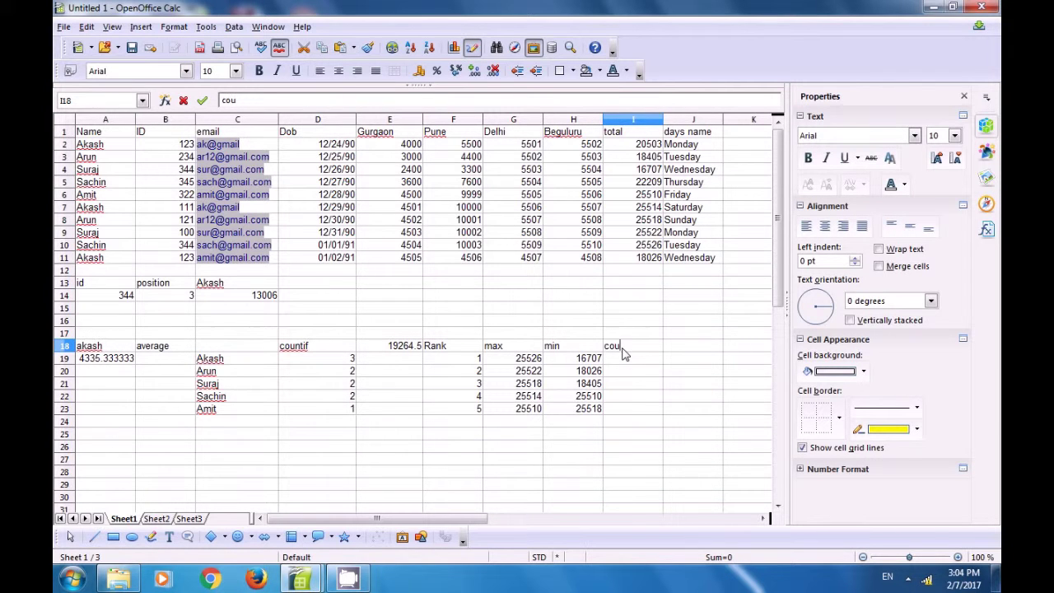
key("BackSpace")
key("BackSpace")
key("BackSpace")
key("BackSpace")
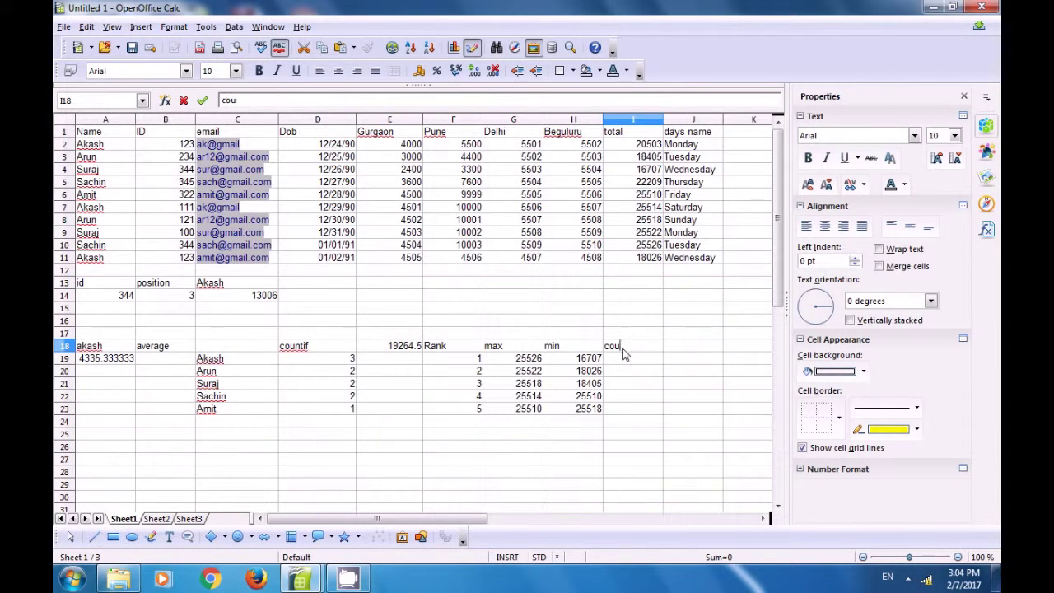
type("sumifs")
key("Return")
Enter a SUMIFS formula in I19 that sums I2:I11 where A2:A11 matches C19 and B2:B11 matches B2
type("=sum")
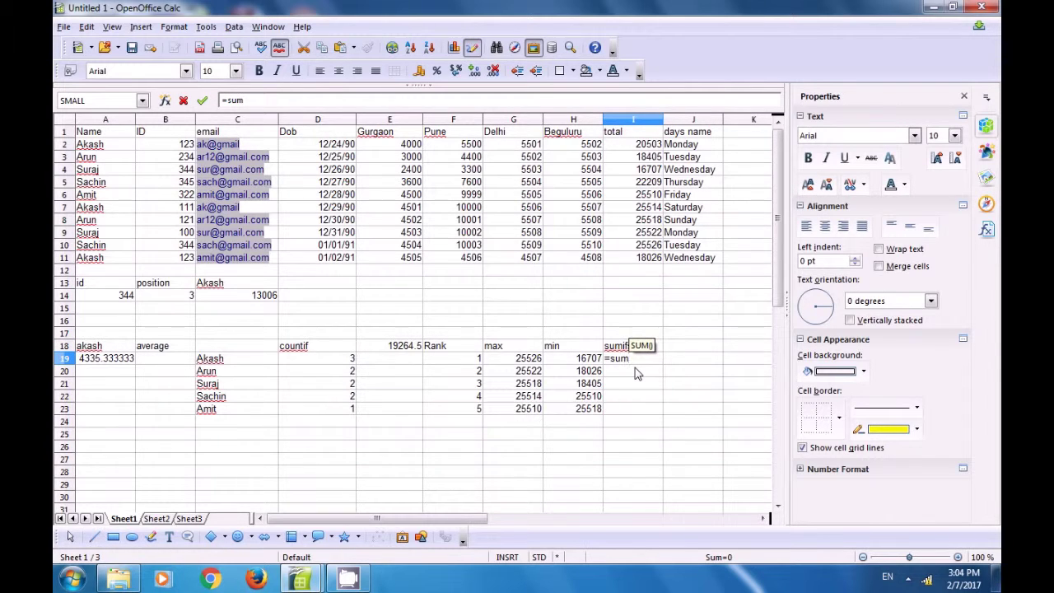
type("ifs(")
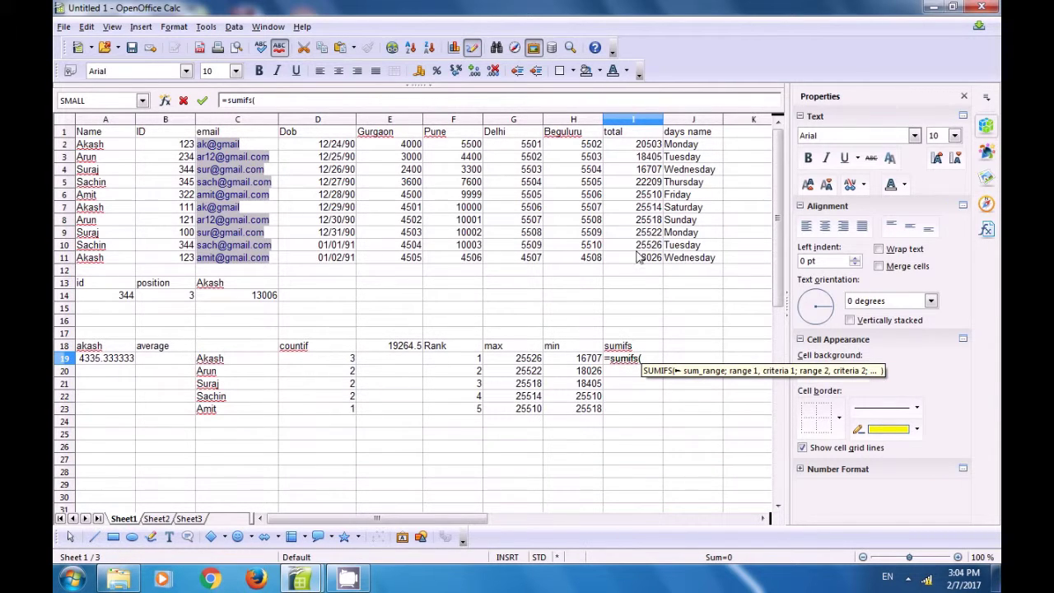
left_click_drag(631, 145, 638, 261)
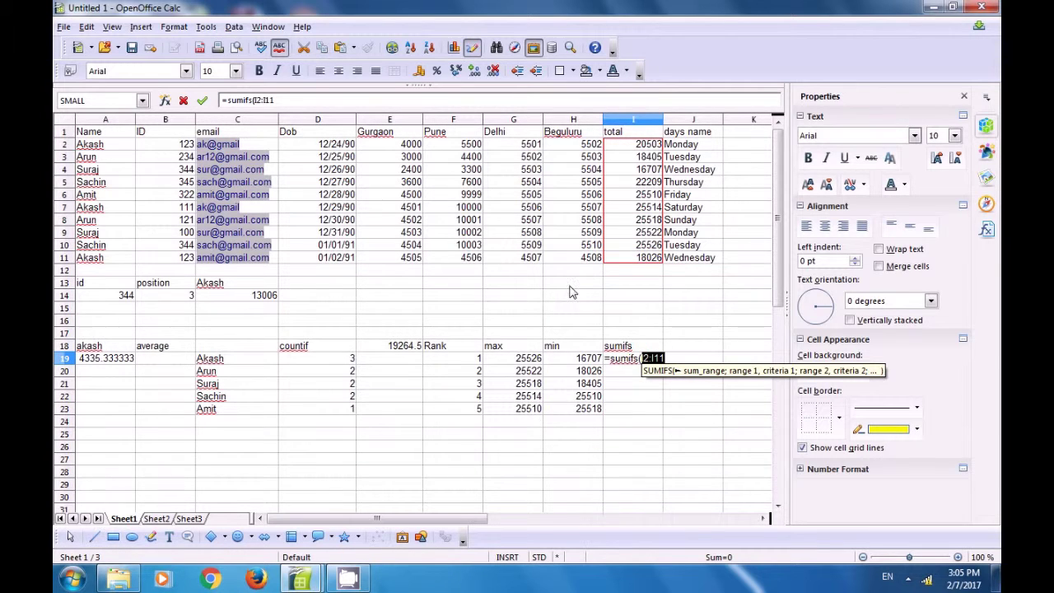
type(";")
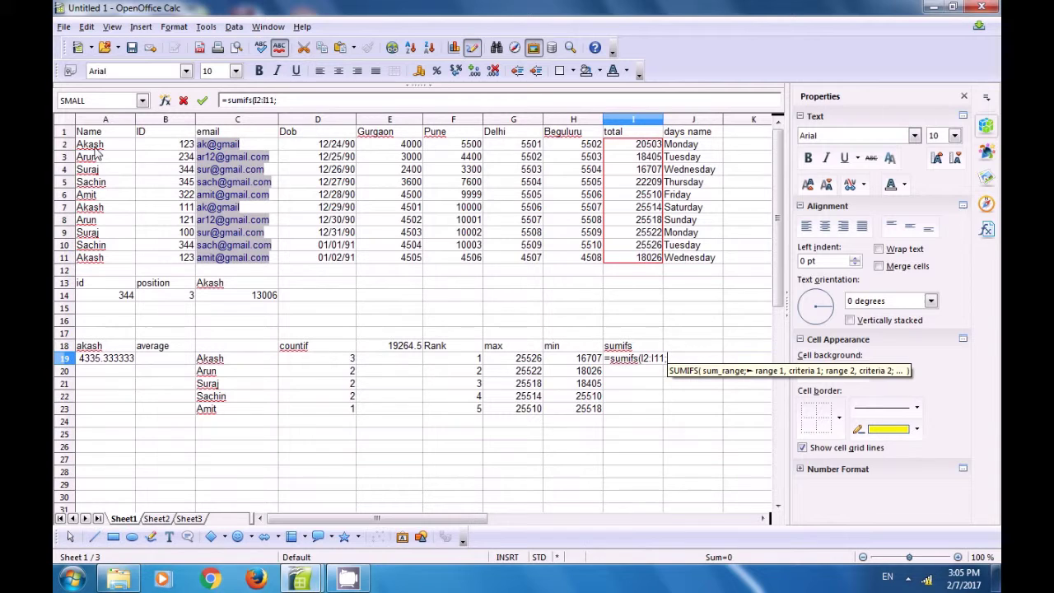
left_click_drag(95, 145, 92, 260)
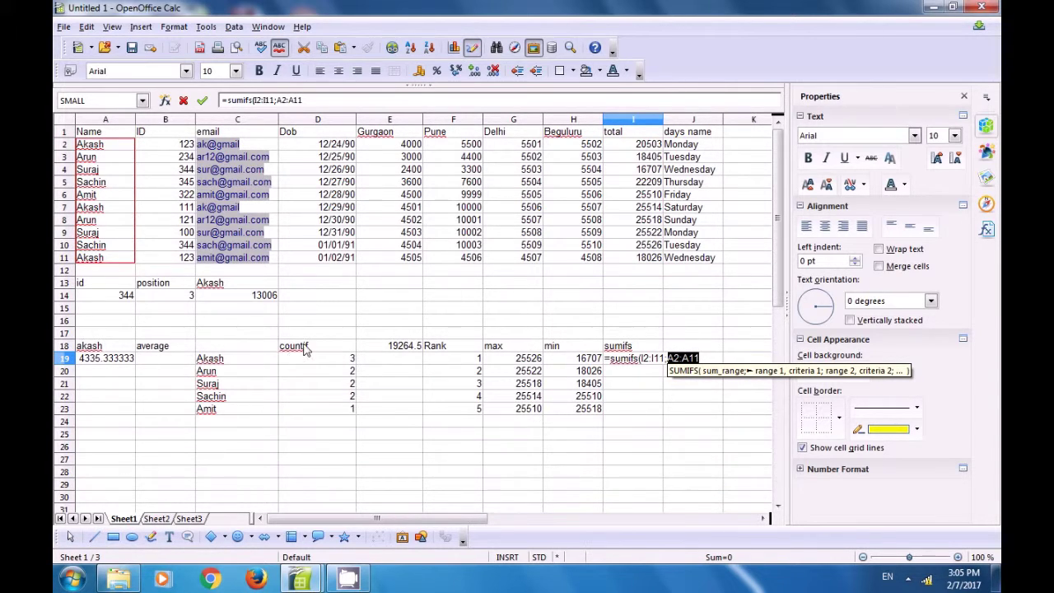
type(";")
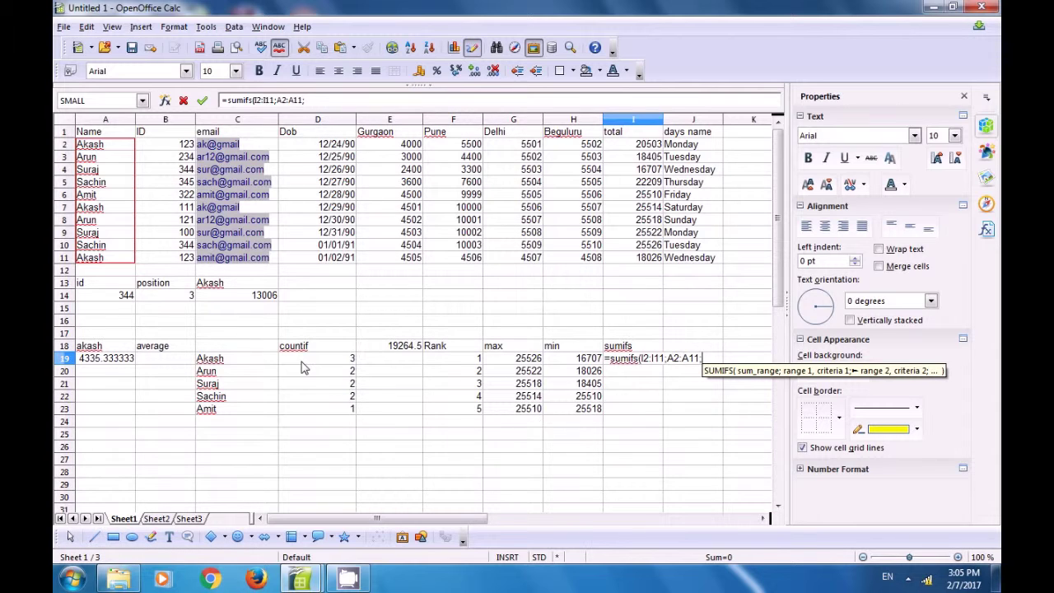
left_click(215, 362)
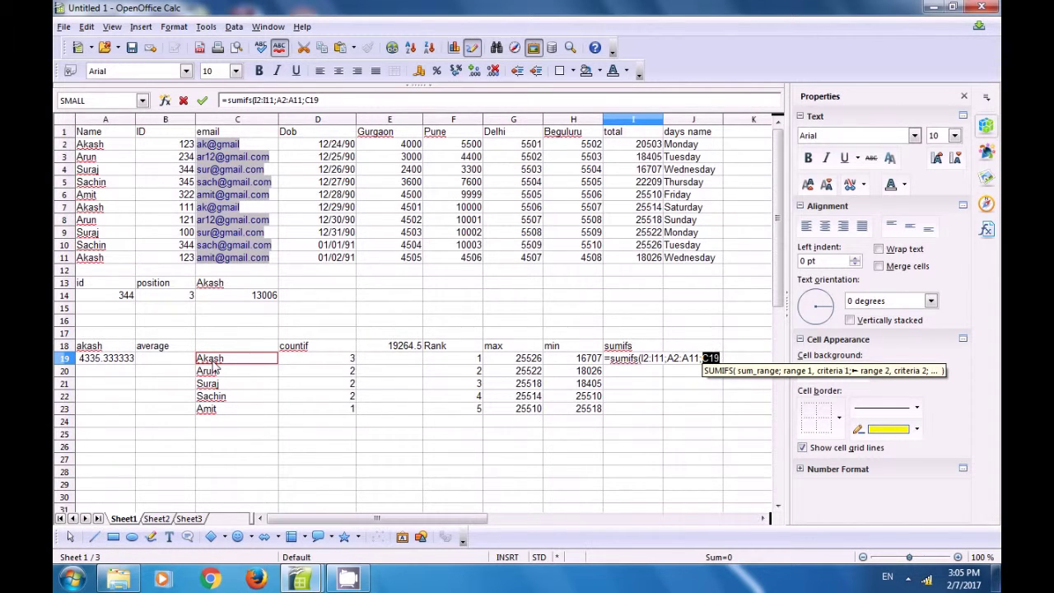
type(";")
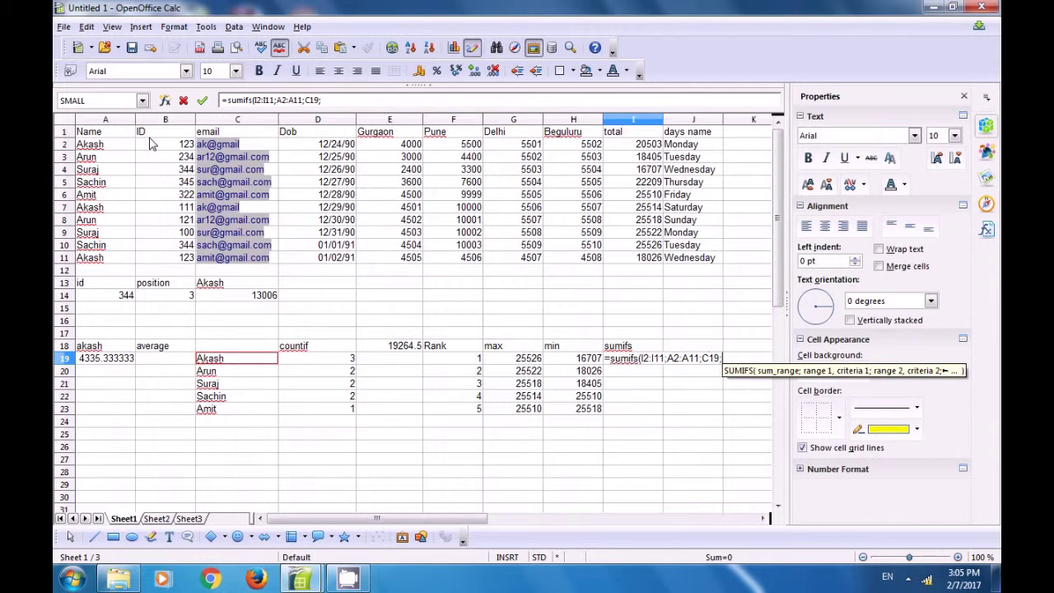
left_click_drag(164, 145, 180, 269)
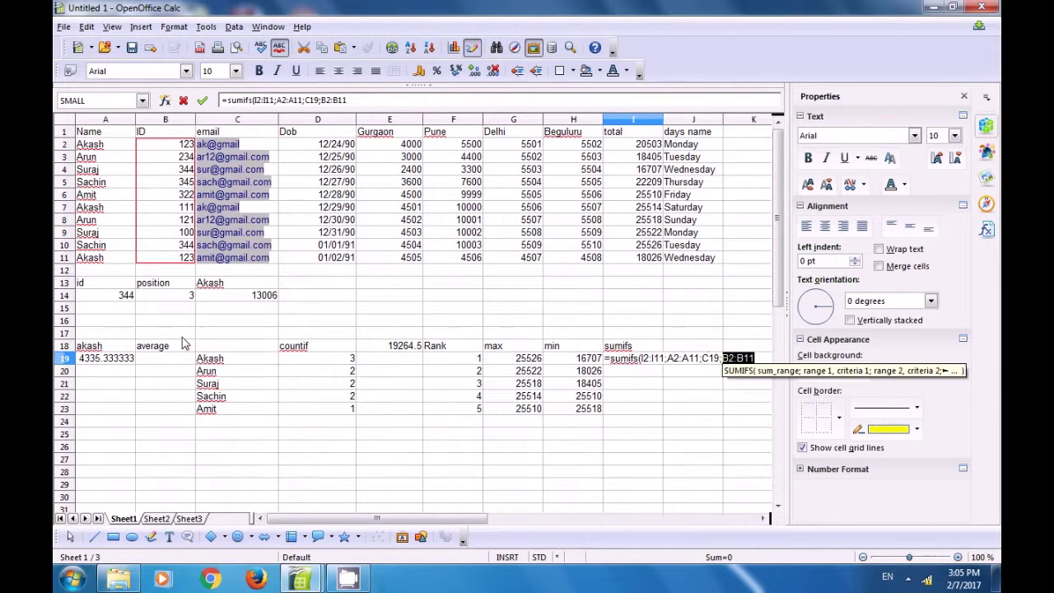
type(";")
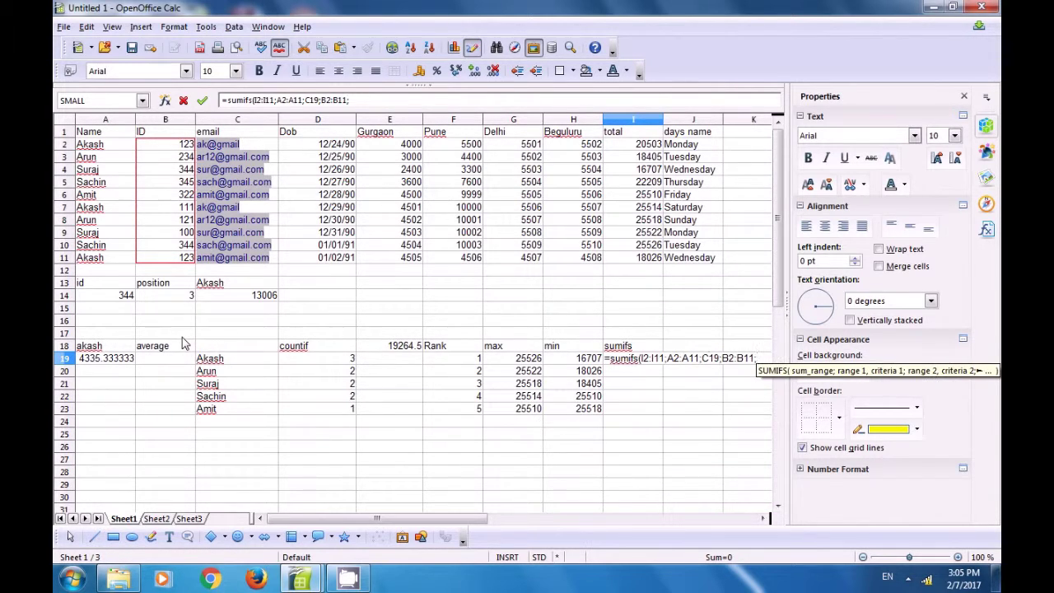
left_click(187, 148)
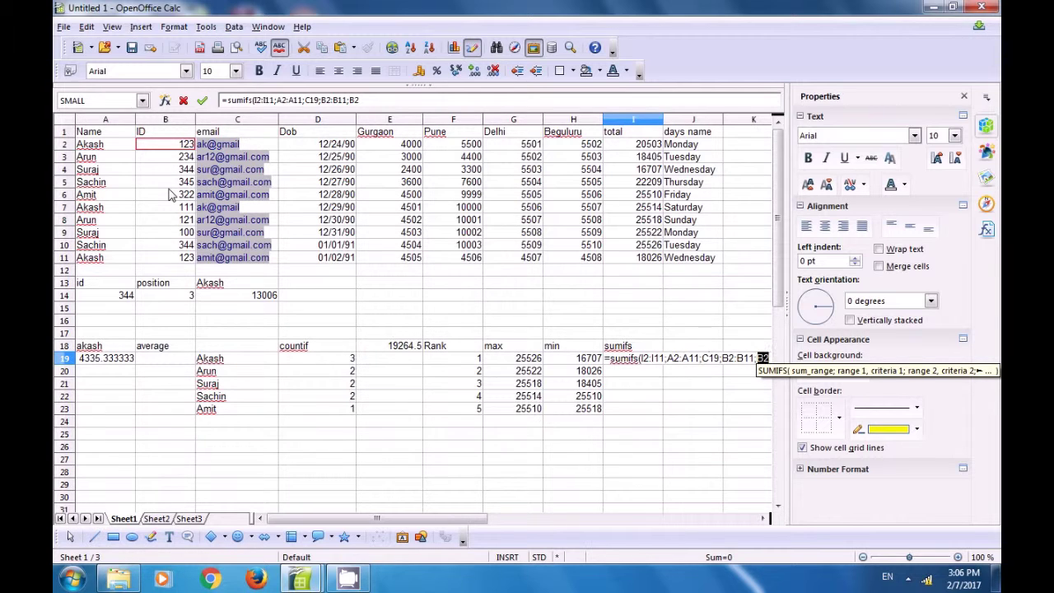
type(")")
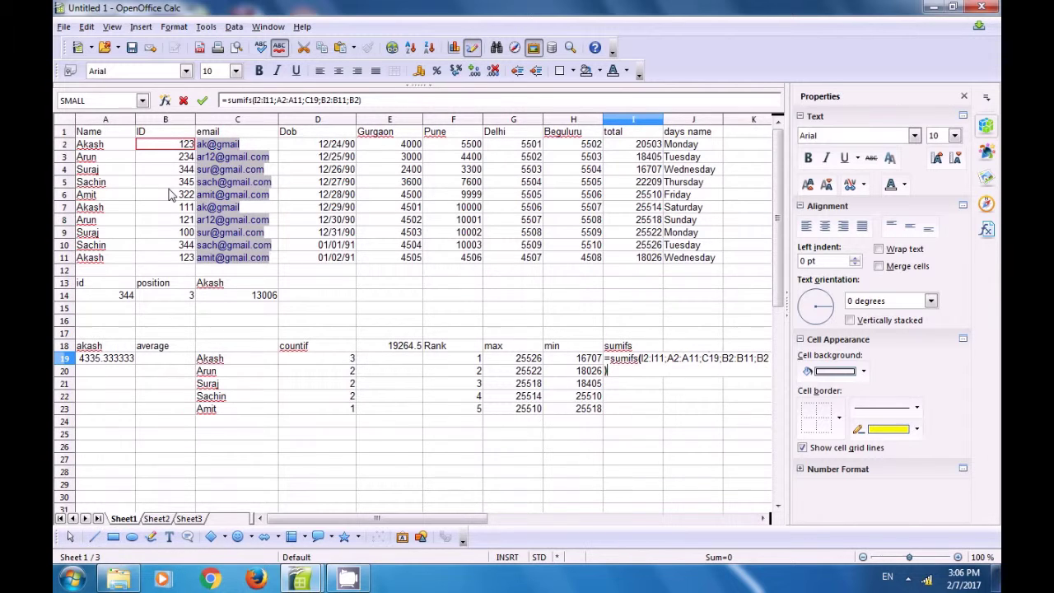
key("Return")
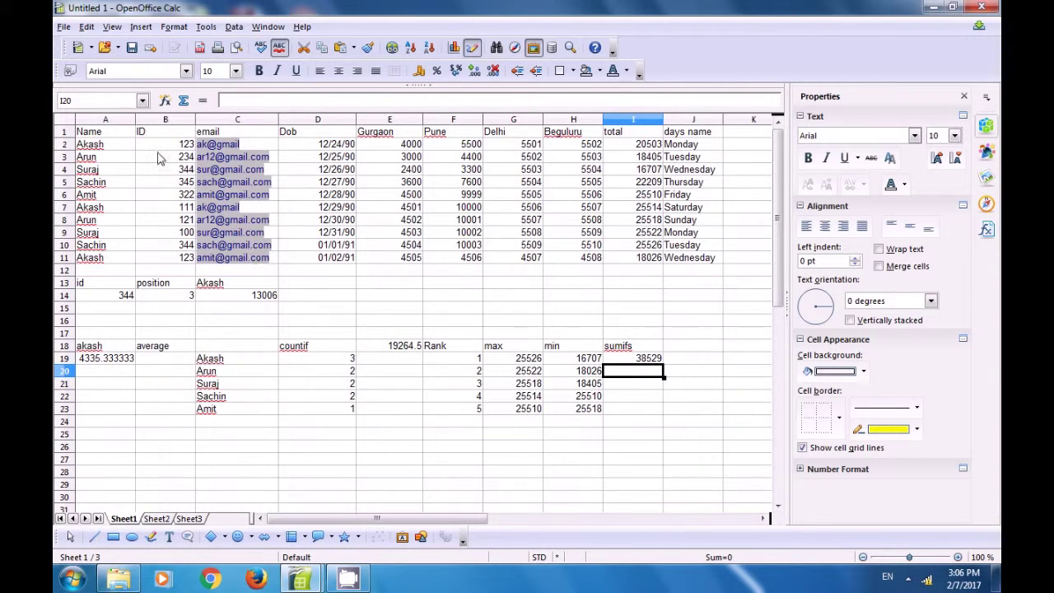
Fill the SUMIFS formula from I19 down to I23 and compare the filled results with the names in column C
left_click(649, 360)
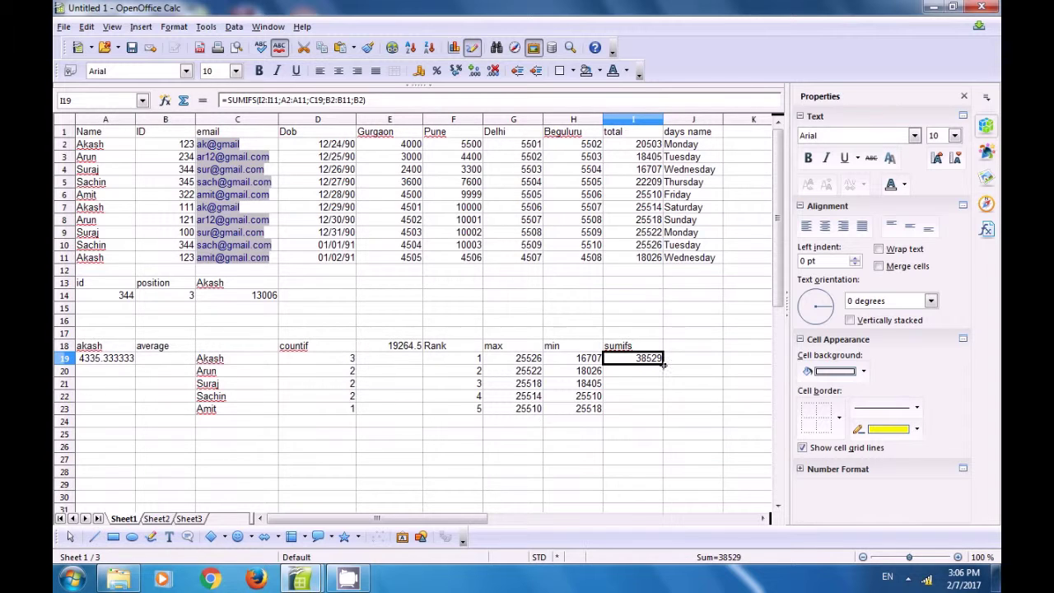
left_click_drag(663, 363, 664, 412)
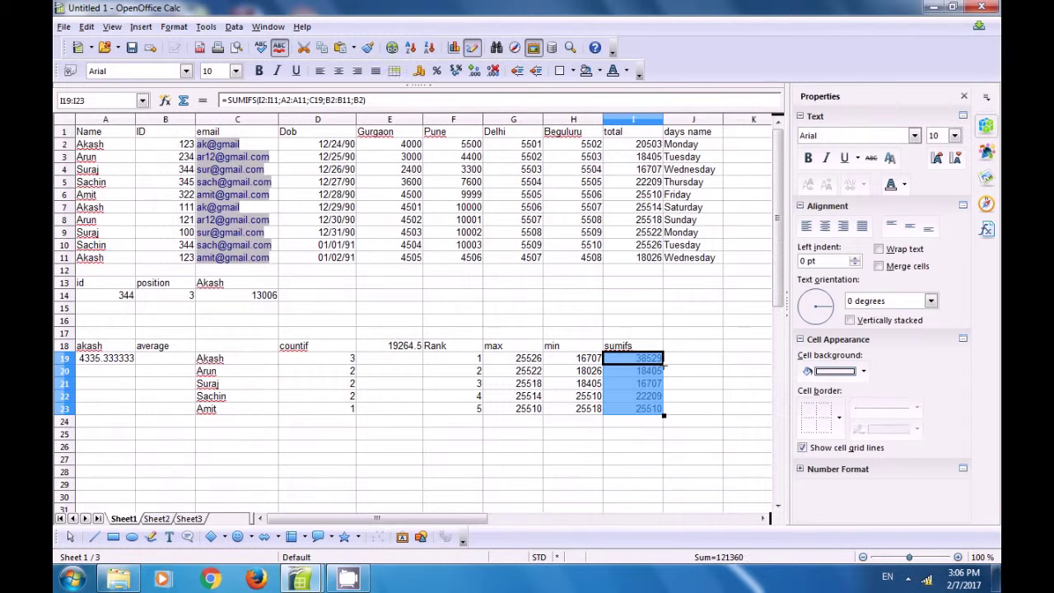
left_click(659, 448)
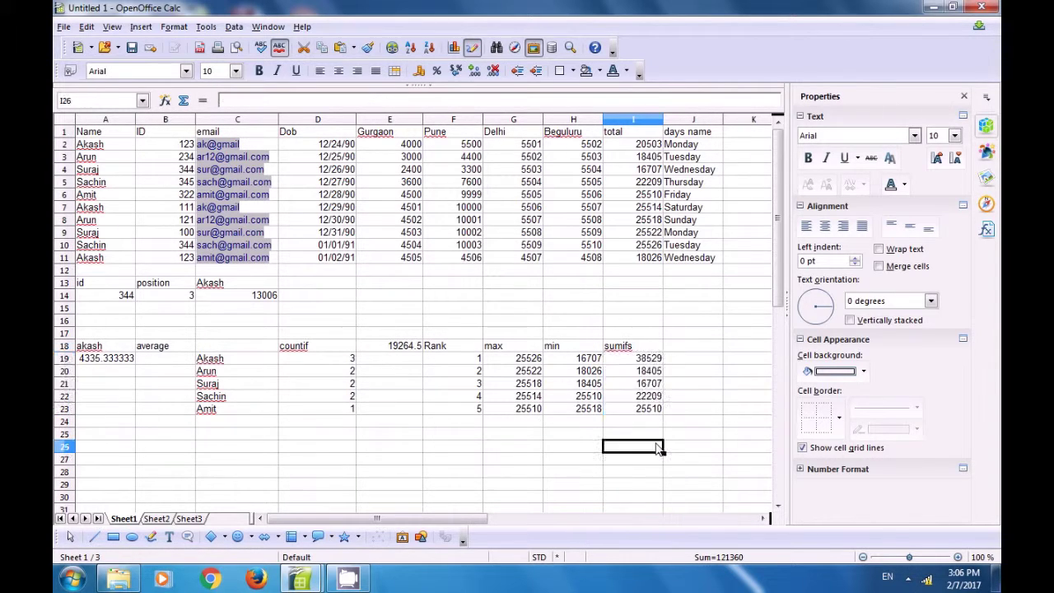
left_click(209, 373)
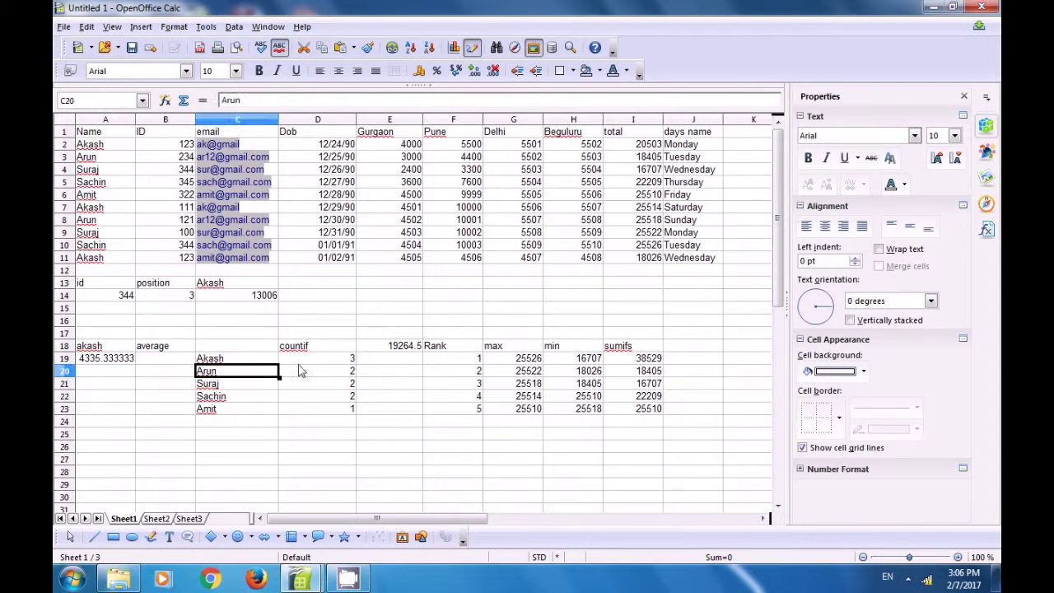
left_click(644, 375)
left_click(206, 384)
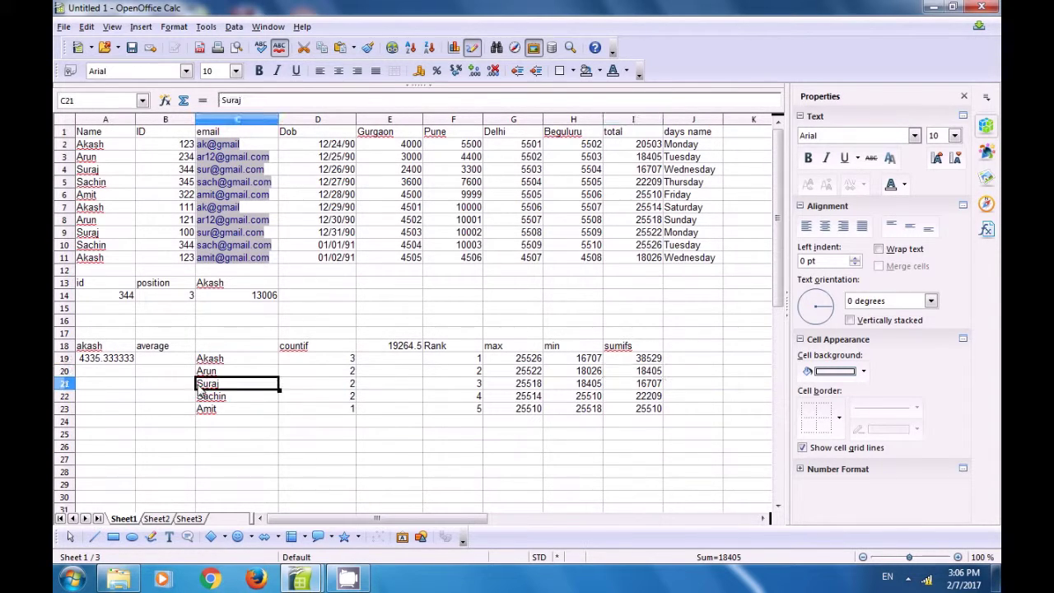
left_click(641, 384)
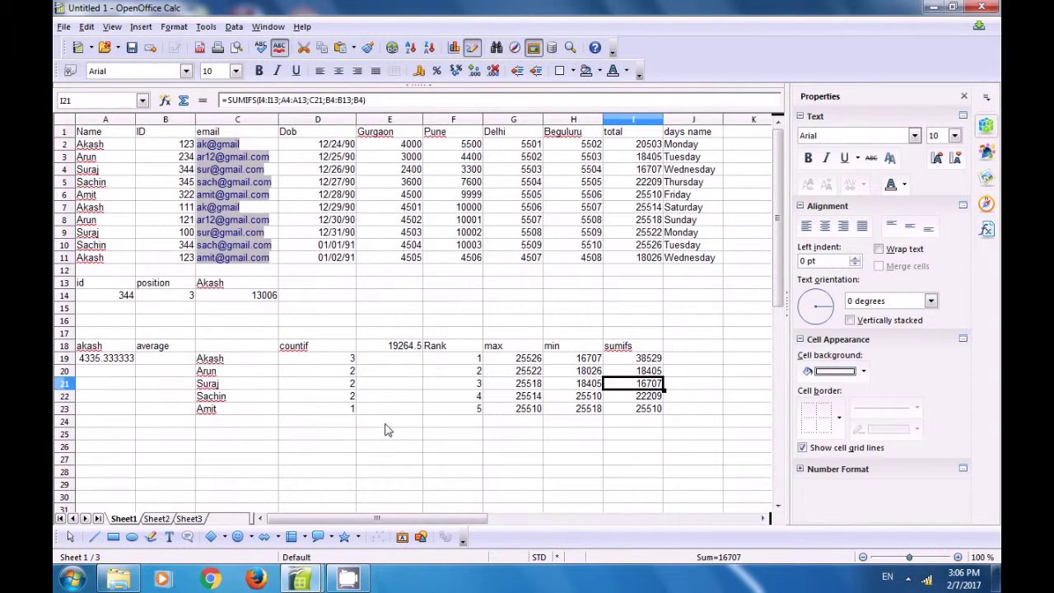
left_click(205, 397)
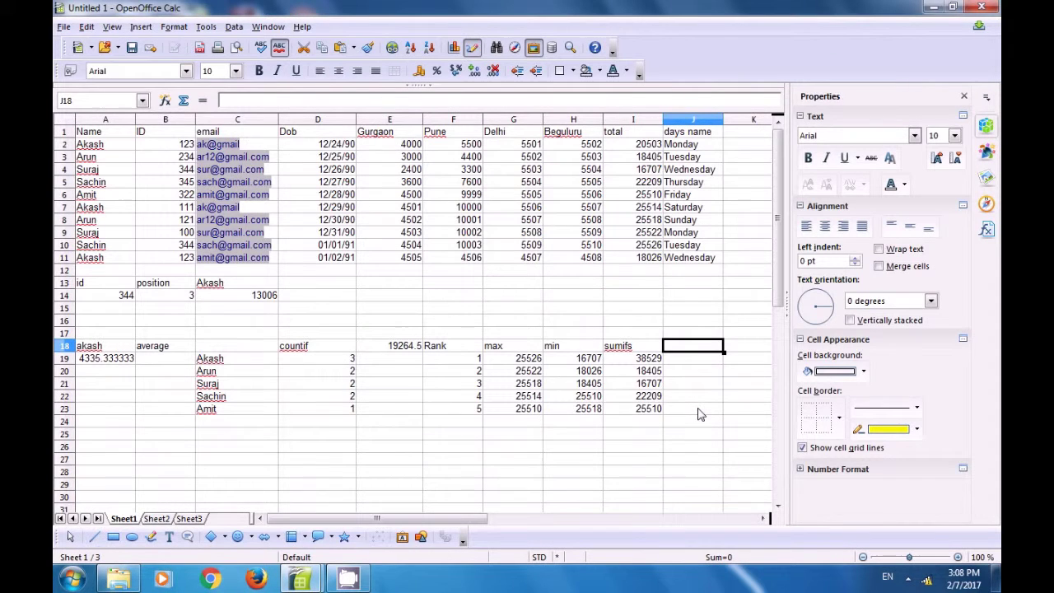
Enter the heading countifs in J18, beside the sumifs heading
type("countif")
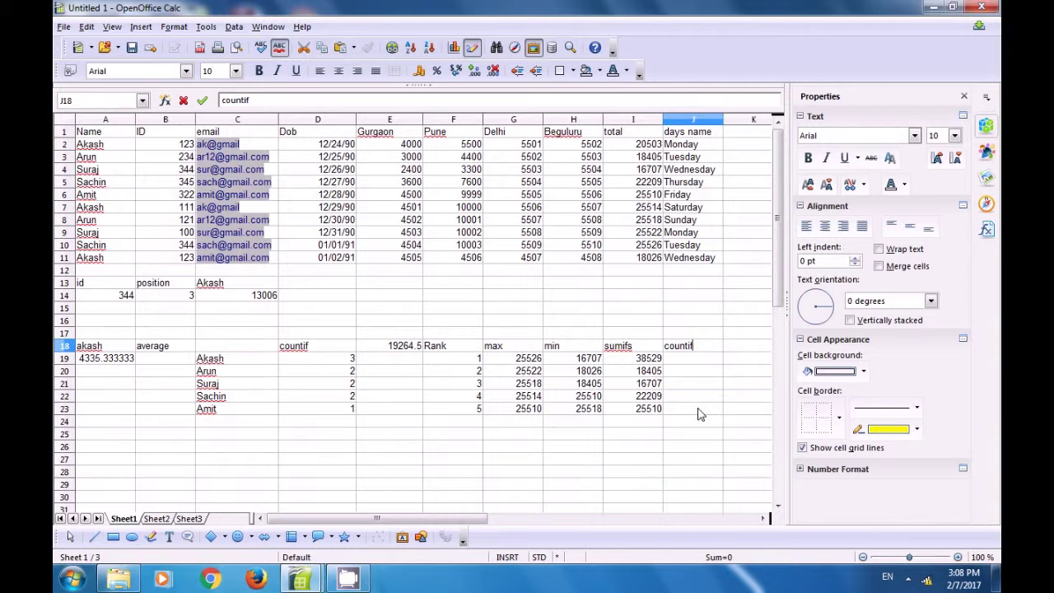
type("s")
left_click(693, 365)
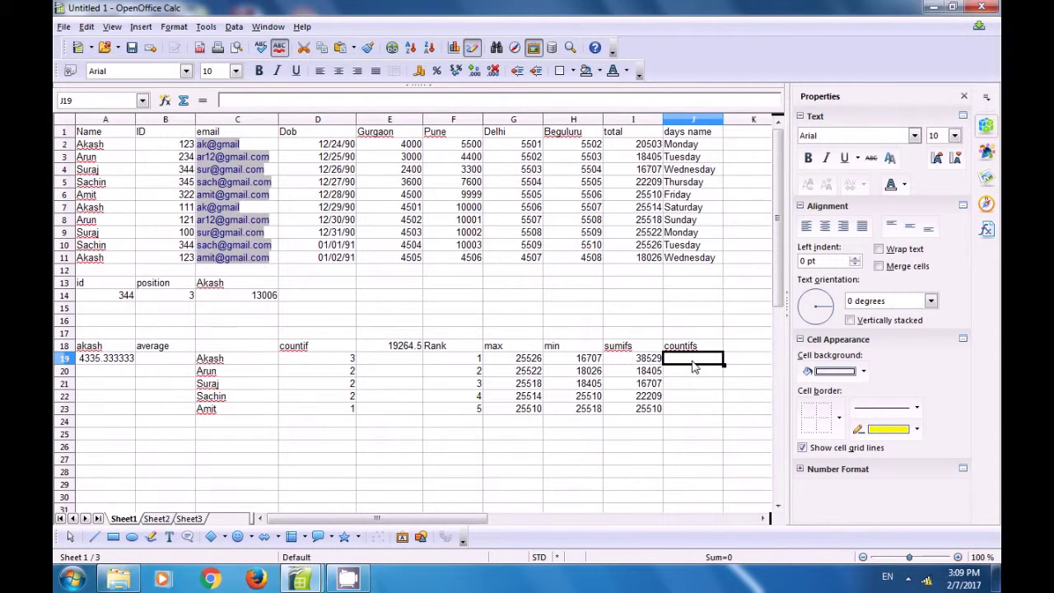
Enter a COUNTIFS formula in J19 that counts rows where A2:A11 matches C19 and B2:B11 matches B2
type("=count")
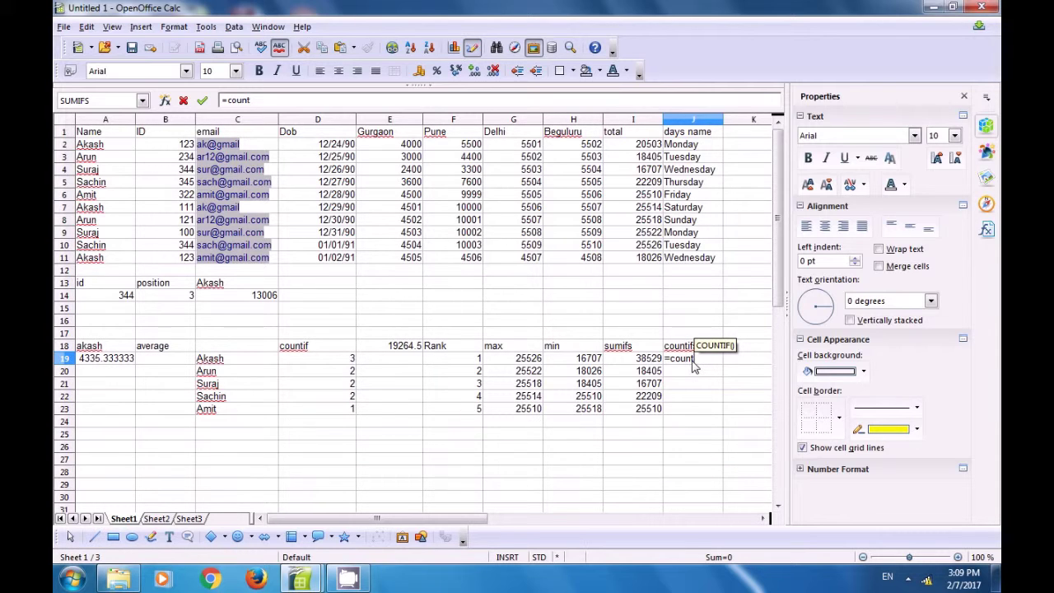
type("ifs")
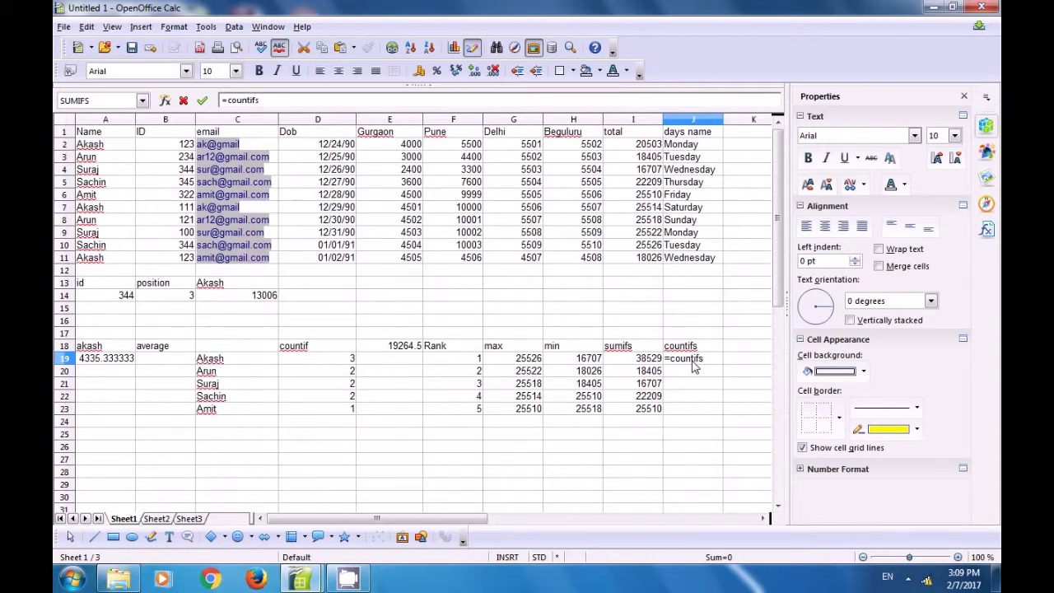
type("(")
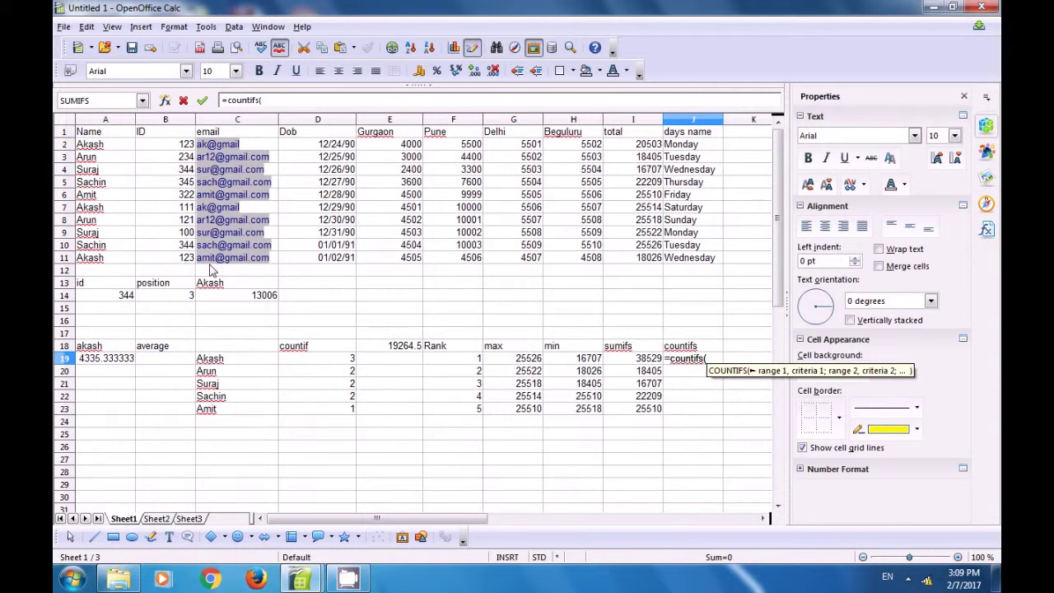
left_click_drag(90, 145, 99, 262)
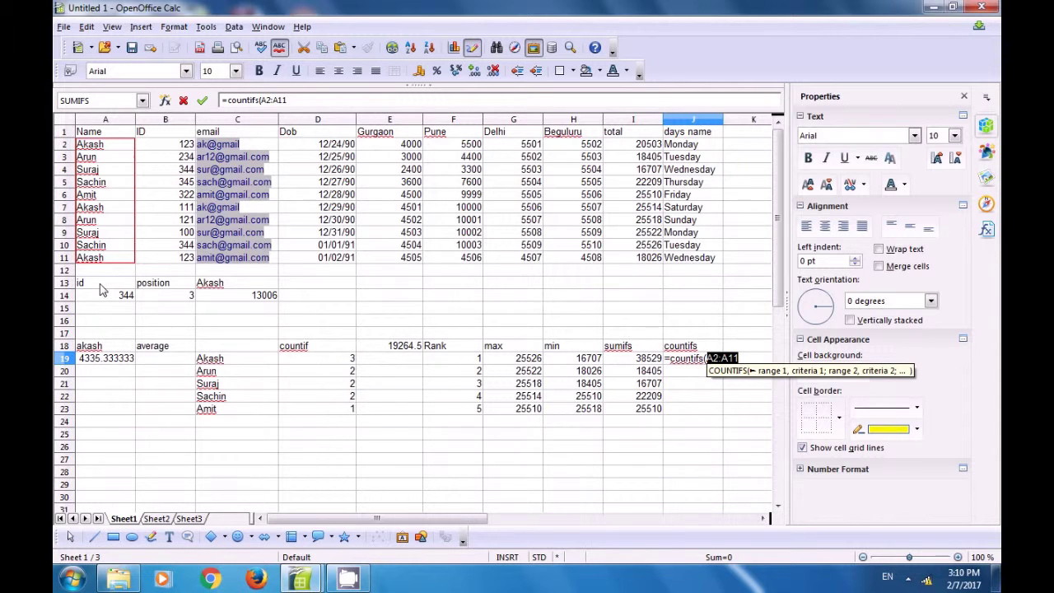
type(";")
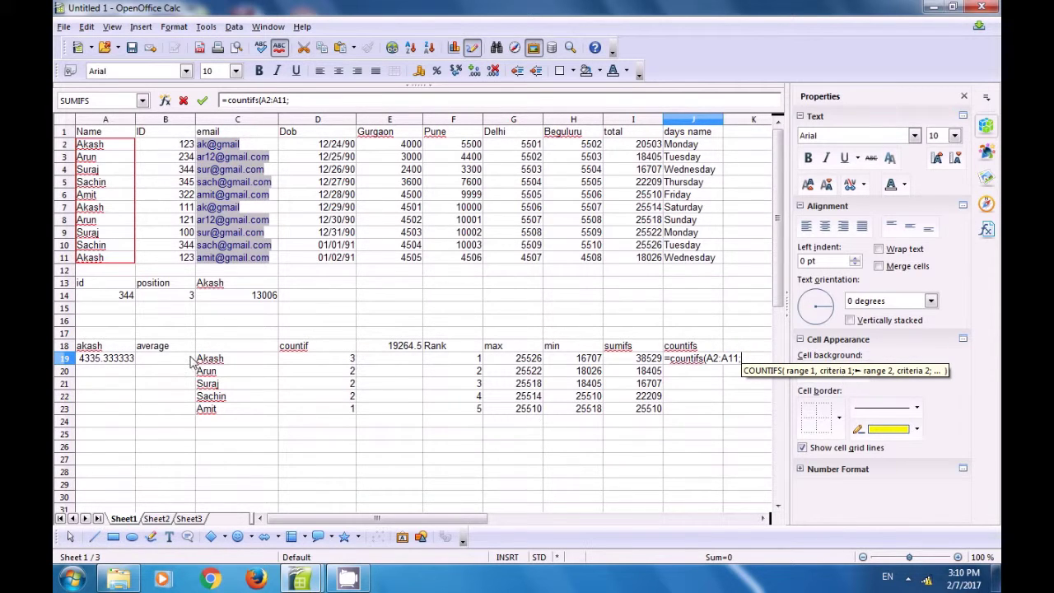
left_click(216, 363)
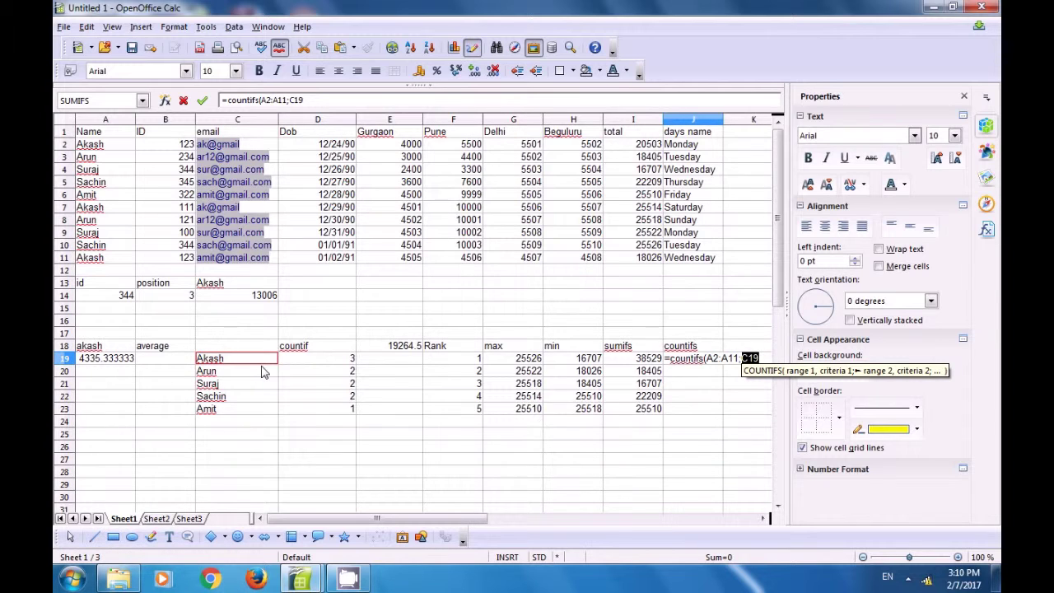
type(";")
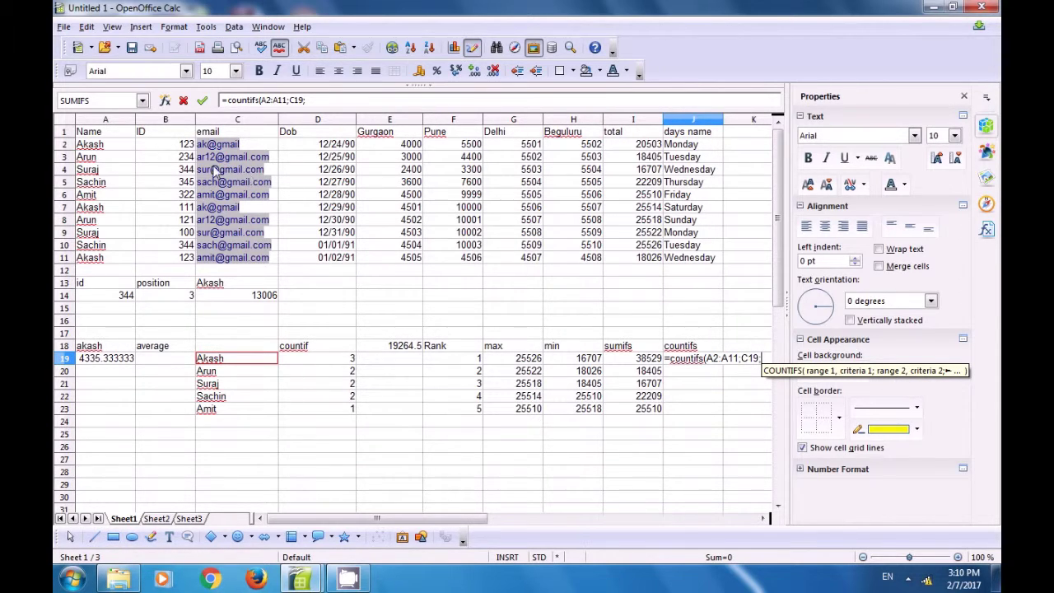
left_click_drag(180, 146, 183, 262)
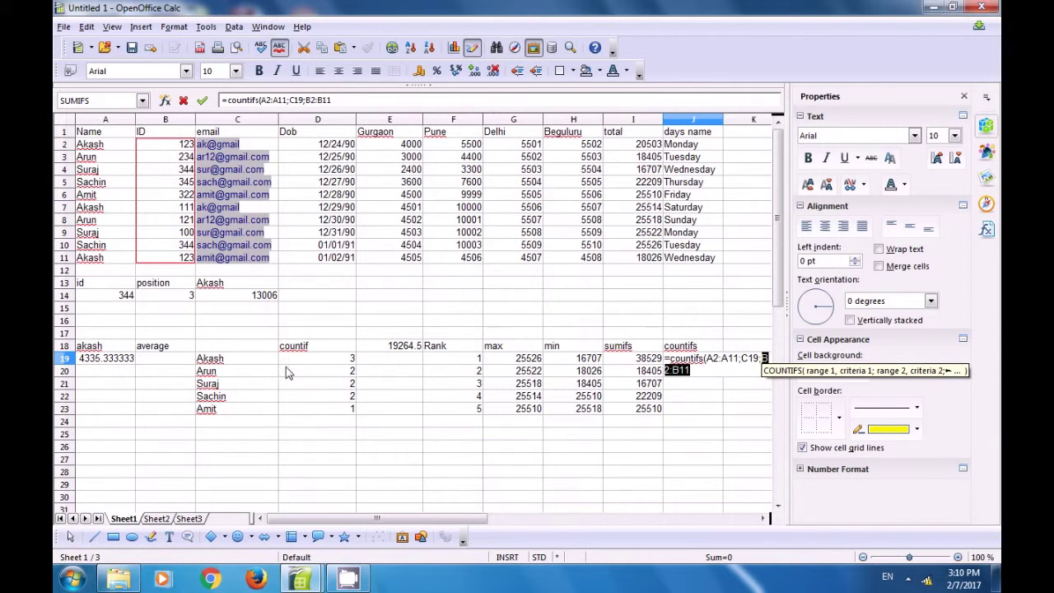
type(";")
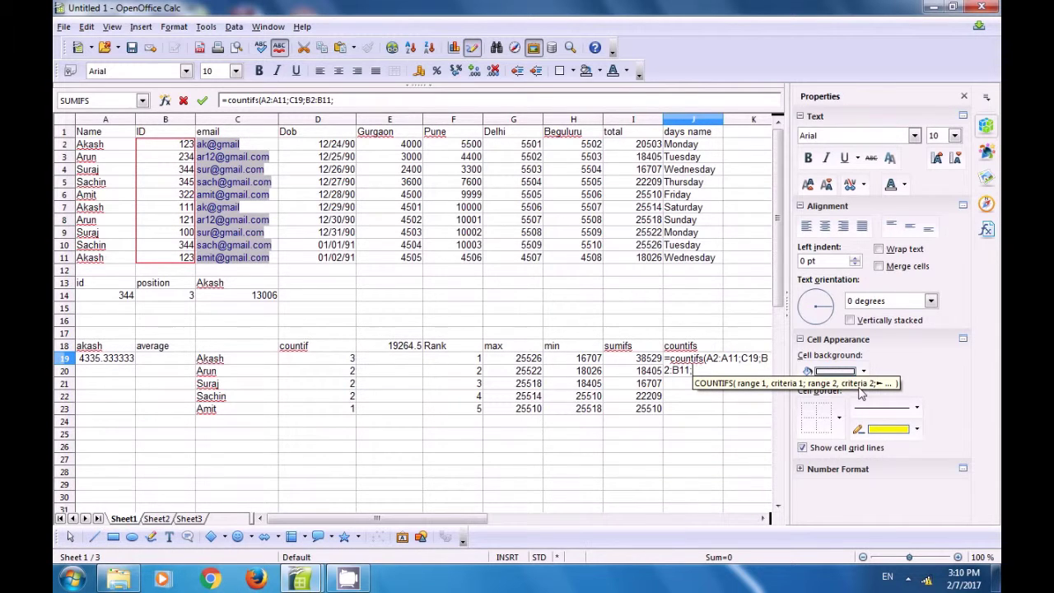
left_click(174, 149)
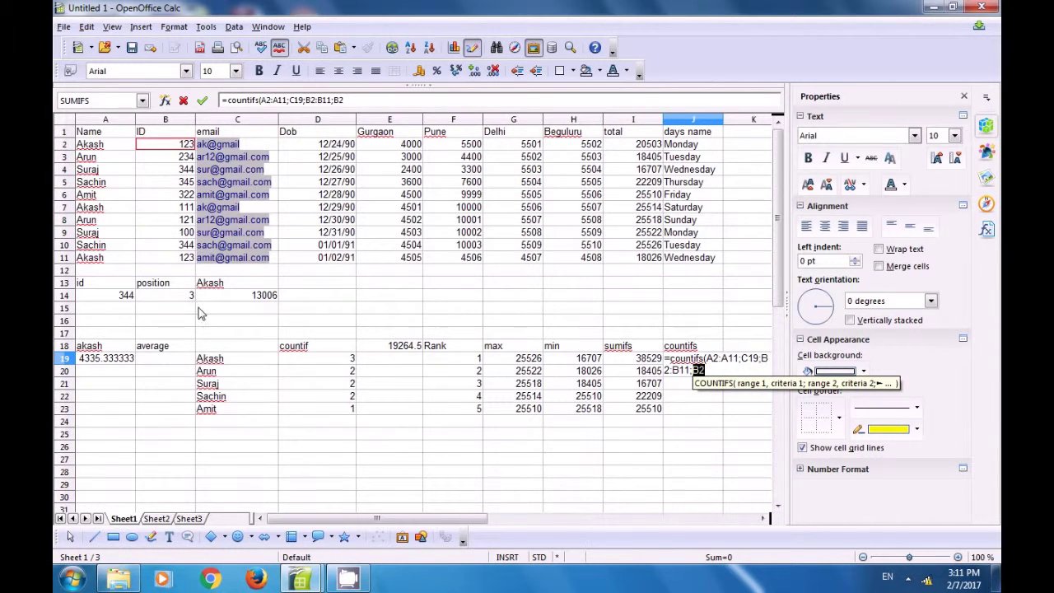
type(")")
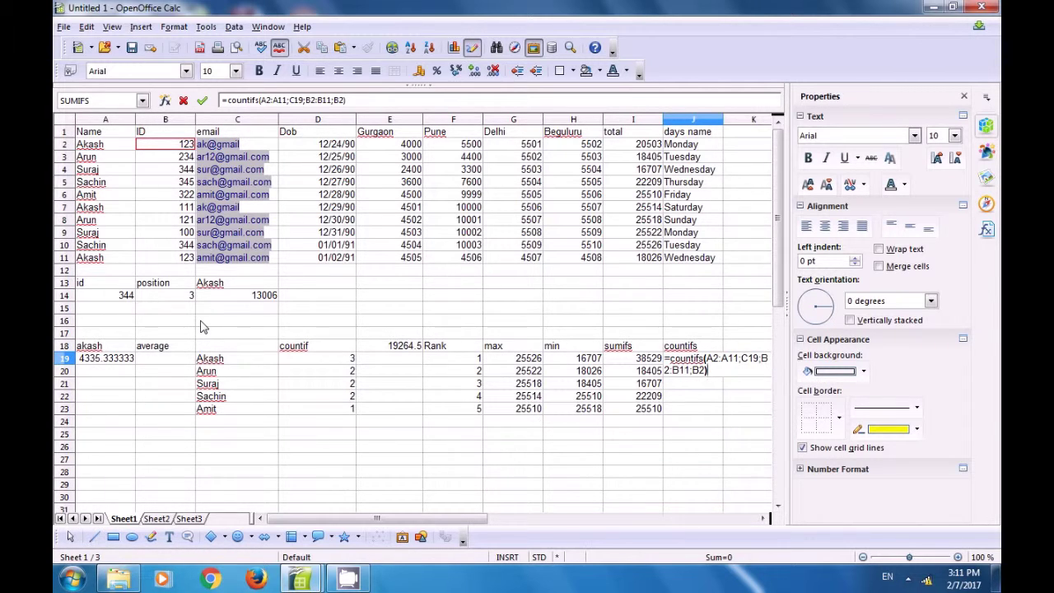
key("Return")
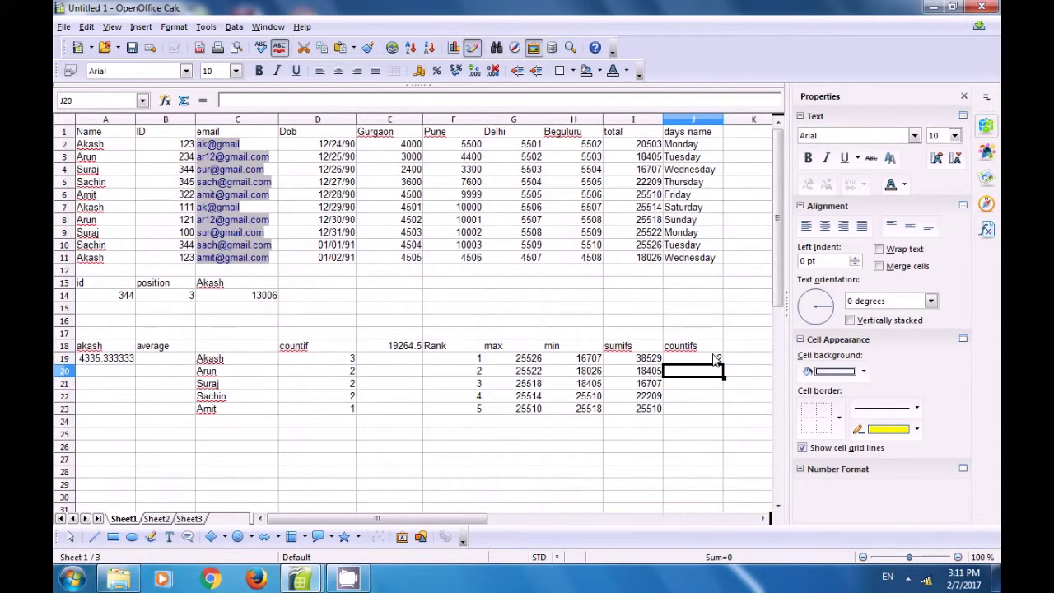
Check the COUNTIFS result in J19 against the matching name and ID entries in rows 2 and 11
left_click(717, 360)
left_click(210, 362)
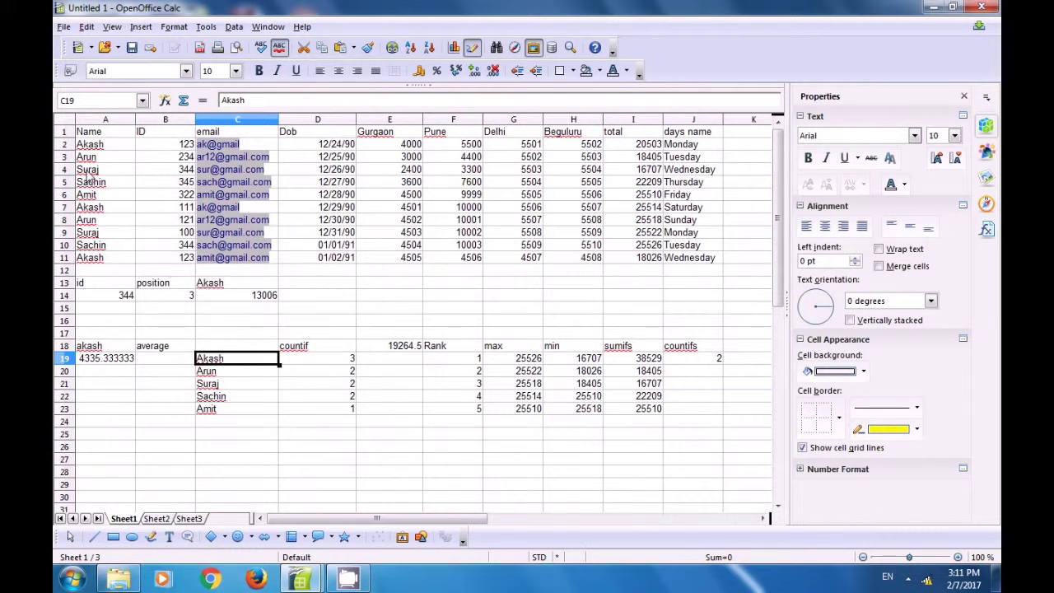
left_click(87, 146)
left_click(164, 145)
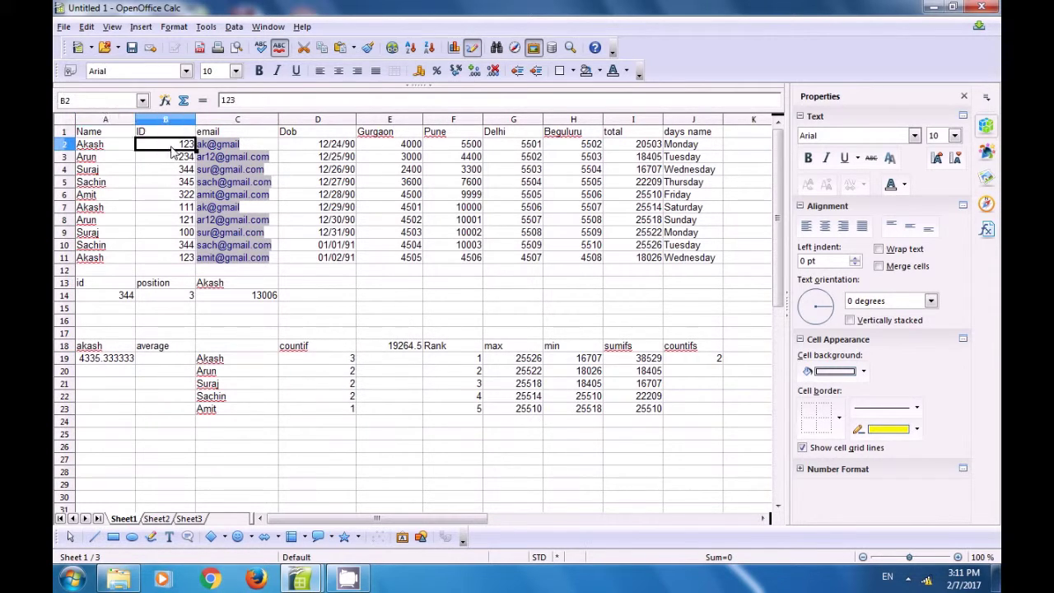
left_click(93, 260)
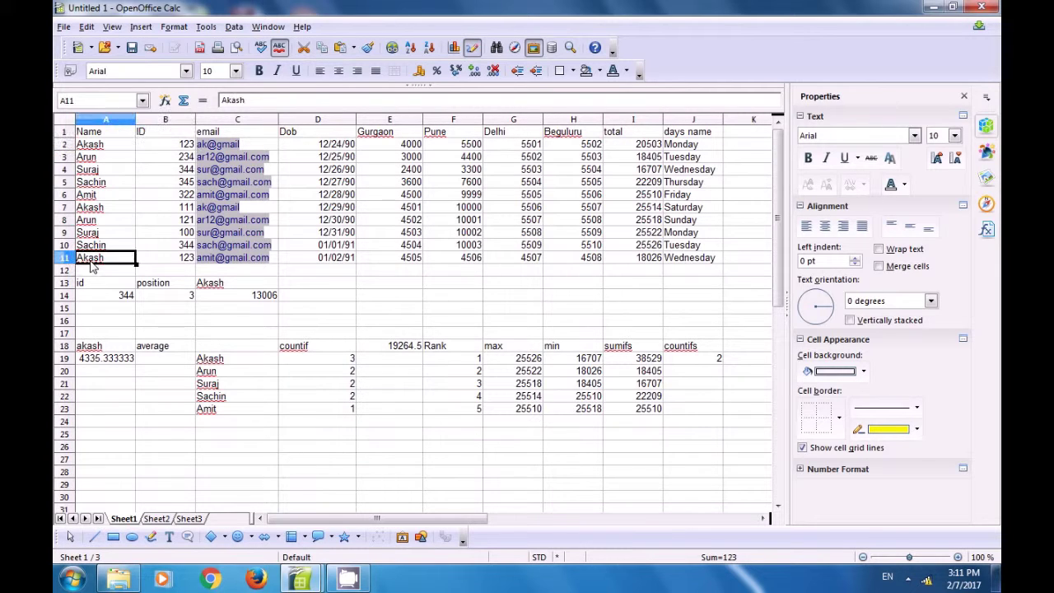
left_click(249, 362)
Fill the COUNTIFS formula from J19 down to J23 and compare the results with the names in column A
left_click(692, 359)
left_click_drag(723, 364, 723, 410)
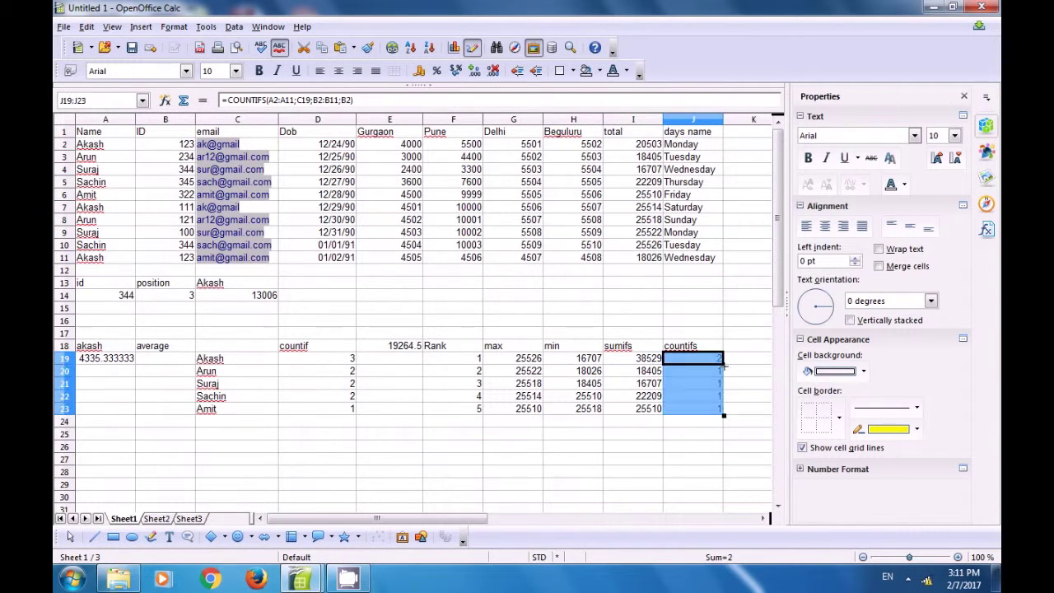
left_click(719, 445)
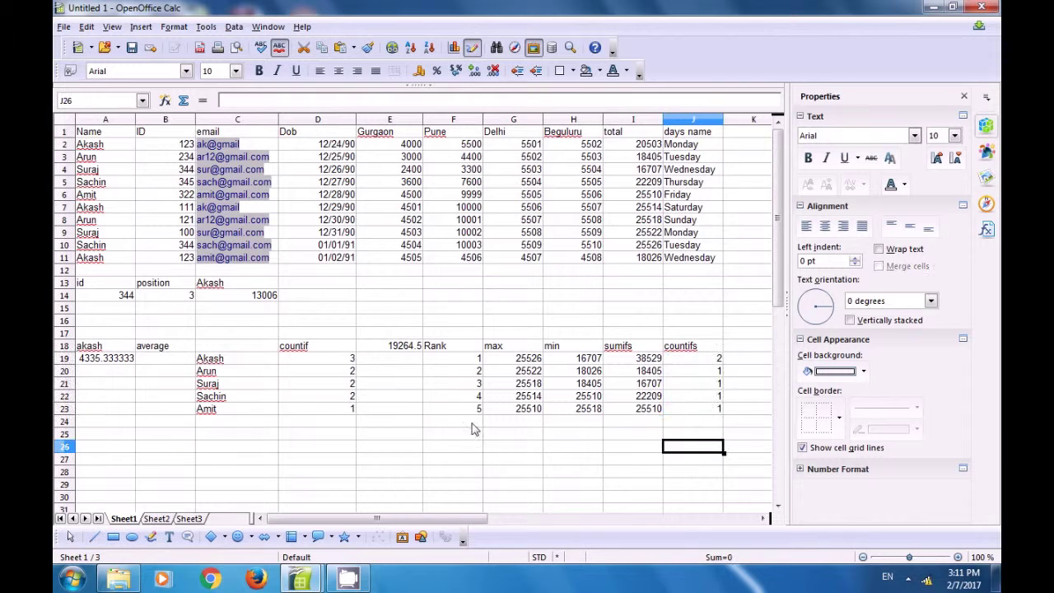
left_click(211, 376)
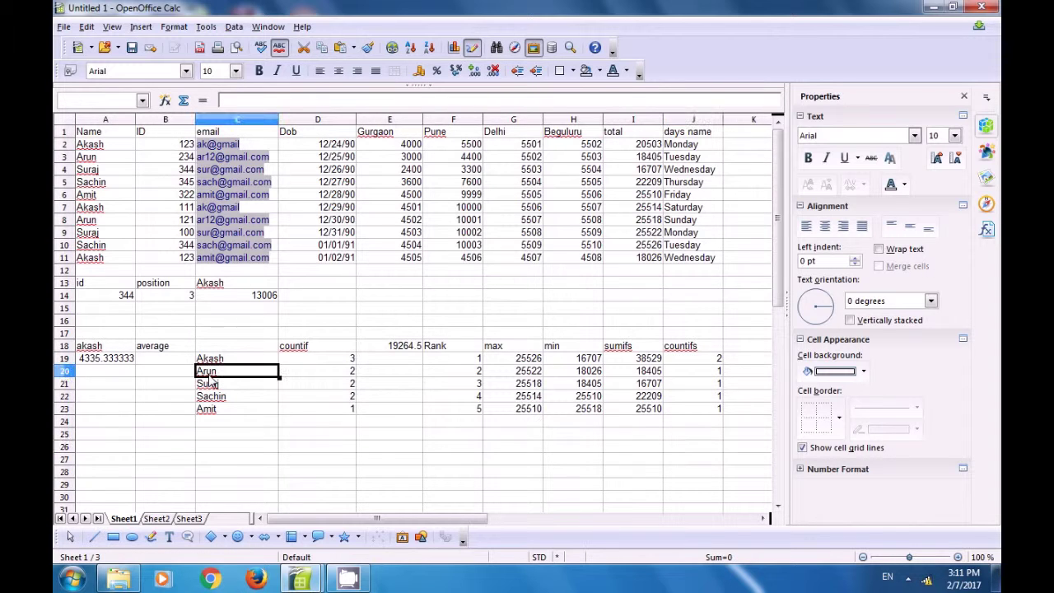
left_click(86, 158)
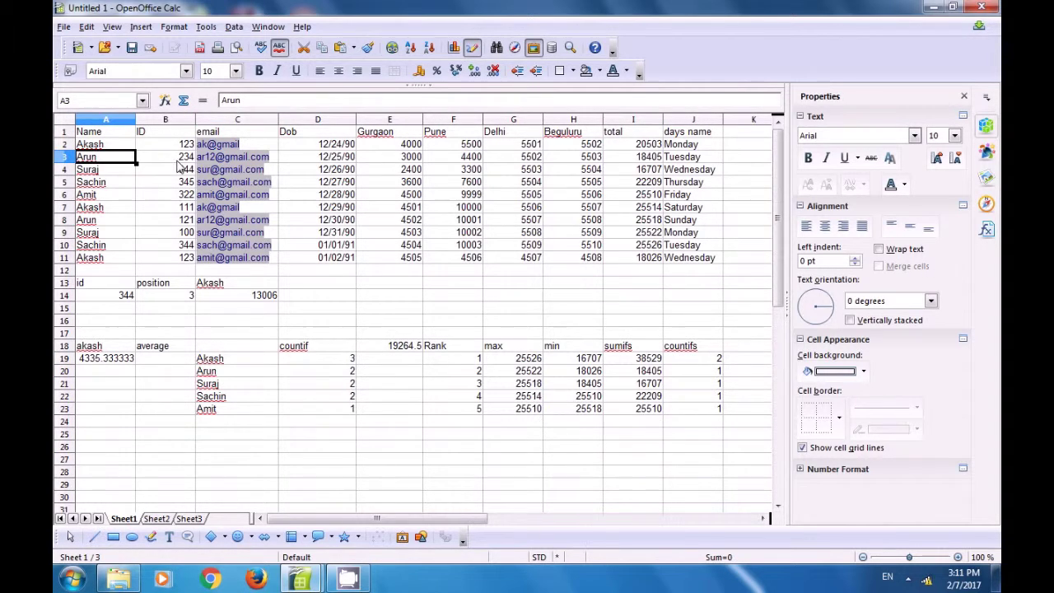
left_click(86, 198)
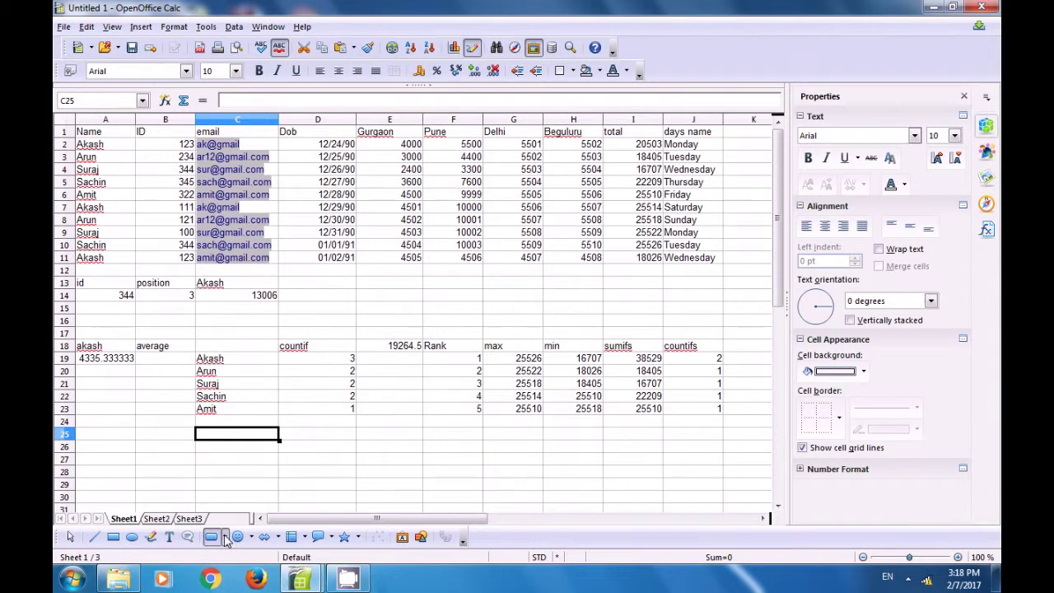
Draw a cube shape about 3.84 by 0.75 inches below the summary table, across rows 25 to 28
left_click(225, 537)
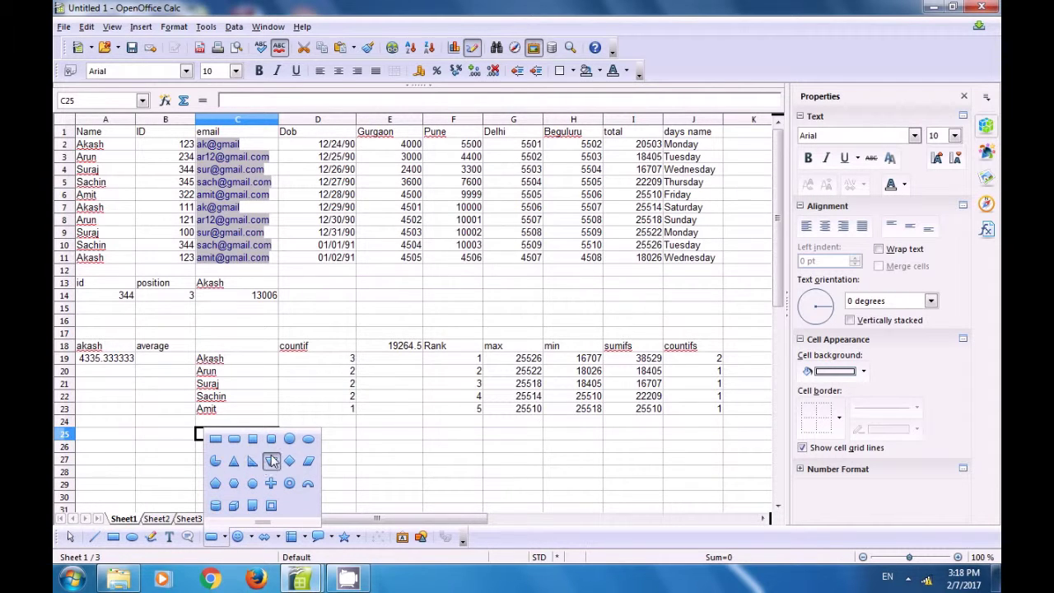
left_click(234, 506)
left_click_drag(333, 432, 592, 483)
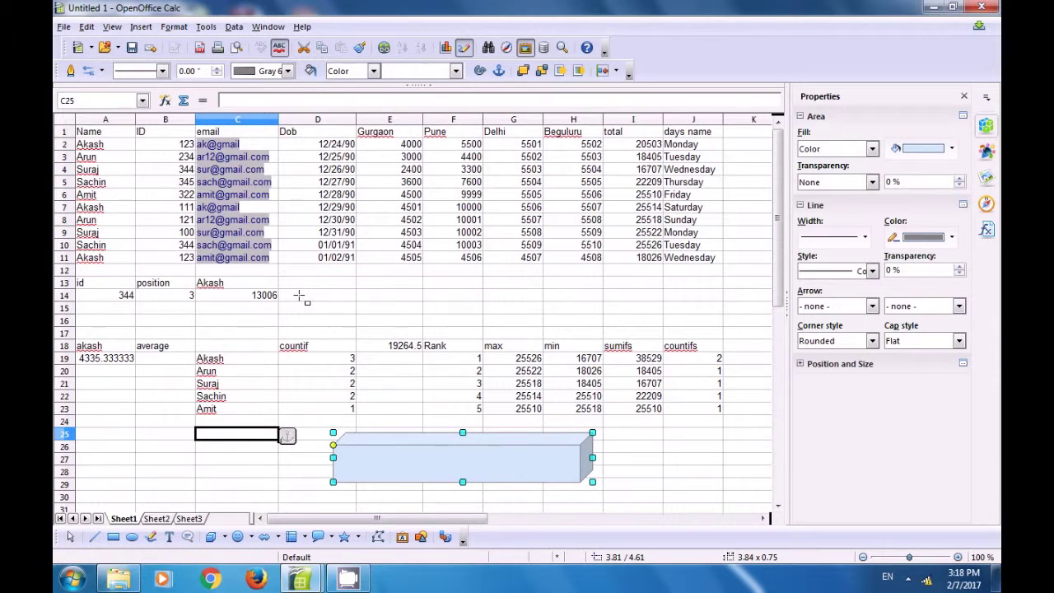
Set the cube's outline width to 0.02 inches and its line color to Orange
left_click(217, 69)
left_click(218, 68)
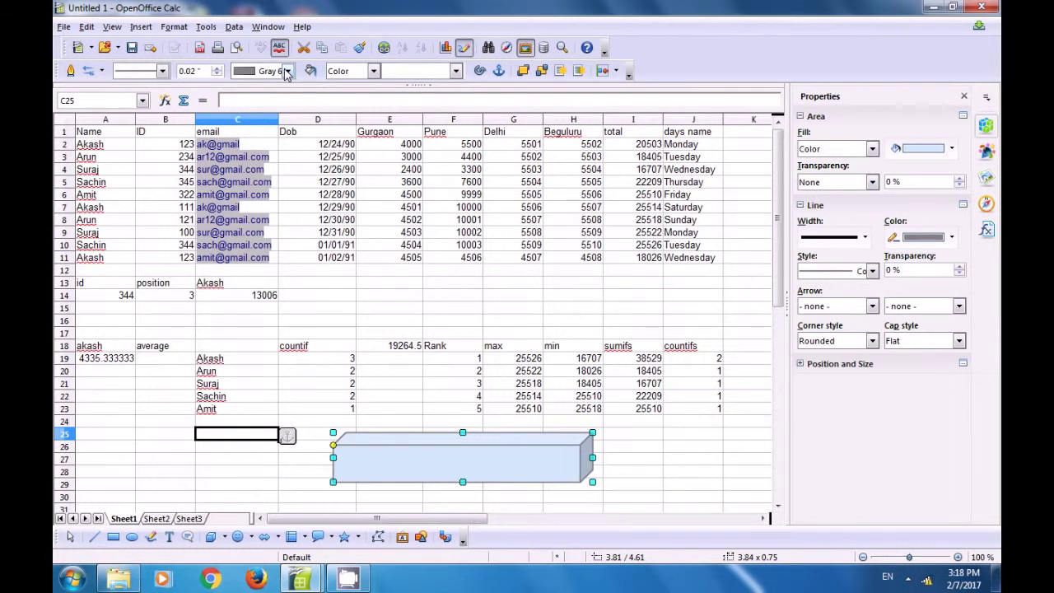
left_click(287, 72)
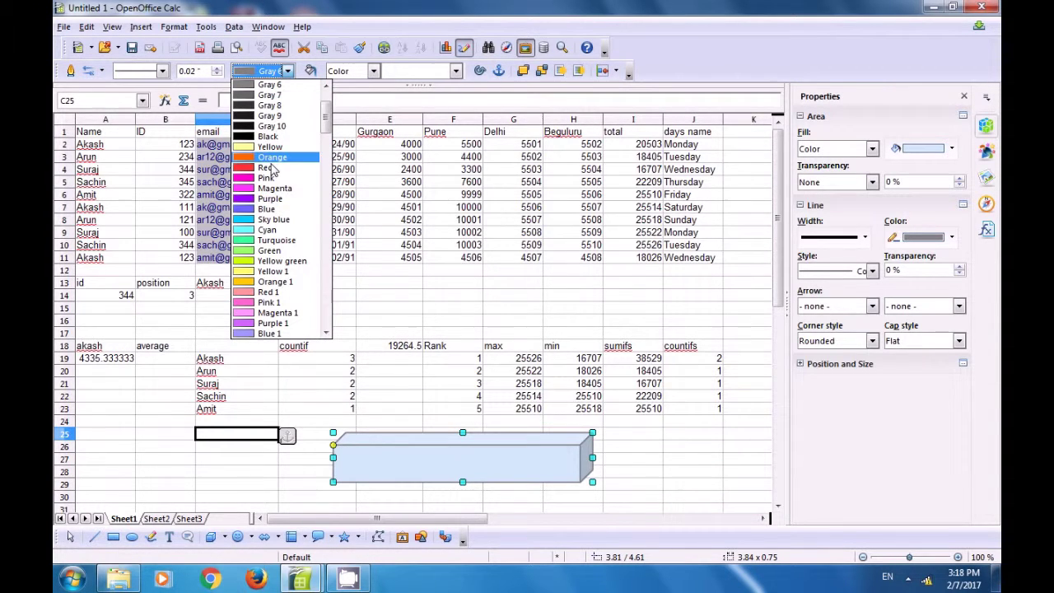
left_click(273, 158)
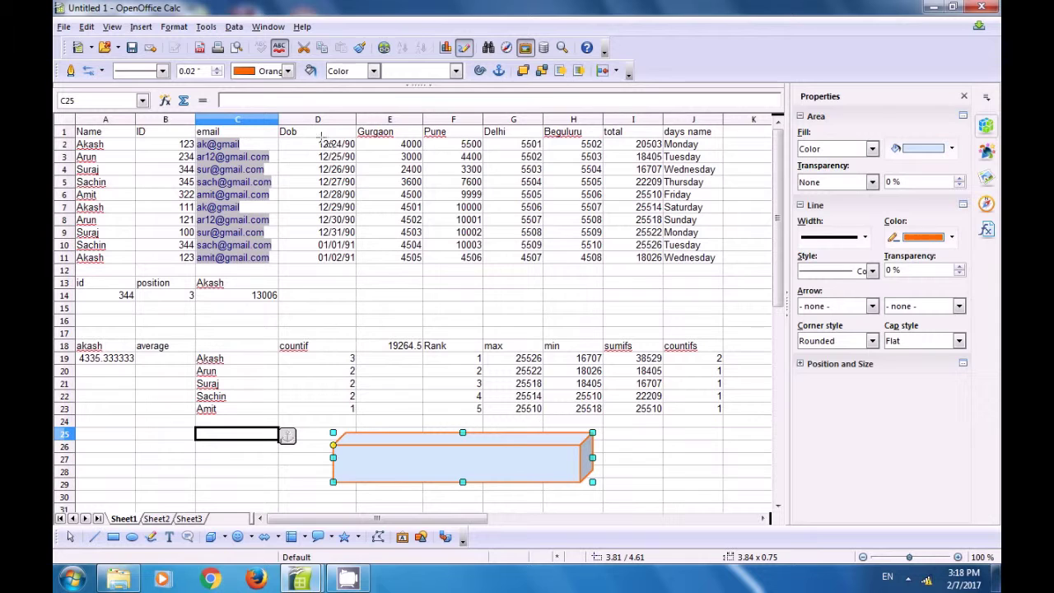
Keep the cube's fill type as Color and set its fill color to Pink 7
left_click(375, 73)
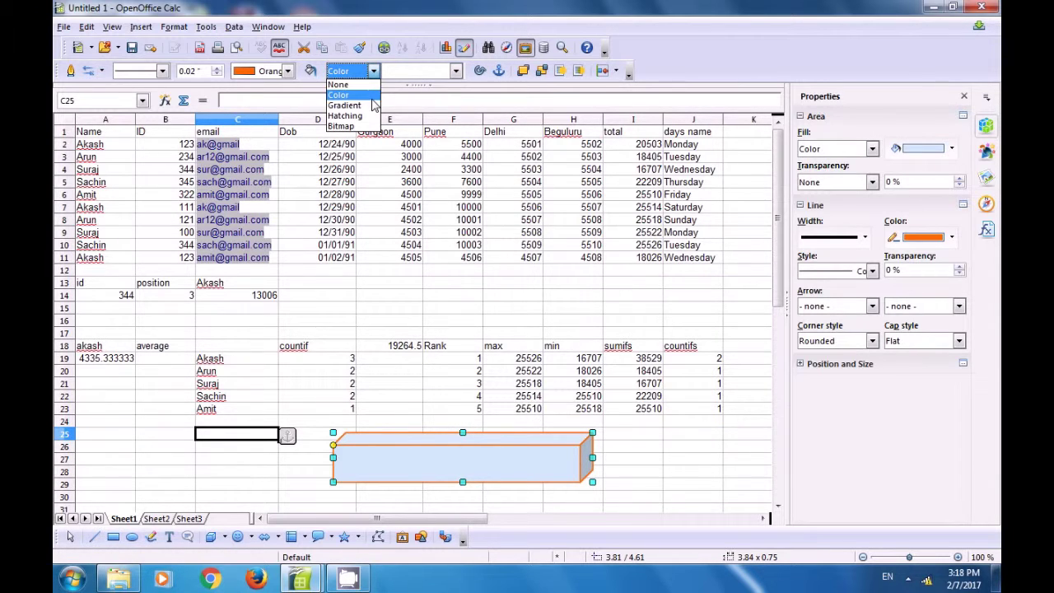
left_click(387, 92)
left_click(456, 71)
scroll(422, 231, "down", 5)
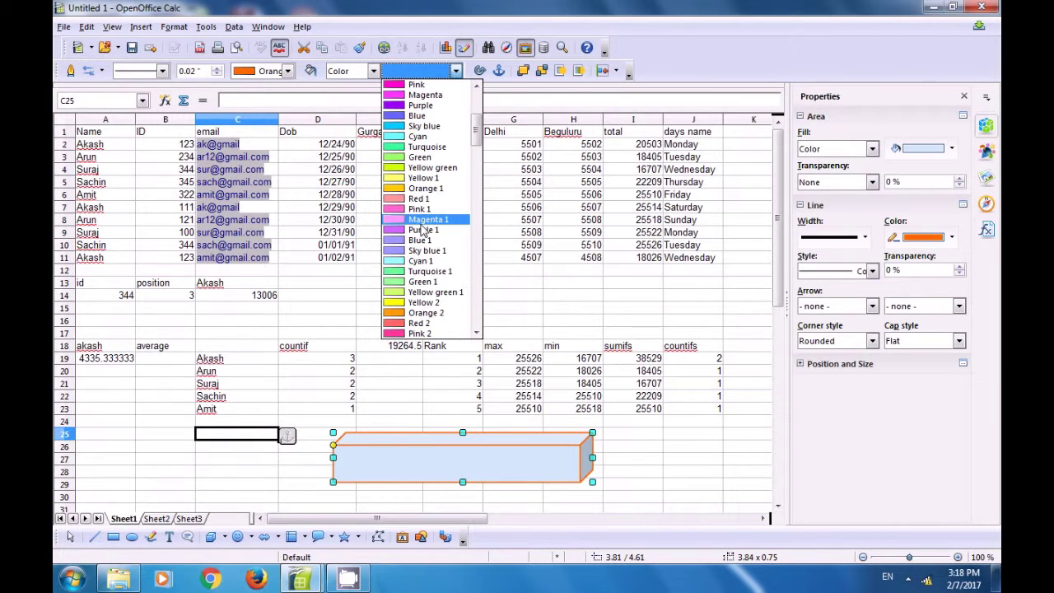
scroll(421, 230, "down", 2)
scroll(420, 231, "down", 11)
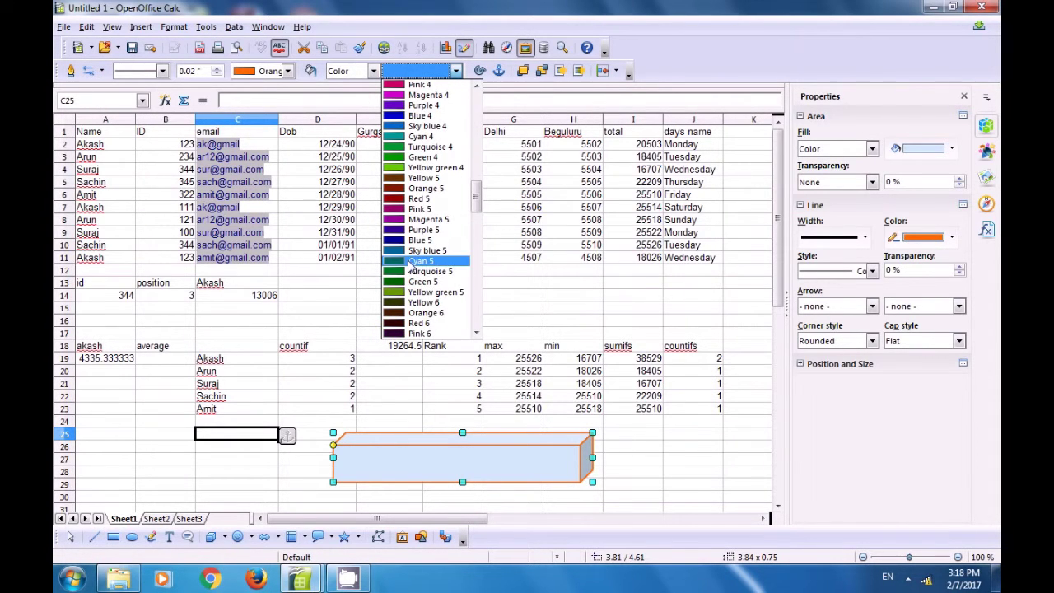
scroll(414, 304, "down", 7)
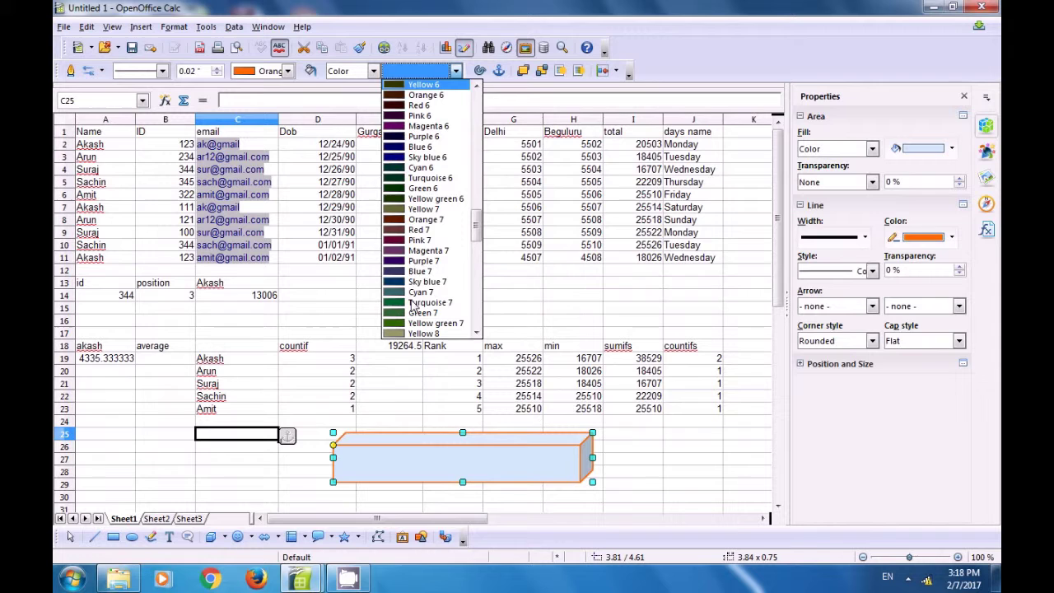
left_click(401, 240)
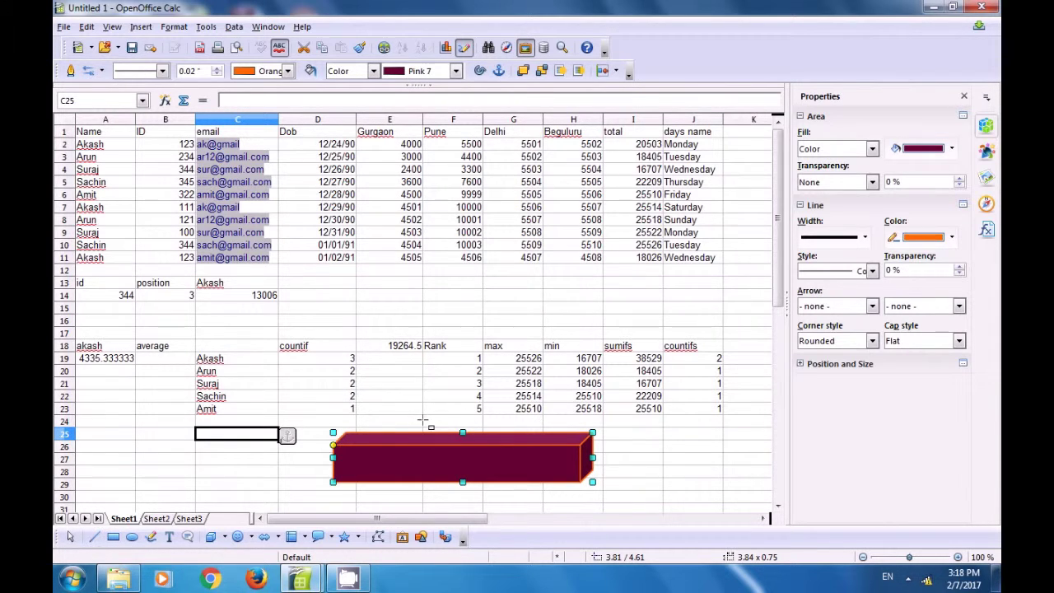
key("Escape")
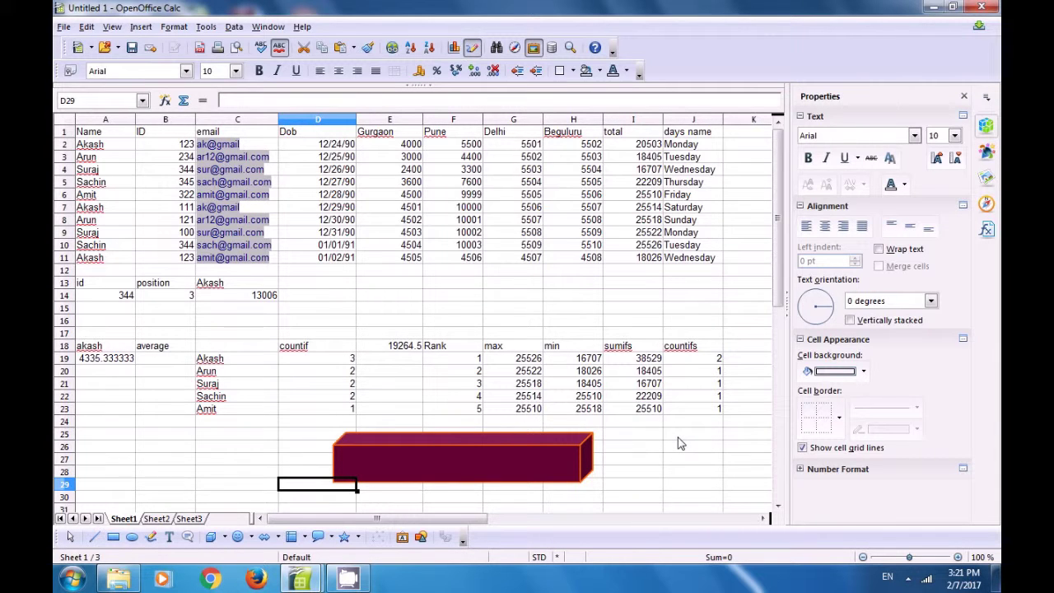
Flip the long cube vertically and then horizontally
left_click(501, 457)
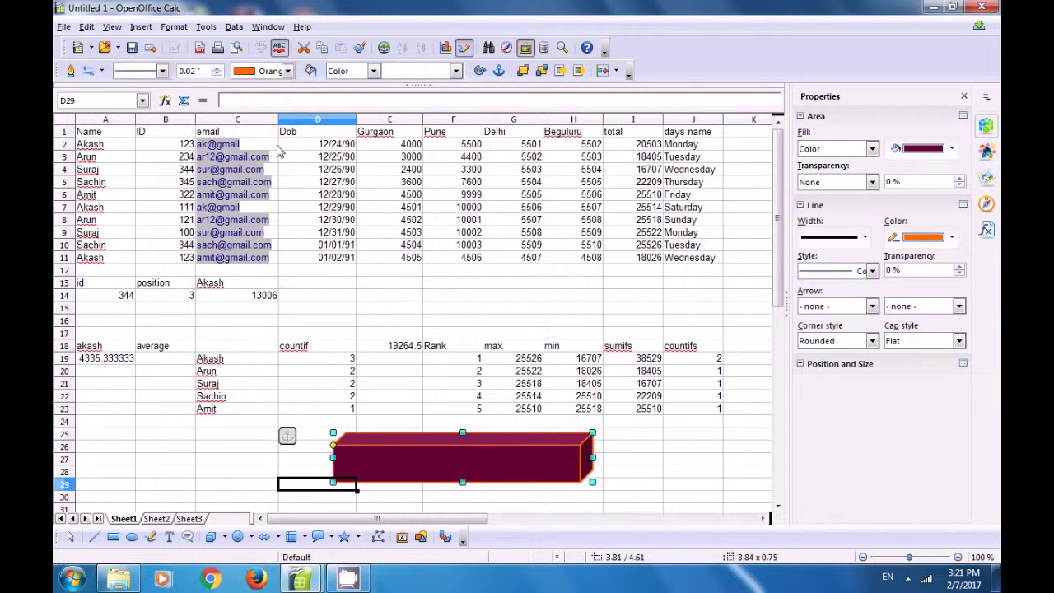
left_click(174, 27)
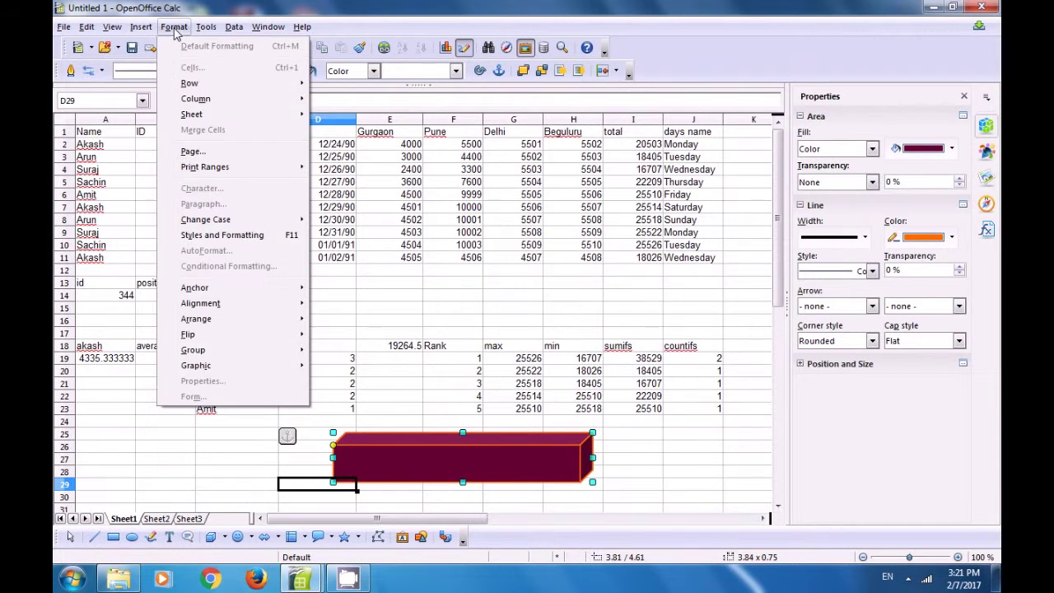
mouse_move(202, 338)
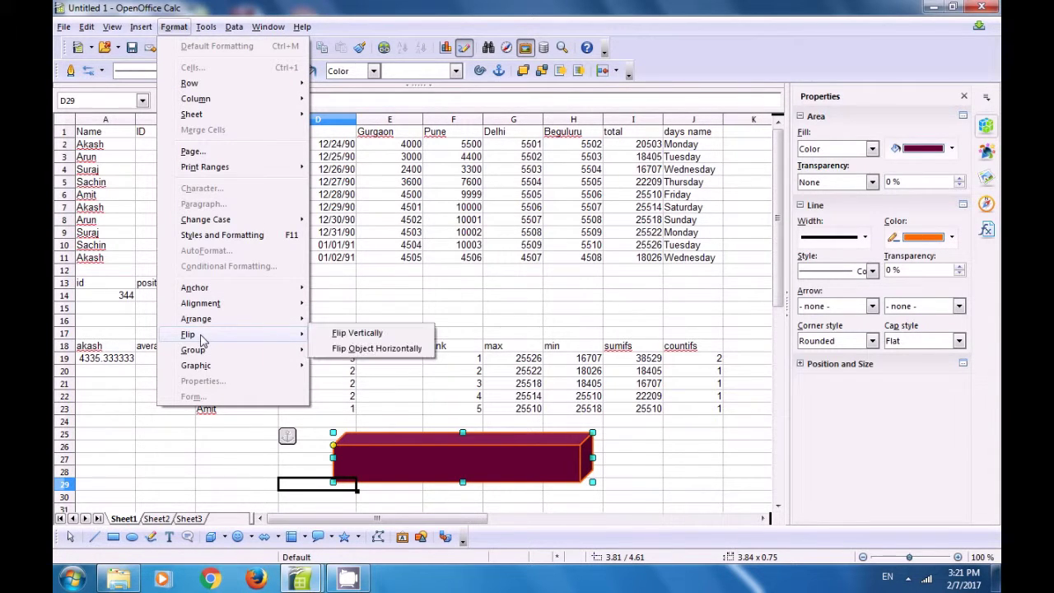
left_click(355, 334)
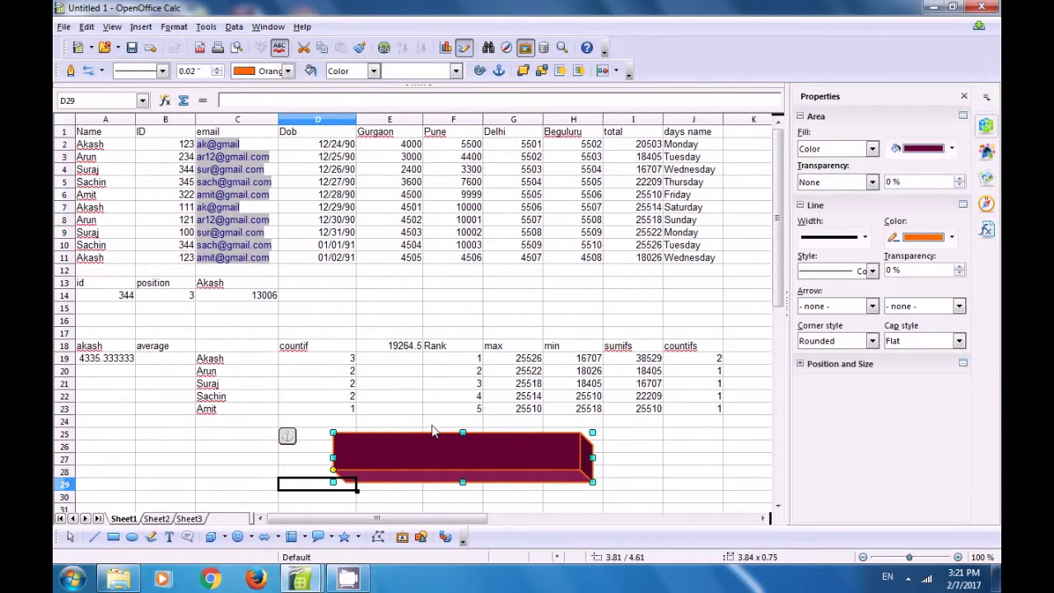
left_click(174, 27)
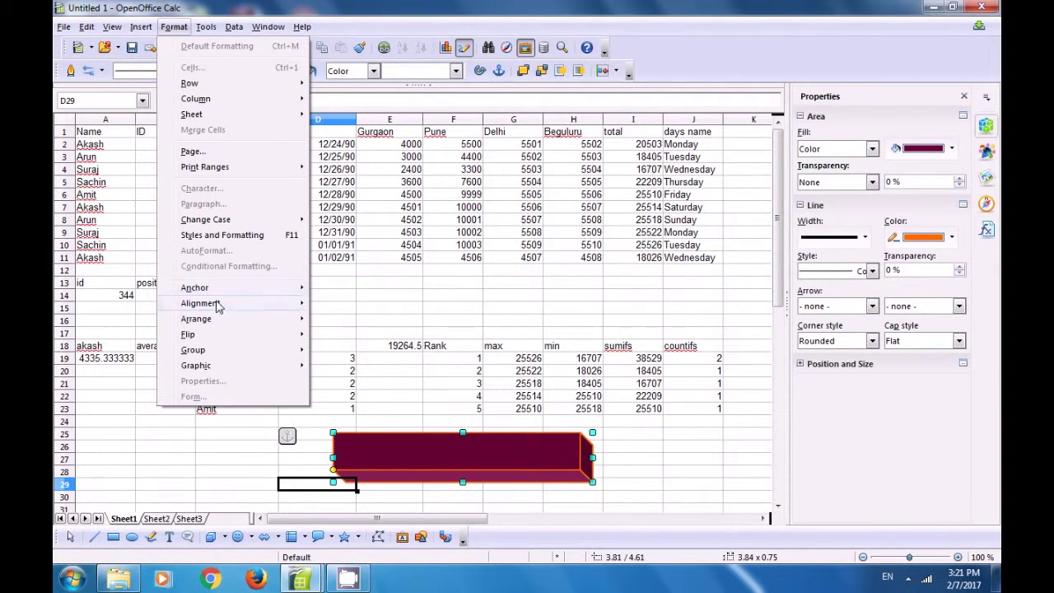
mouse_move(218, 336)
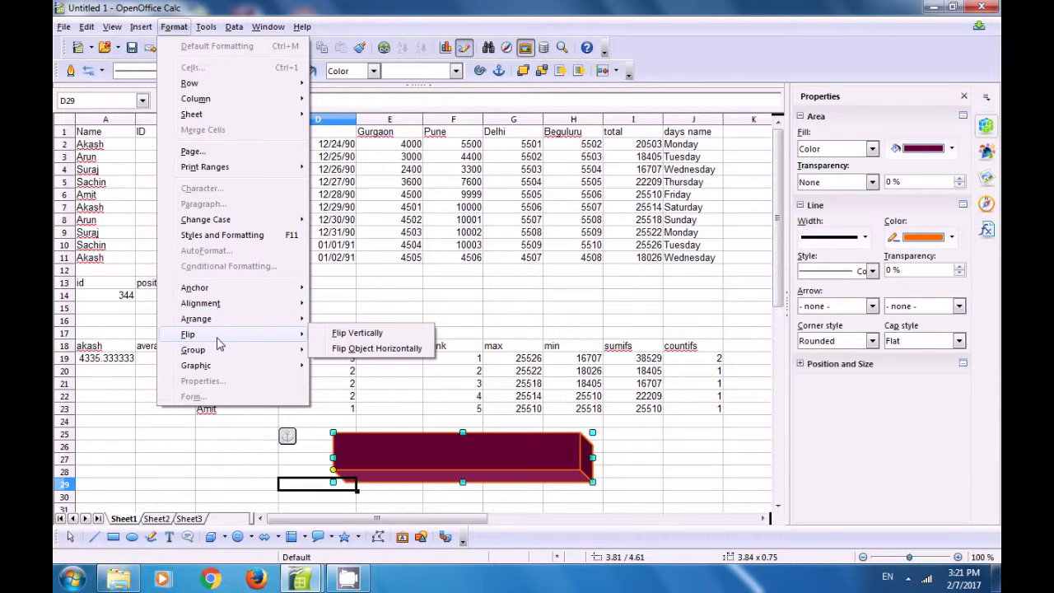
left_click(360, 350)
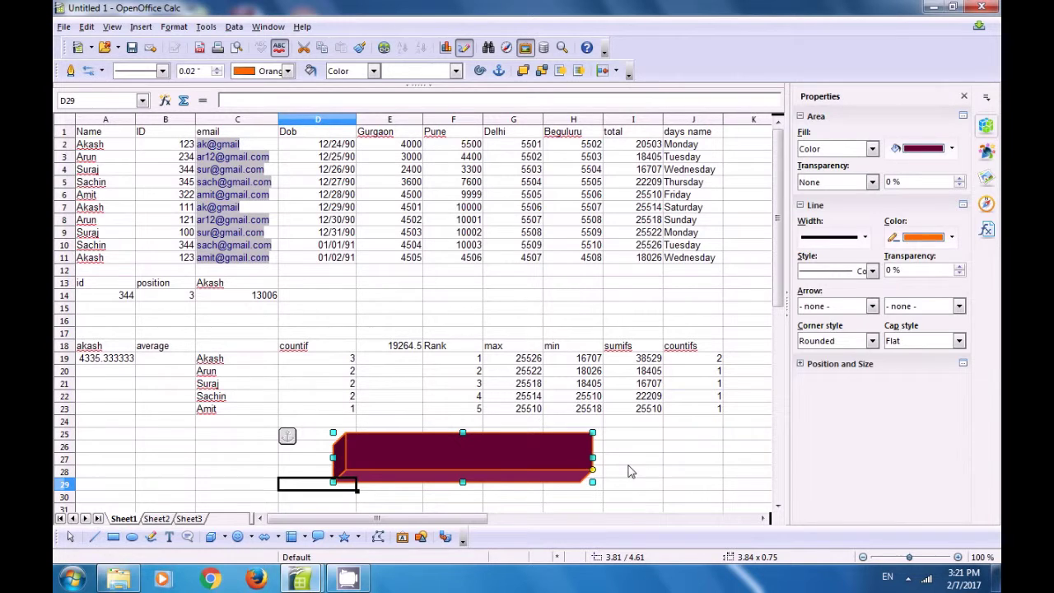
left_click(631, 461)
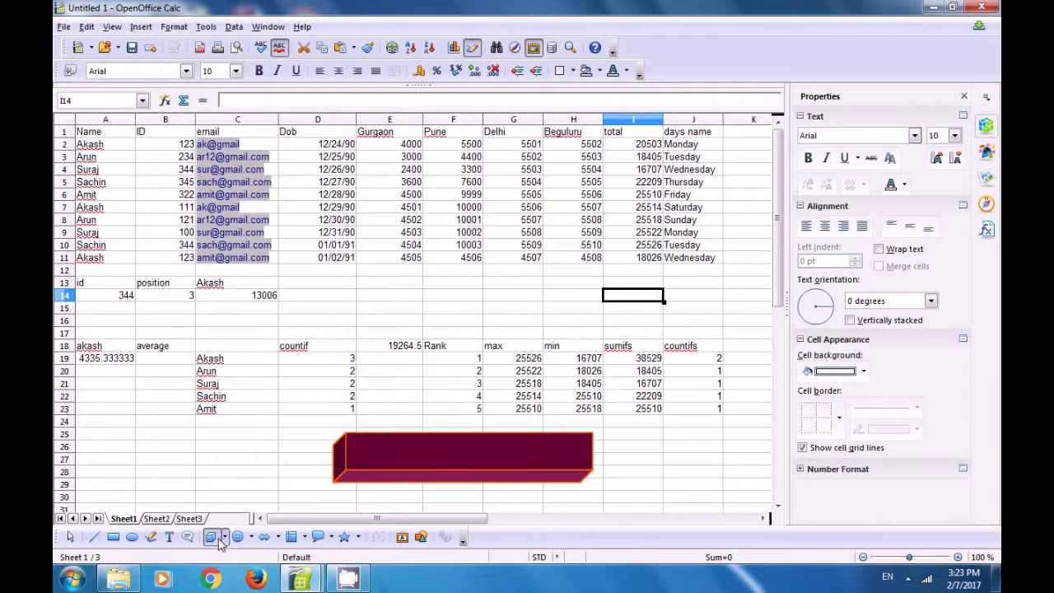
Draw a second cube about 1.16 by 0.72 inches in column C across rows 25 to 29 and fill it with Magenta
left_click(212, 540)
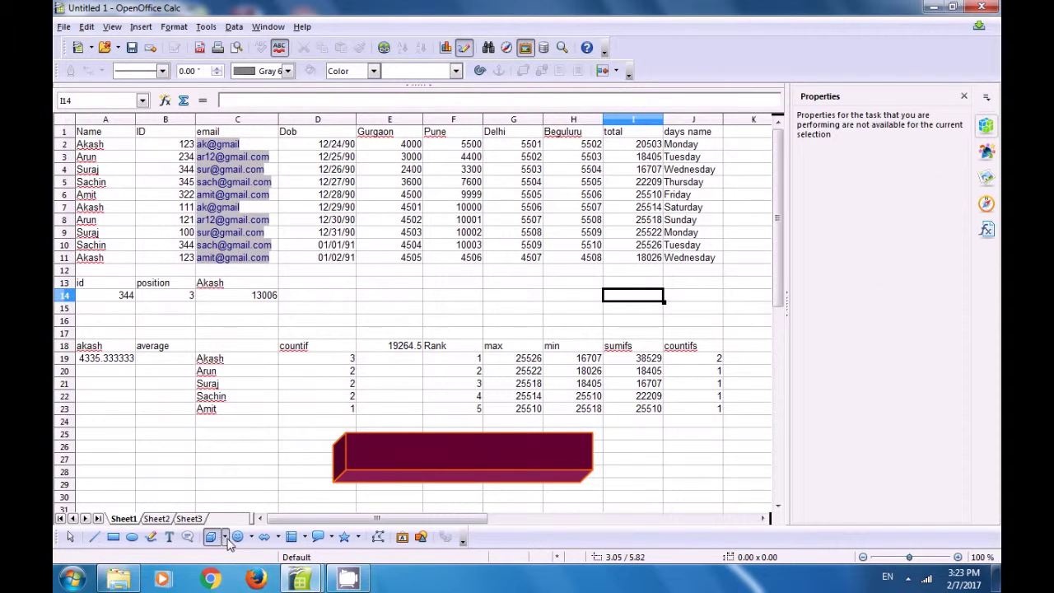
mouse_move(196, 439)
left_mouse_down()
mouse_move(268, 471)
mouse_move(274, 485)
left_mouse_up()
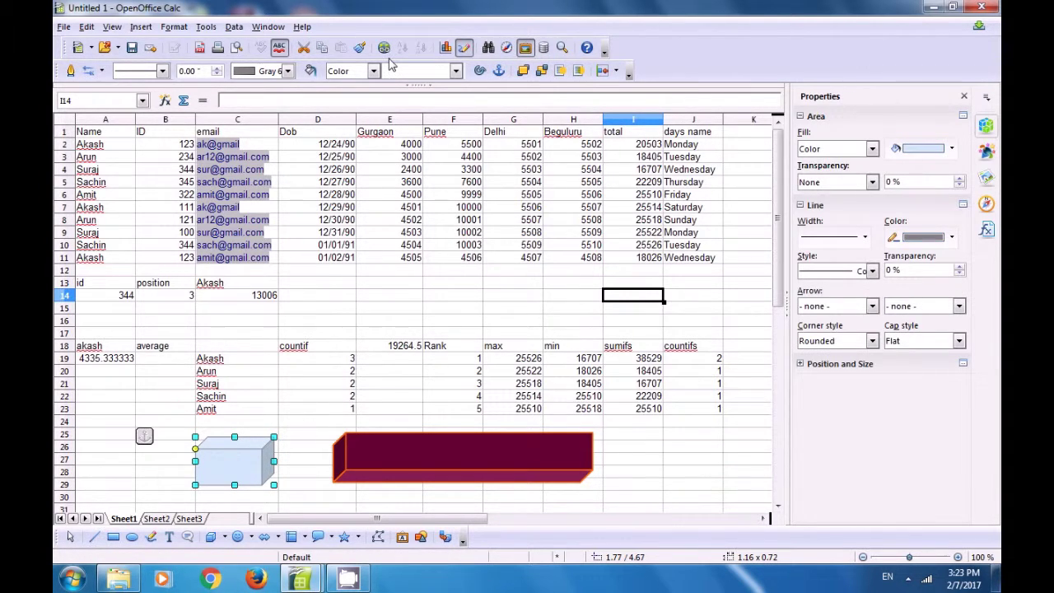
left_click(456, 71)
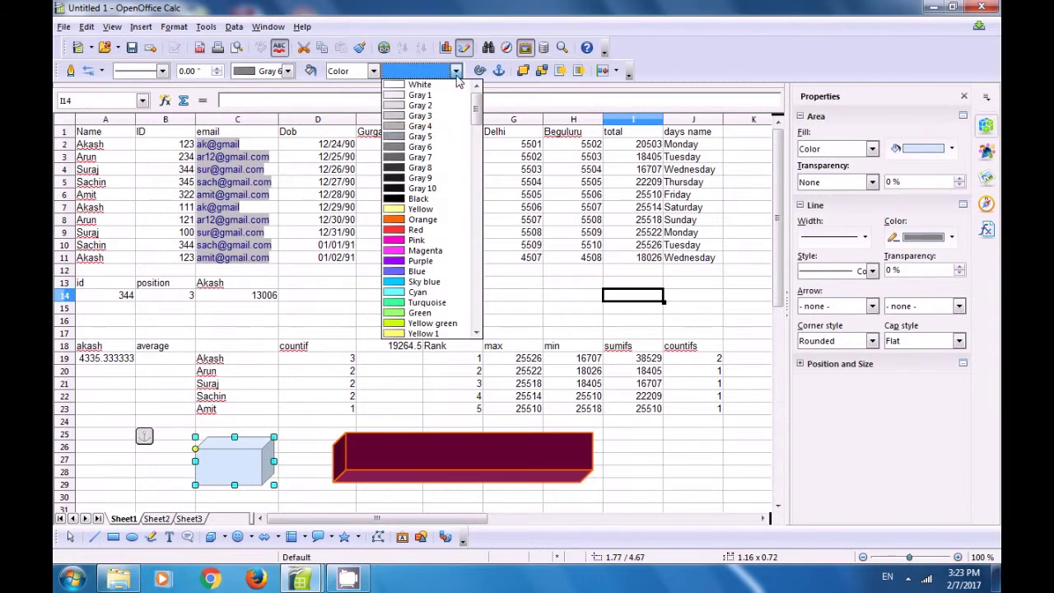
left_click(448, 254)
Change the small cube's fill color to Blue 2 and deselect it
left_click(455, 73)
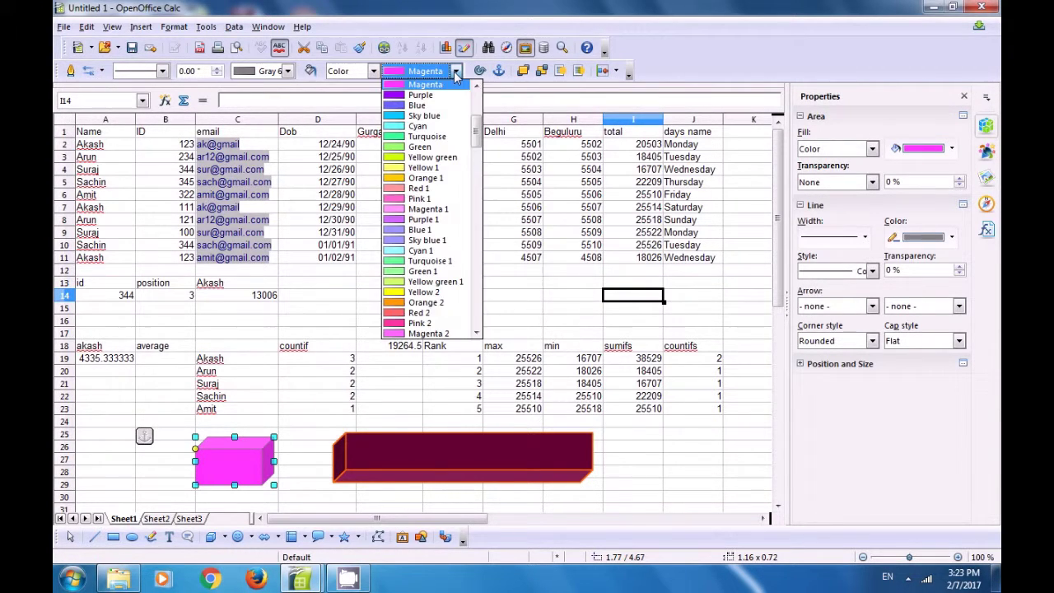
scroll(441, 322, "down", 3)
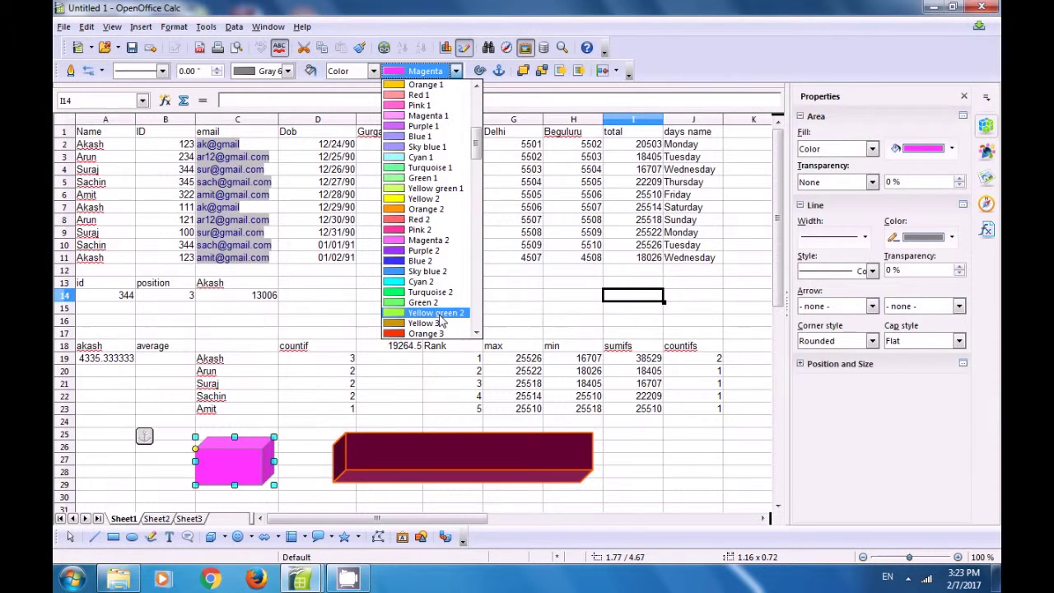
left_click(421, 261)
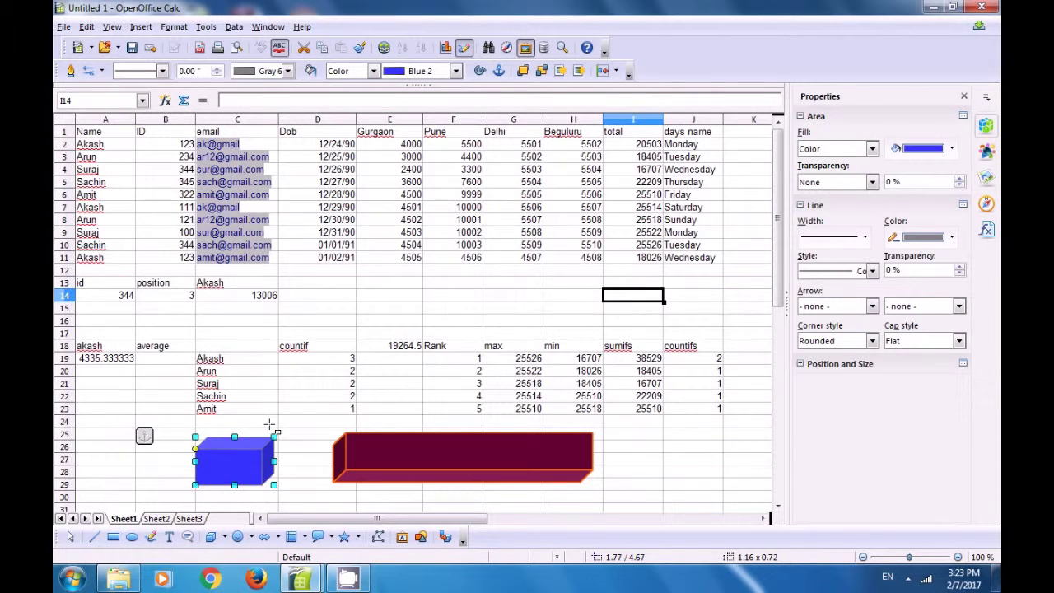
left_click(297, 417)
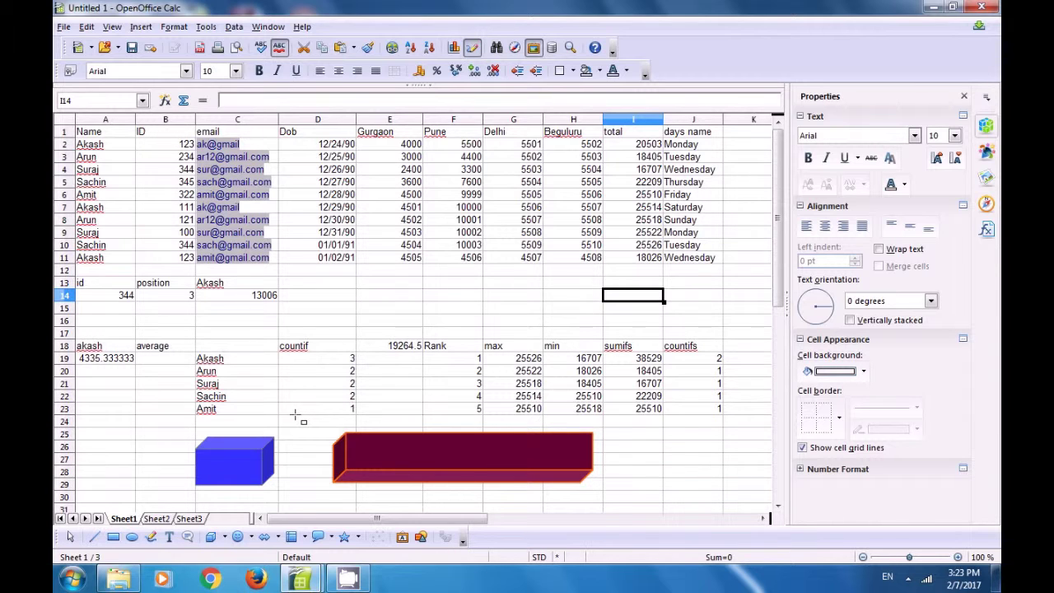
Group the small blue cube and the long cube, and check that they select as one object
left_click(262, 465)
left_click(392, 466, "shift")
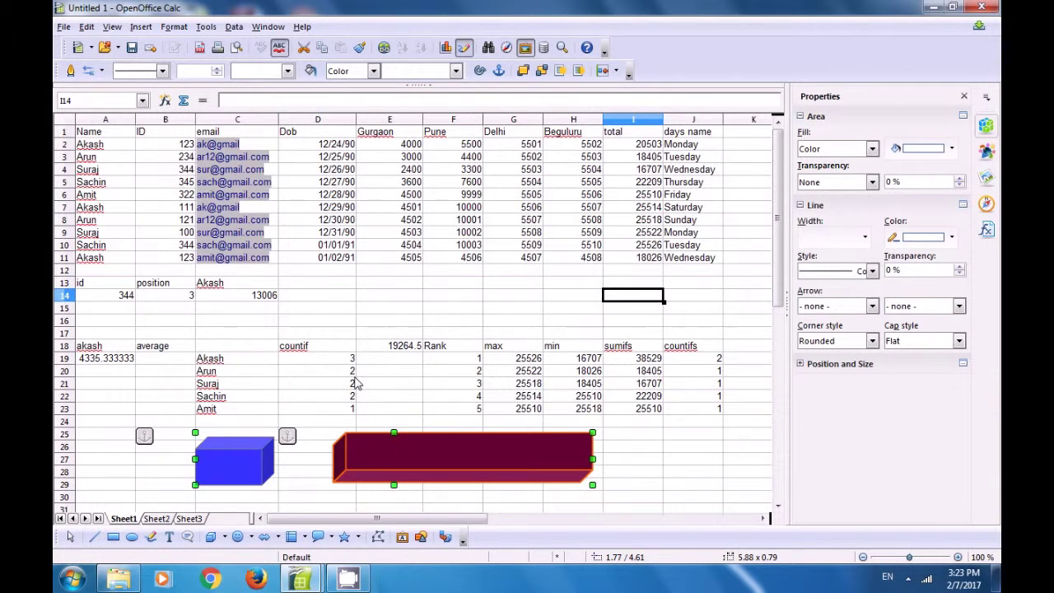
left_click(176, 27)
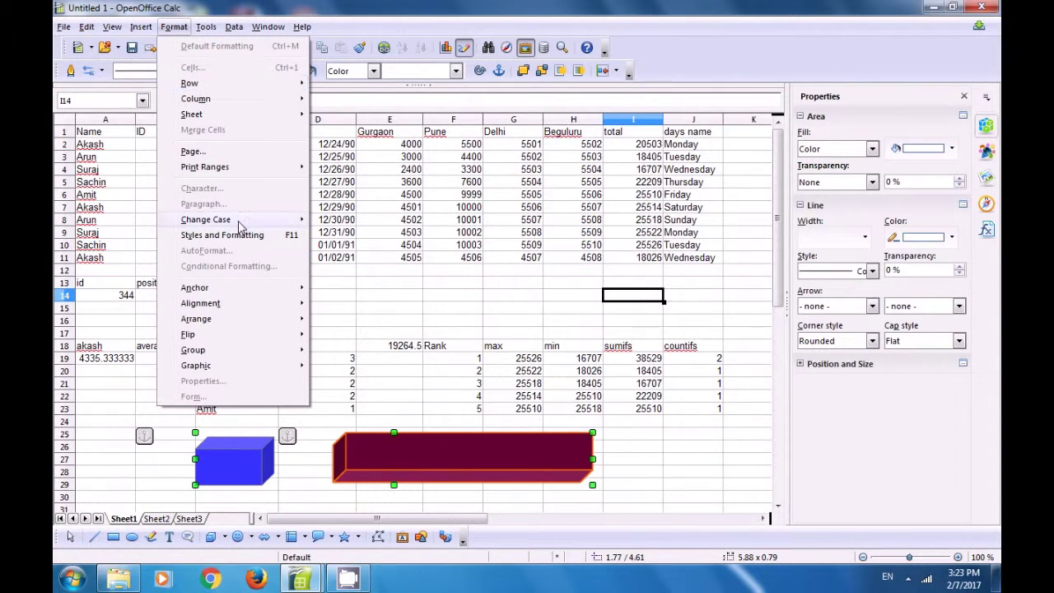
mouse_move(256, 357)
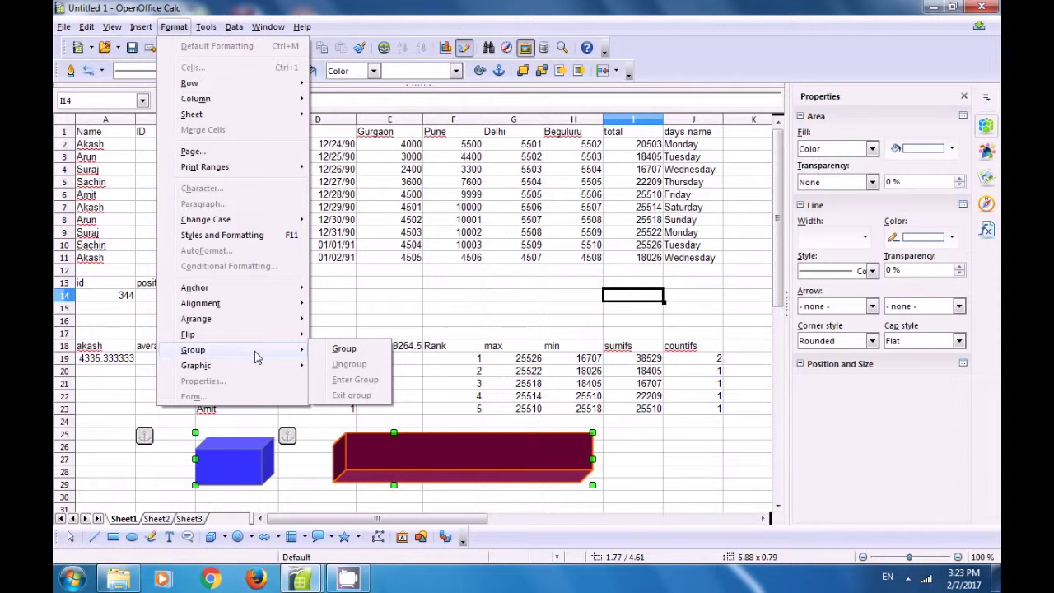
left_click(344, 348)
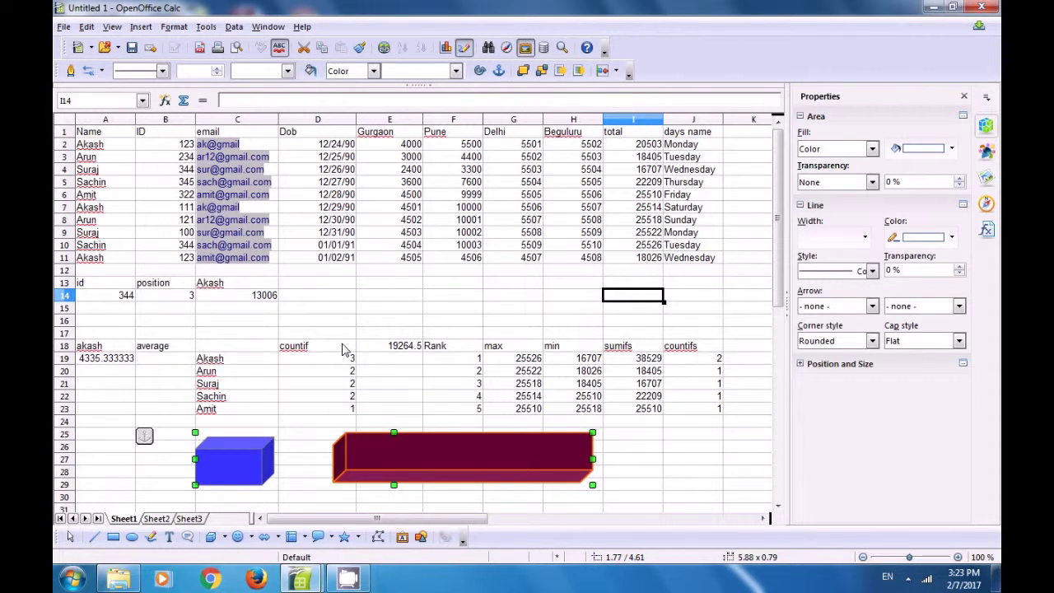
left_click(657, 462)
left_click(558, 473)
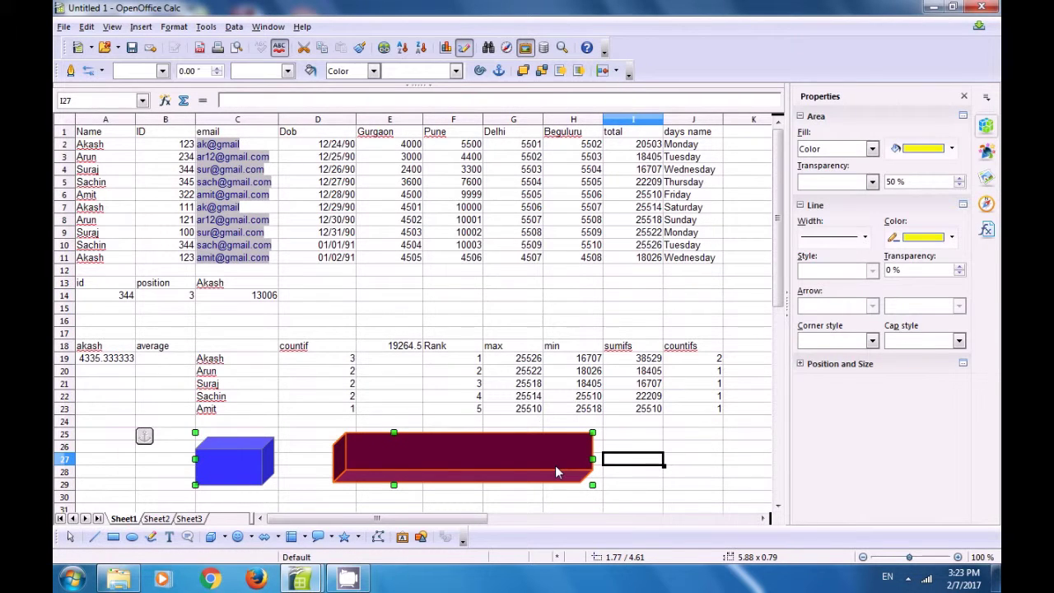
left_click(308, 412)
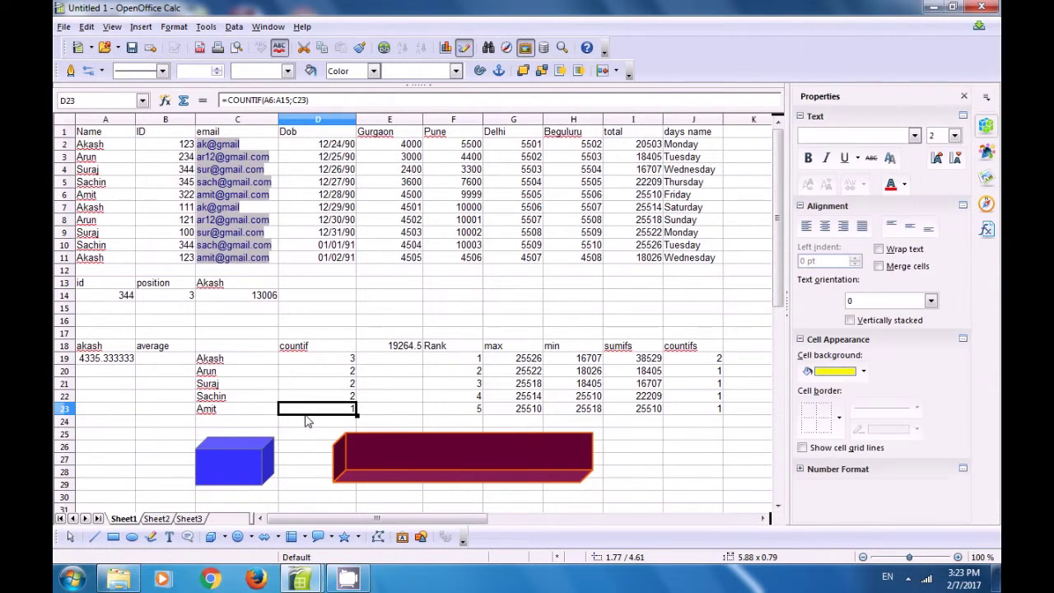
Move the grouped cubes slightly right and down, to position about 2.17 / 4.71 inches
left_click(237, 458)
left_click_drag(464, 466, 492, 473)
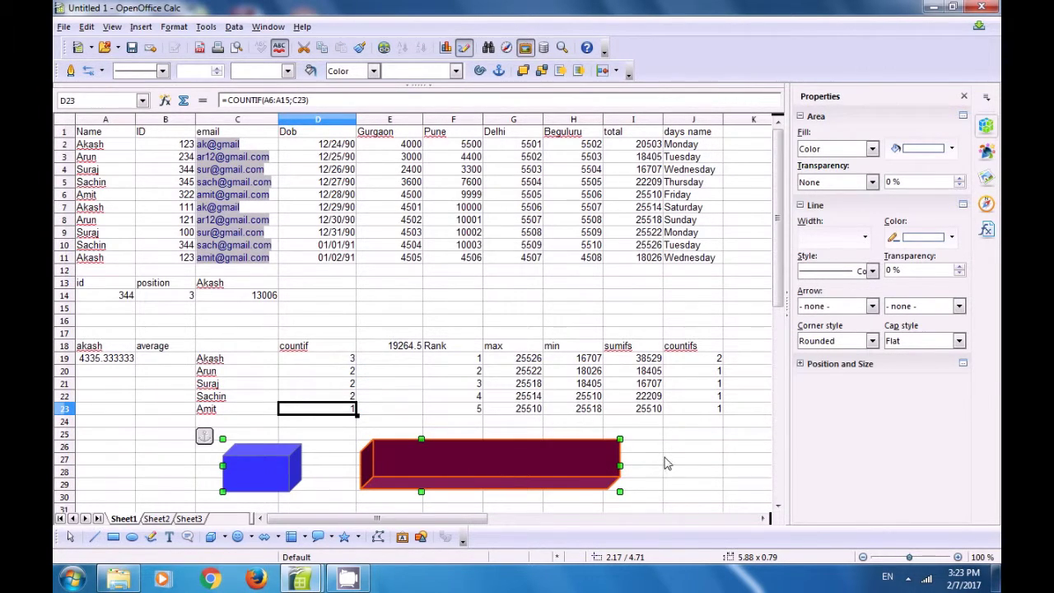
left_click(666, 459)
Fill both grouped cubes with Sky blue and deselect the group
left_click(250, 464)
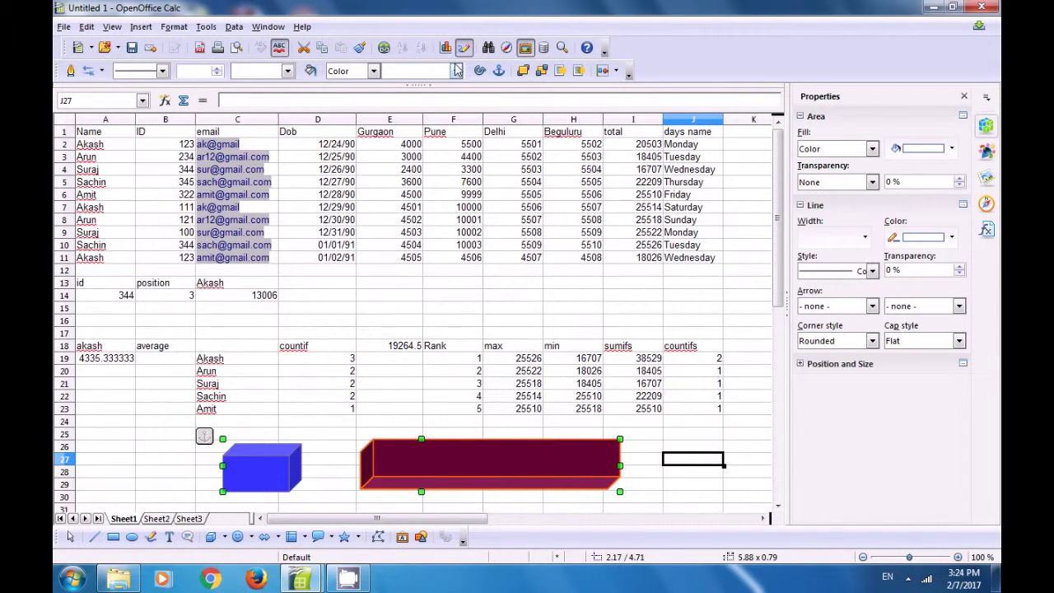
left_click(457, 70)
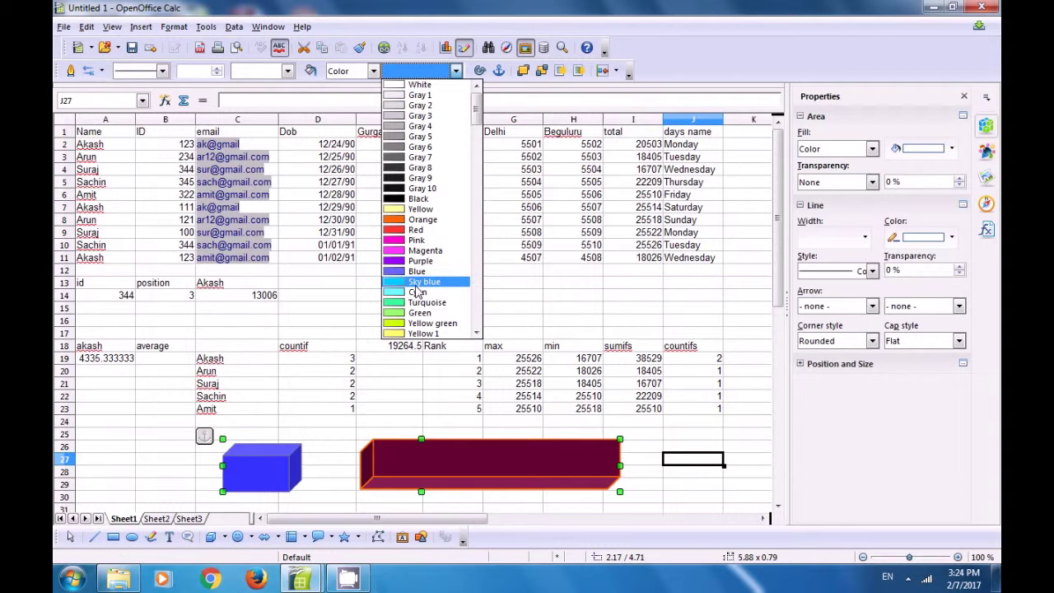
left_click(416, 284)
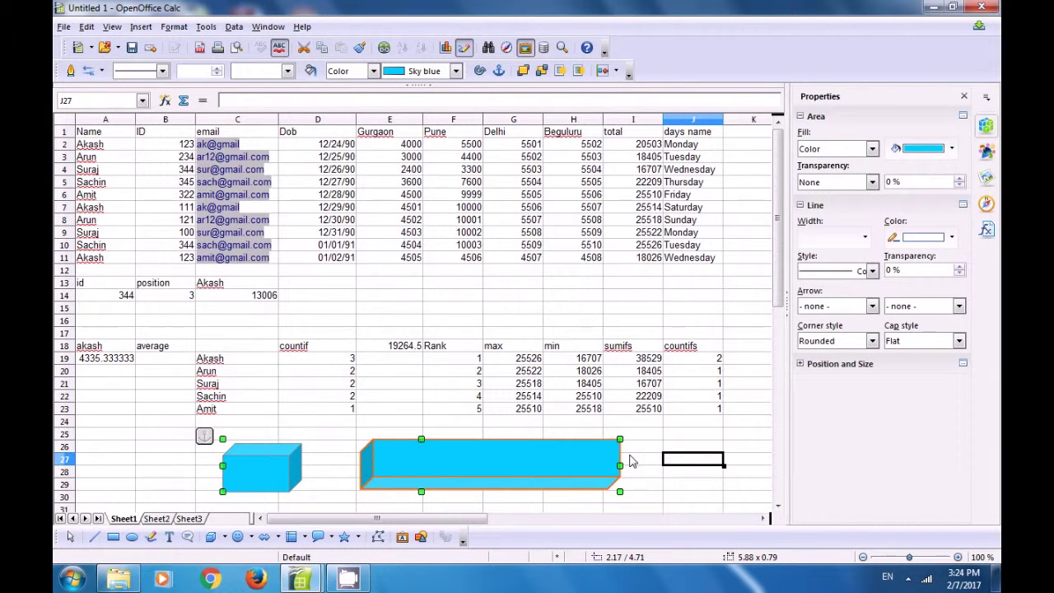
left_click(644, 477)
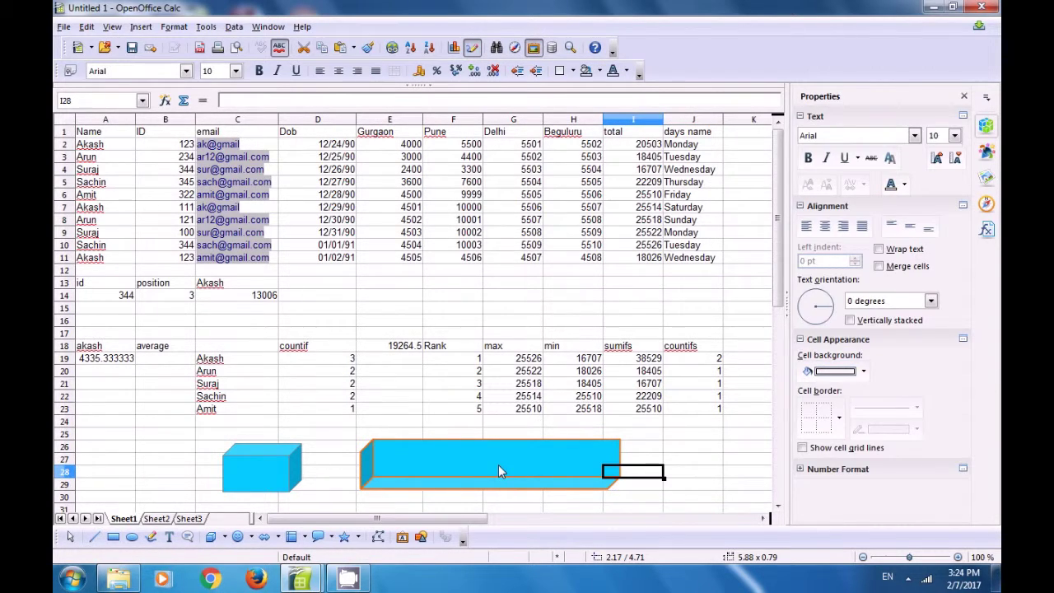
Ungroup the two sky-blue cubes and check that the long cube and the small cube select separately
left_click(482, 470)
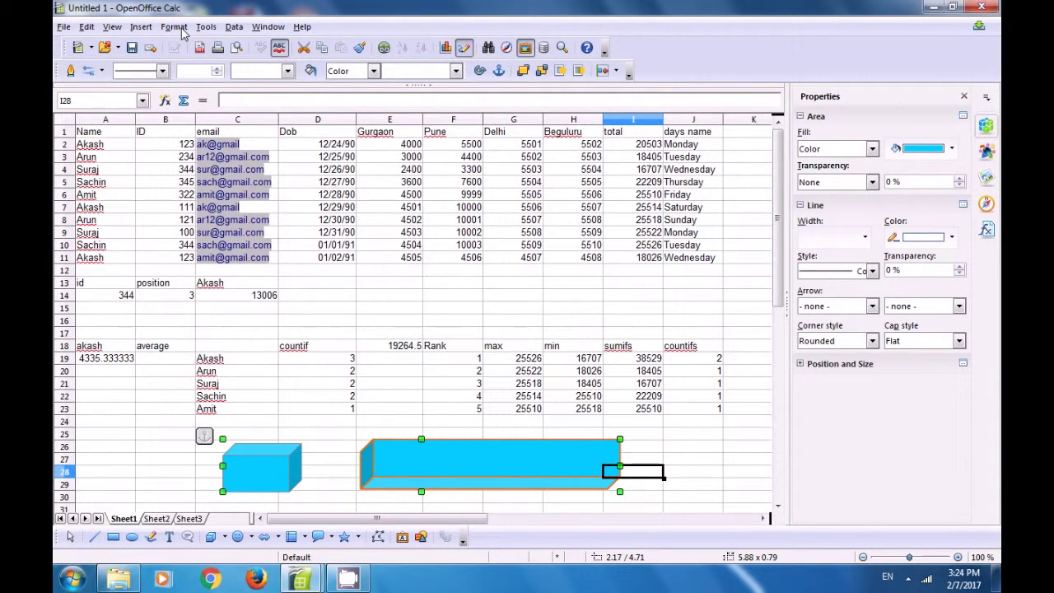
left_click(175, 27)
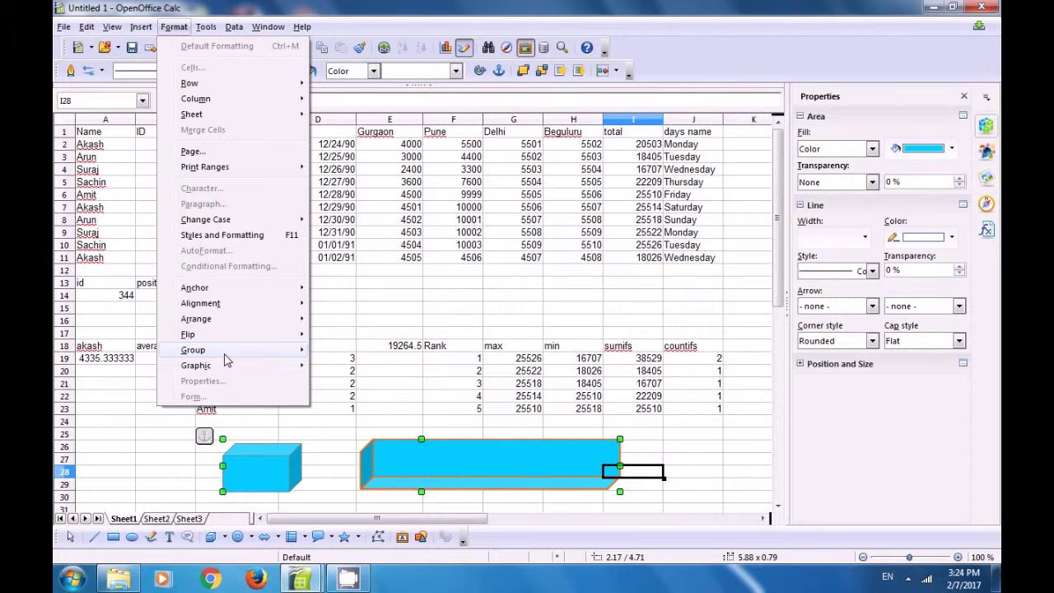
mouse_move(226, 360)
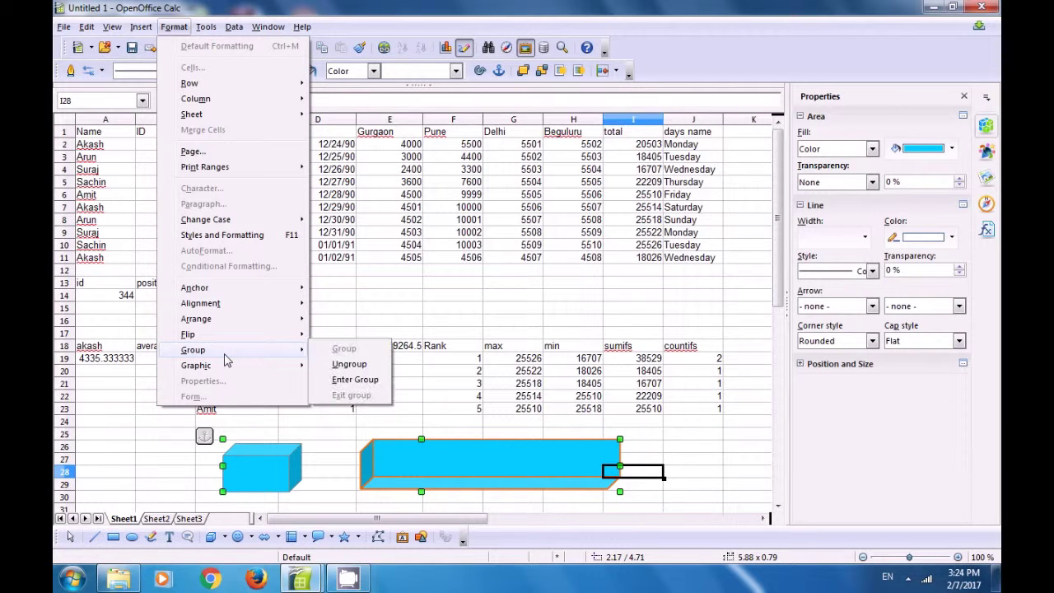
left_click(357, 366)
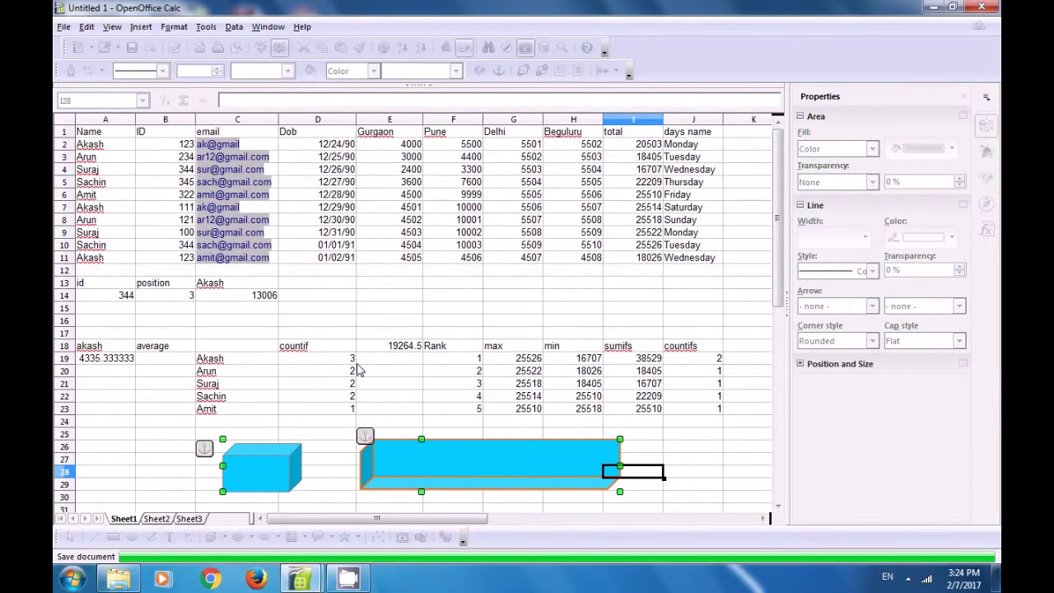
left_click(695, 436)
left_click(552, 469)
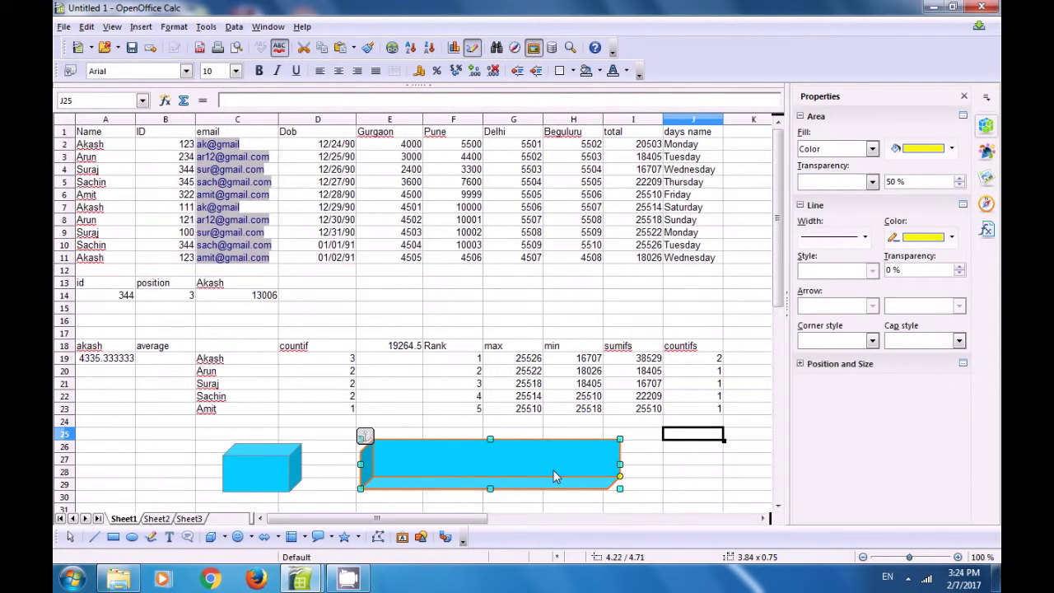
left_click(280, 474)
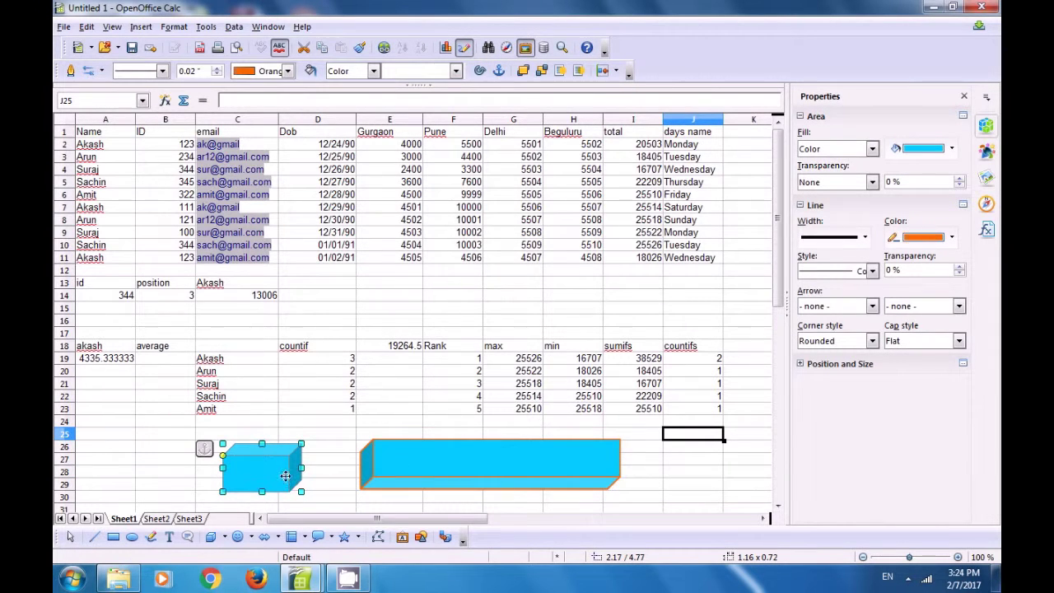
left_click(461, 465)
left_click(661, 462)
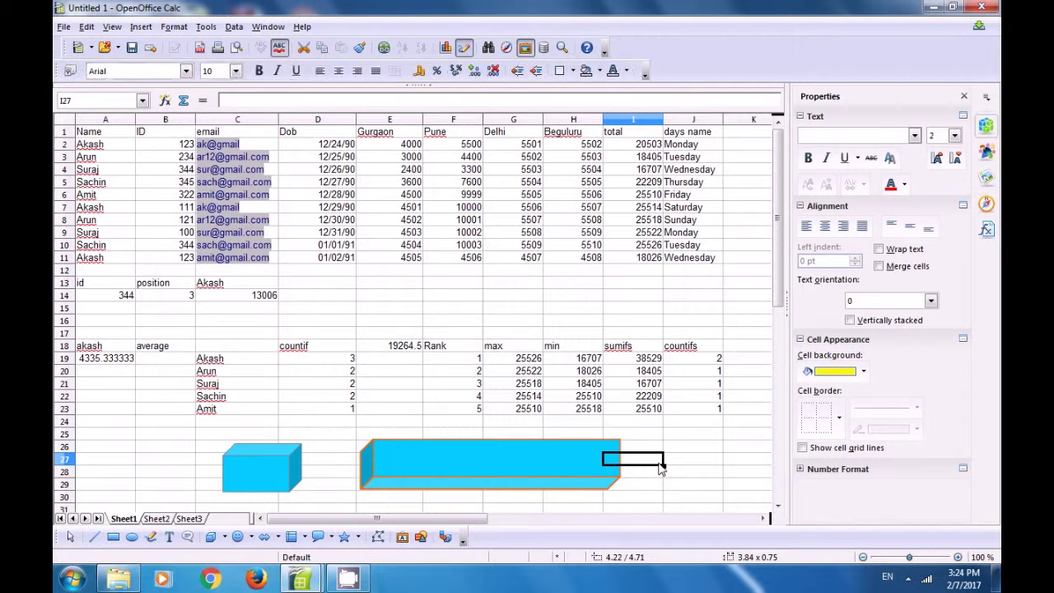
left_click(713, 449)
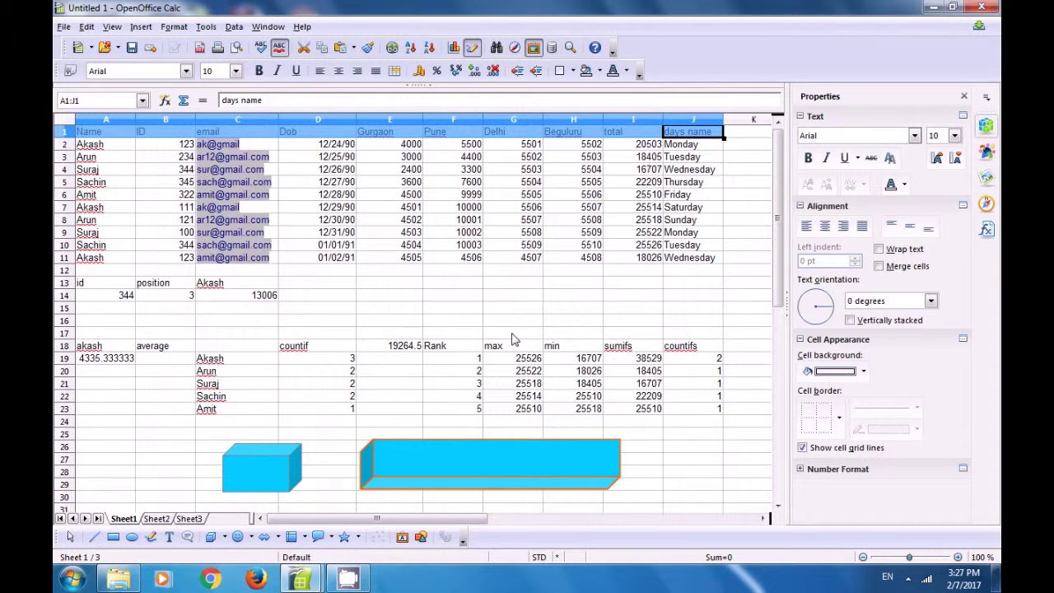
Make the header row A1:J1 bold, italic and underlined
left_click(259, 71)
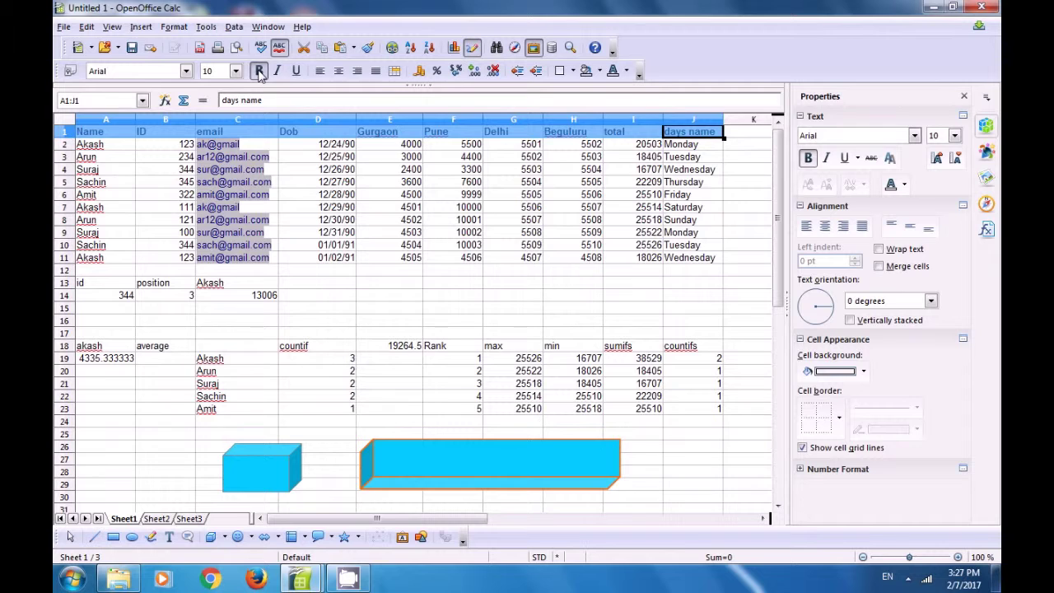
left_click(279, 72)
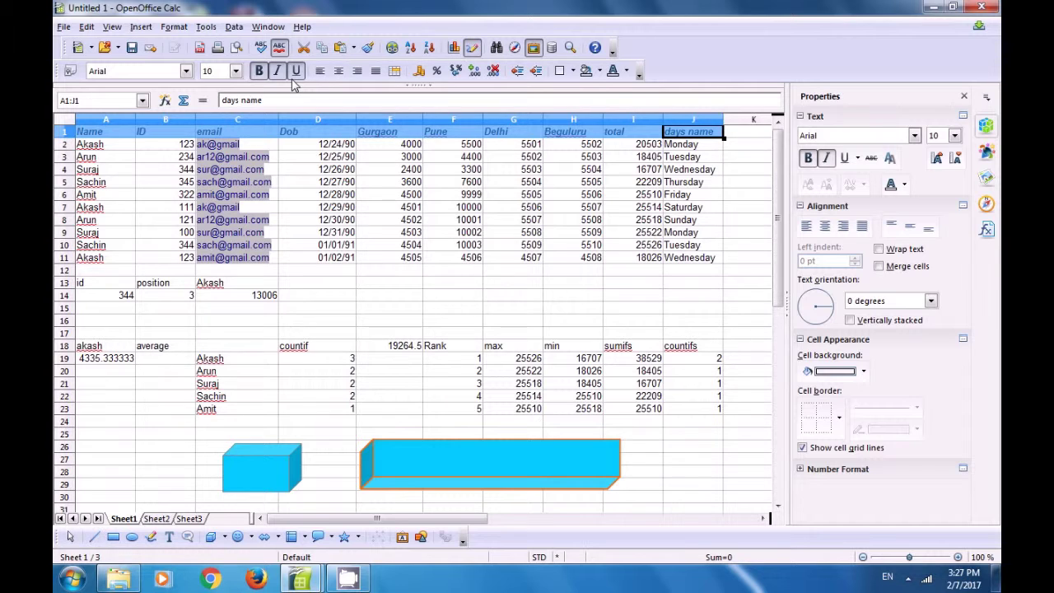
left_click(299, 72)
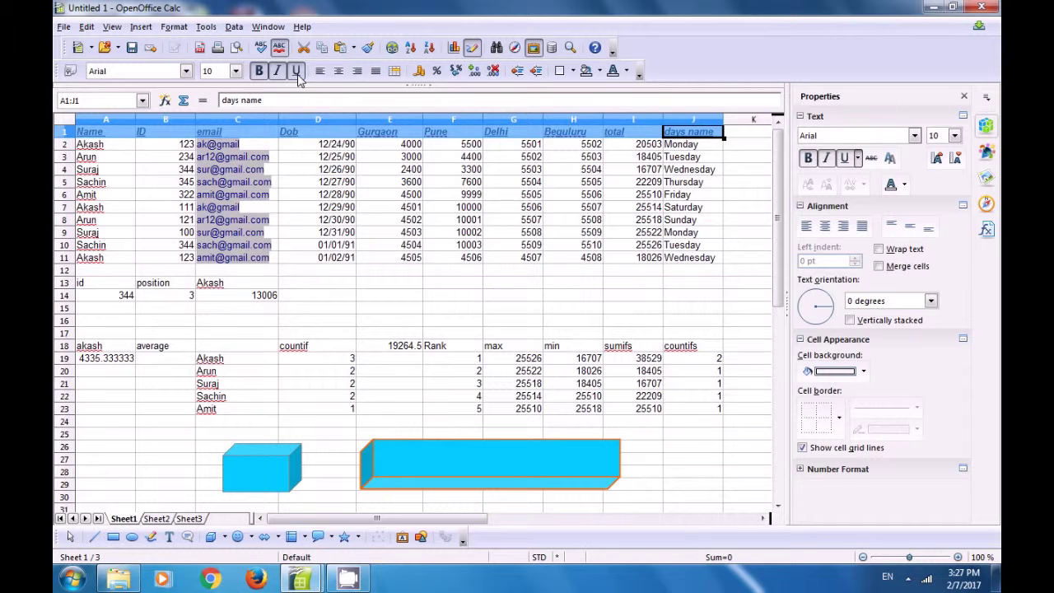
left_click(221, 311)
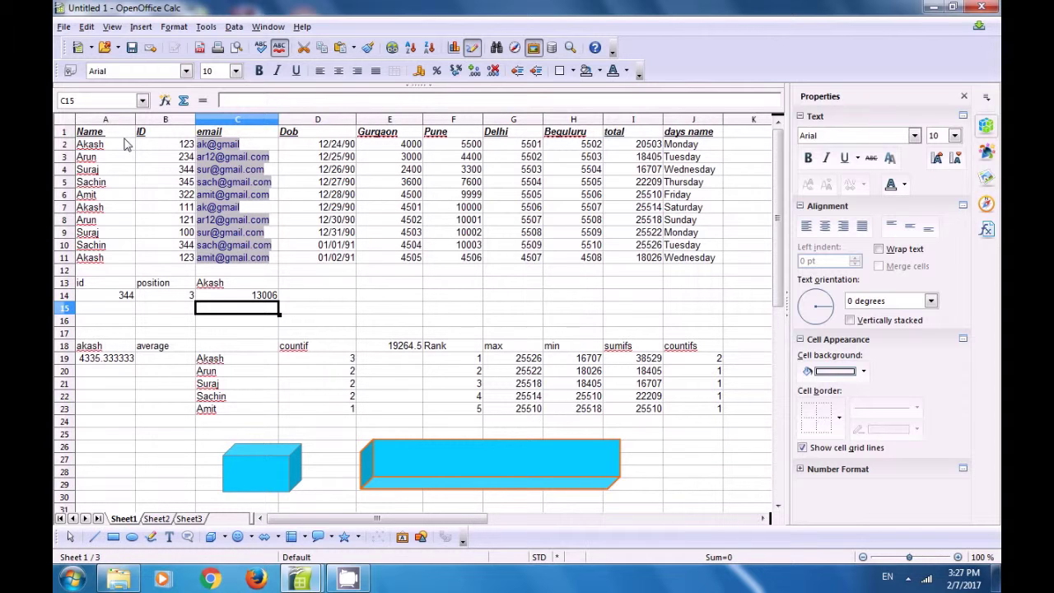
Center the headings in A1:J1 horizontally and deselect the header row
left_click_drag(106, 132, 696, 132)
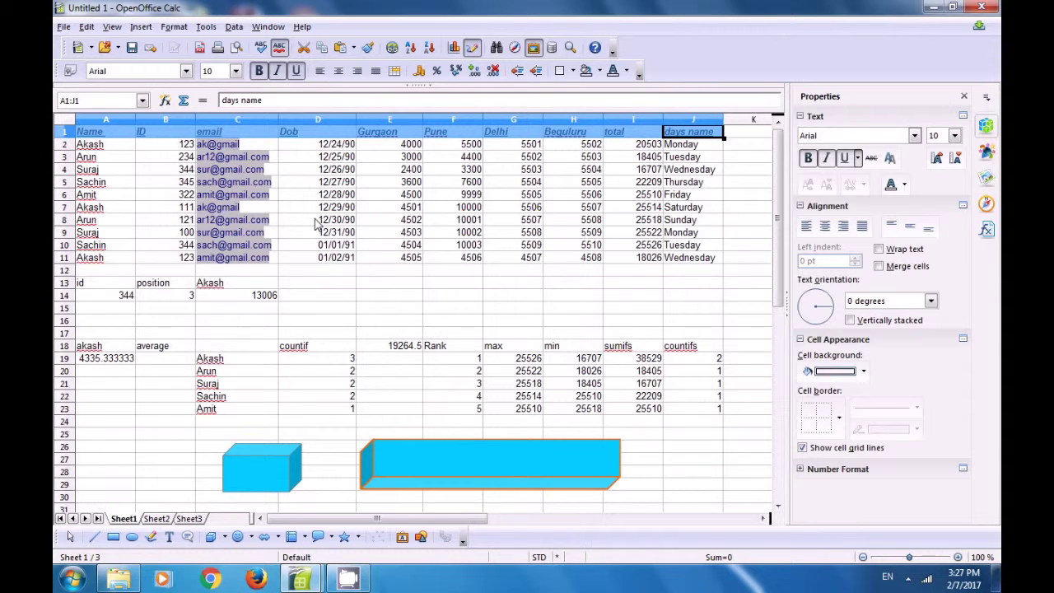
left_click(175, 27)
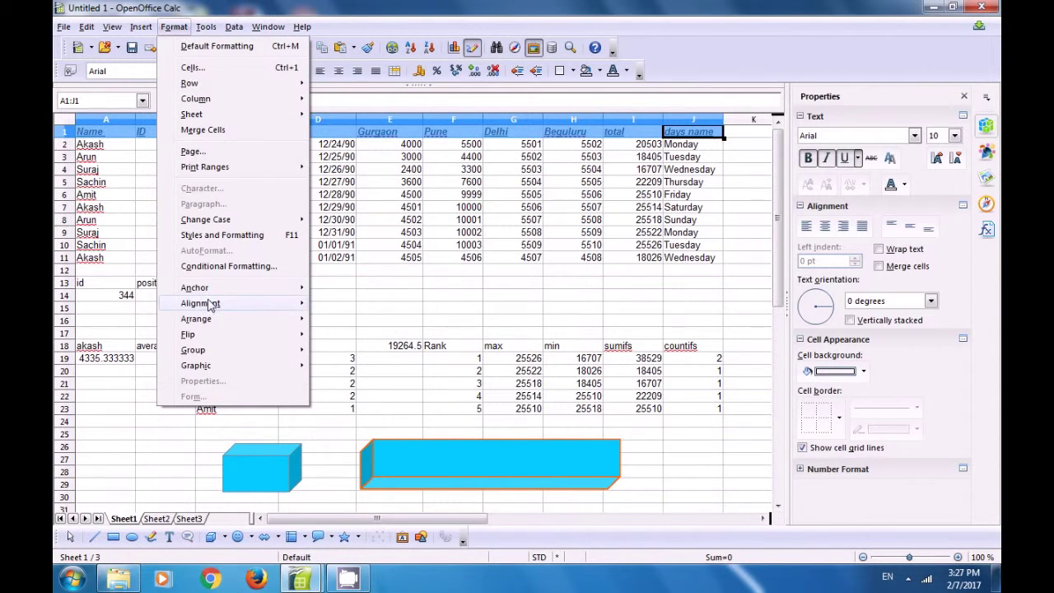
mouse_move(213, 305)
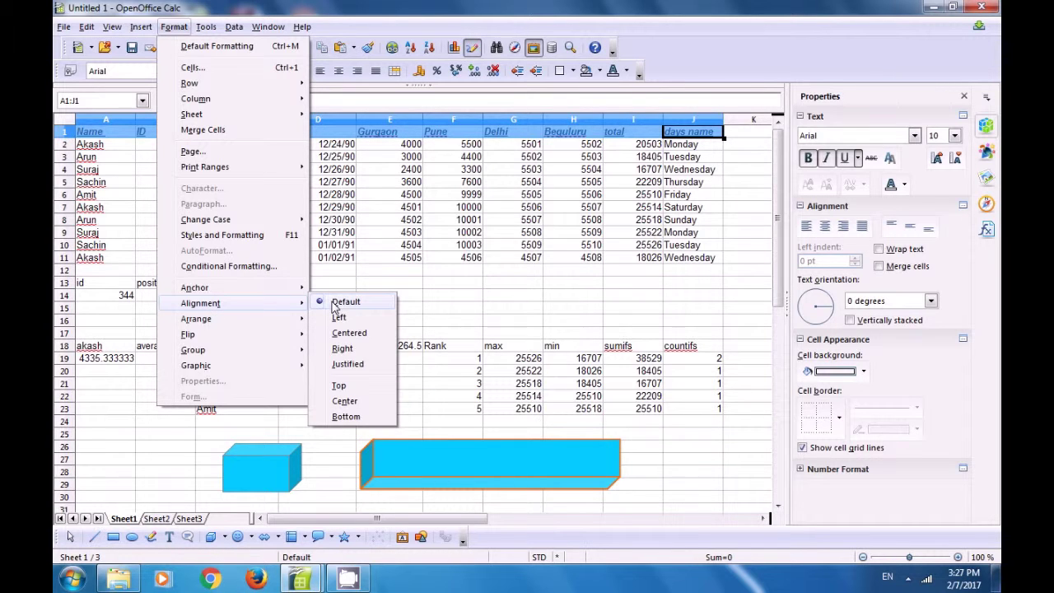
left_click(346, 334)
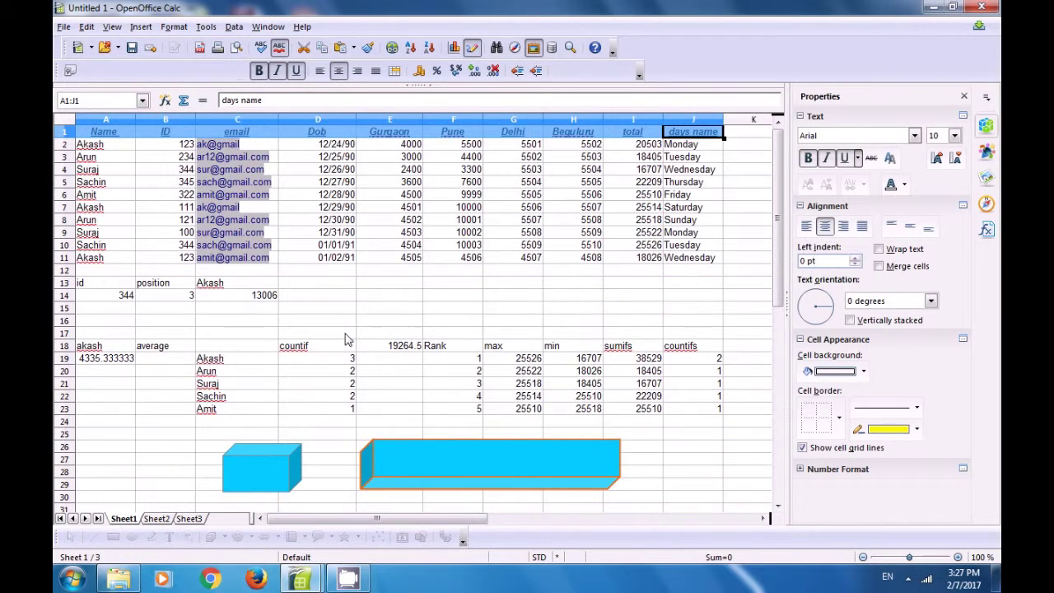
left_click(393, 285)
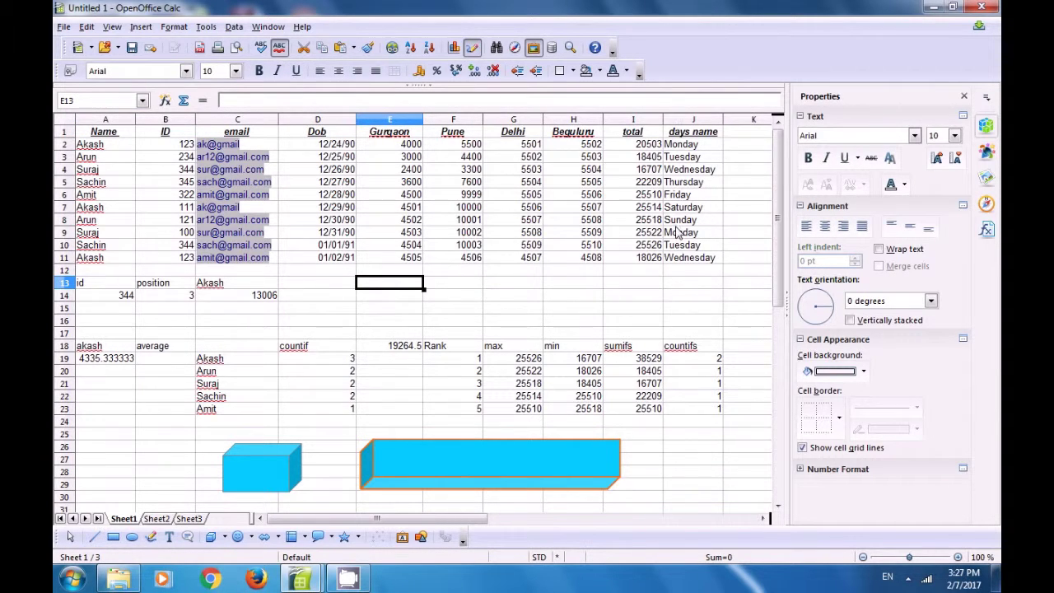
left_click(504, 287)
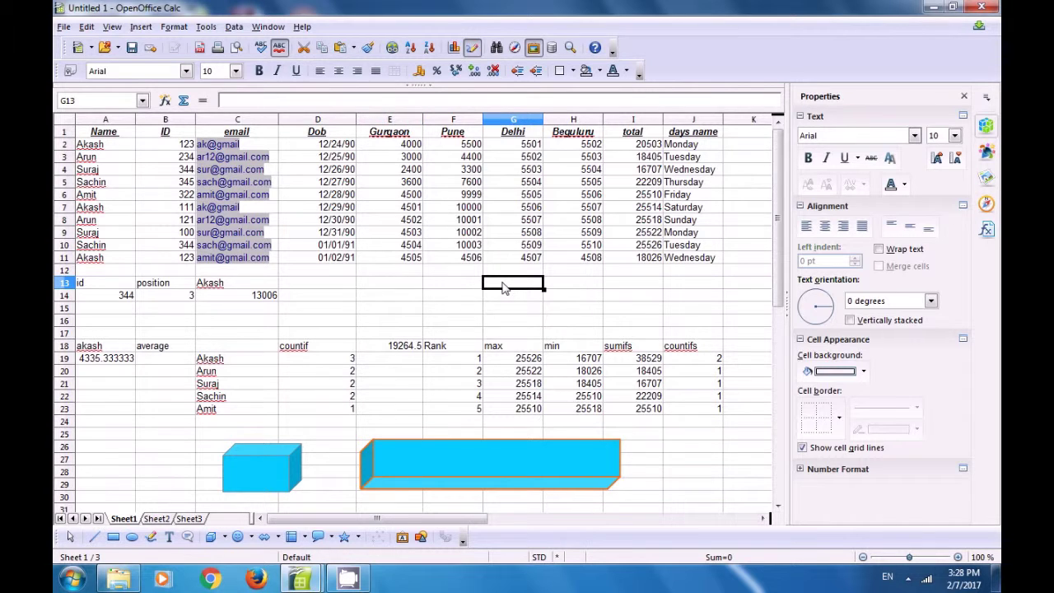
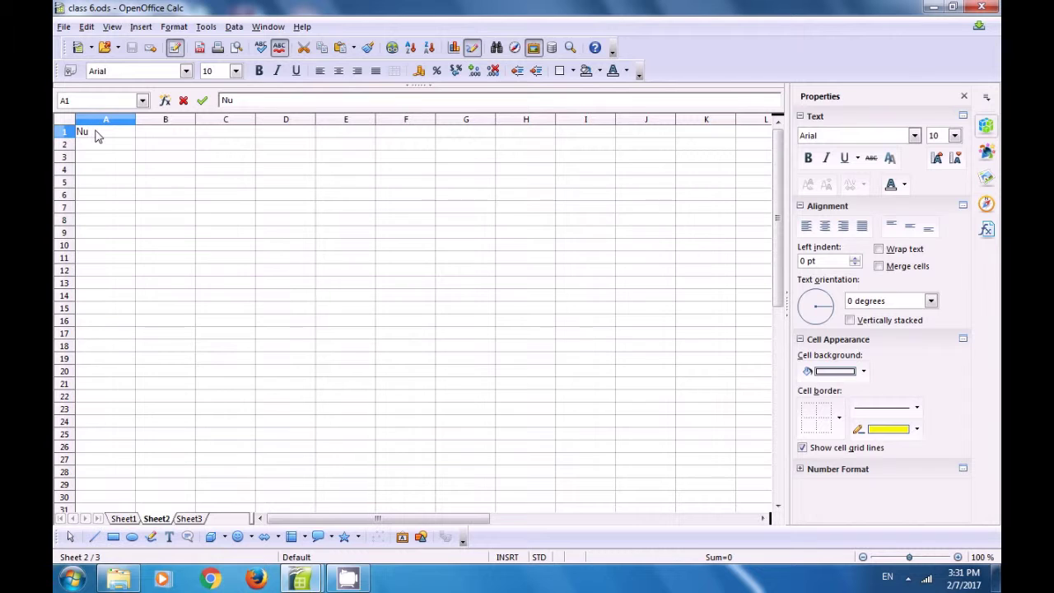
Enter the headings Numbers in A1 and even in B1 on Sheet2
type("mber")
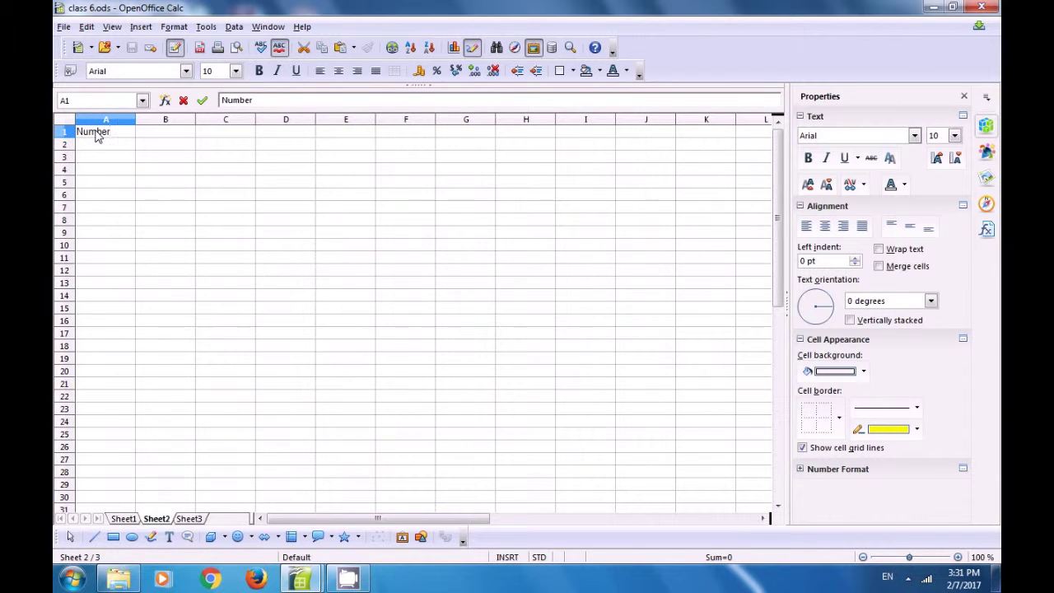
type("s")
key("Tab")
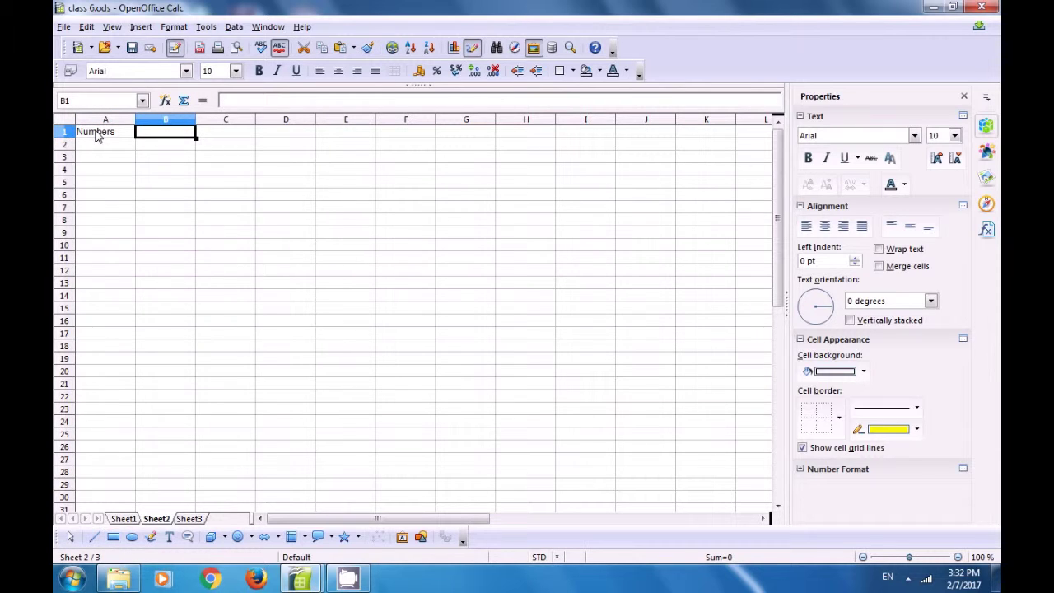
type("even")
key("Return")
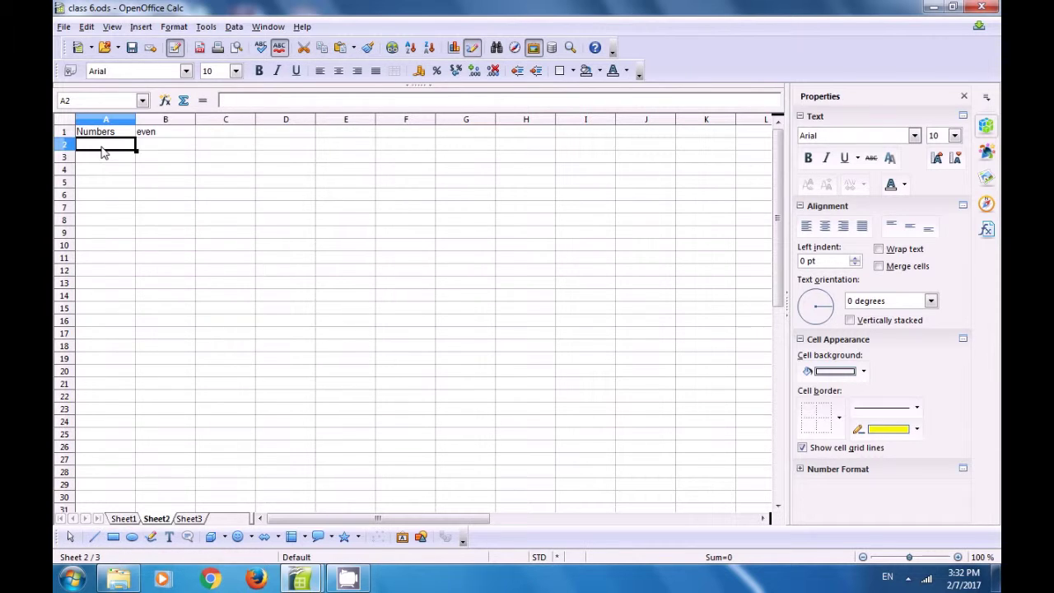
Fill the Numbers column from A2 to A6 with 1220, 2233, 20000, 32329 and 33231
type("122")
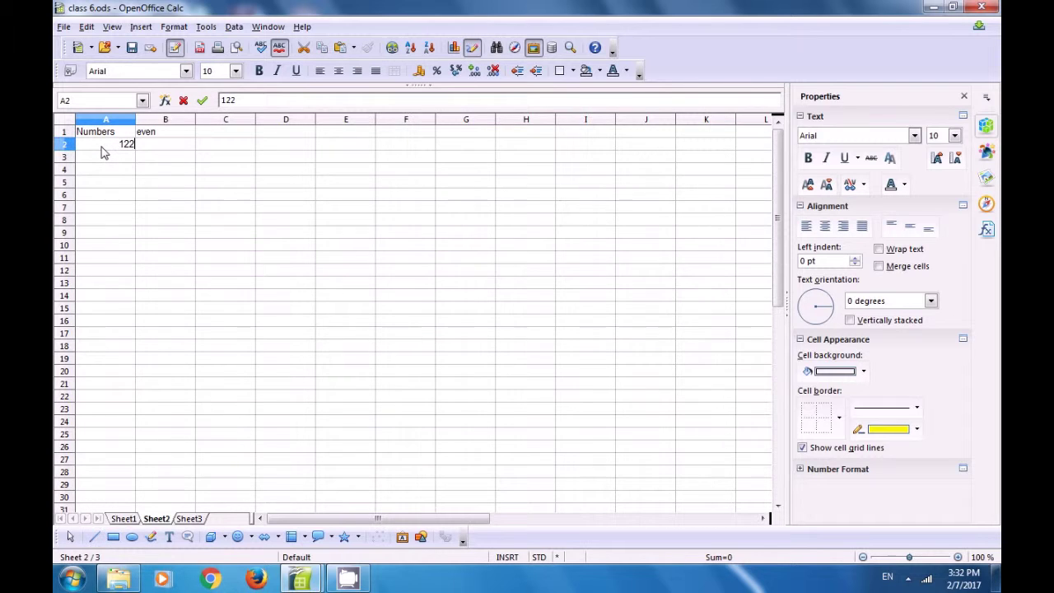
type("0")
key("Return")
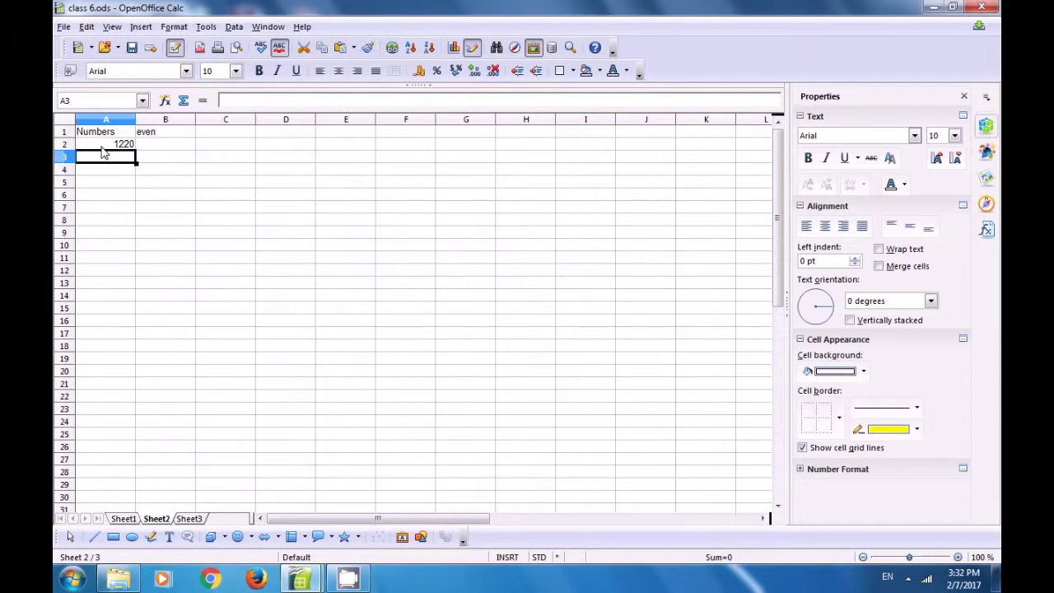
type("2233")
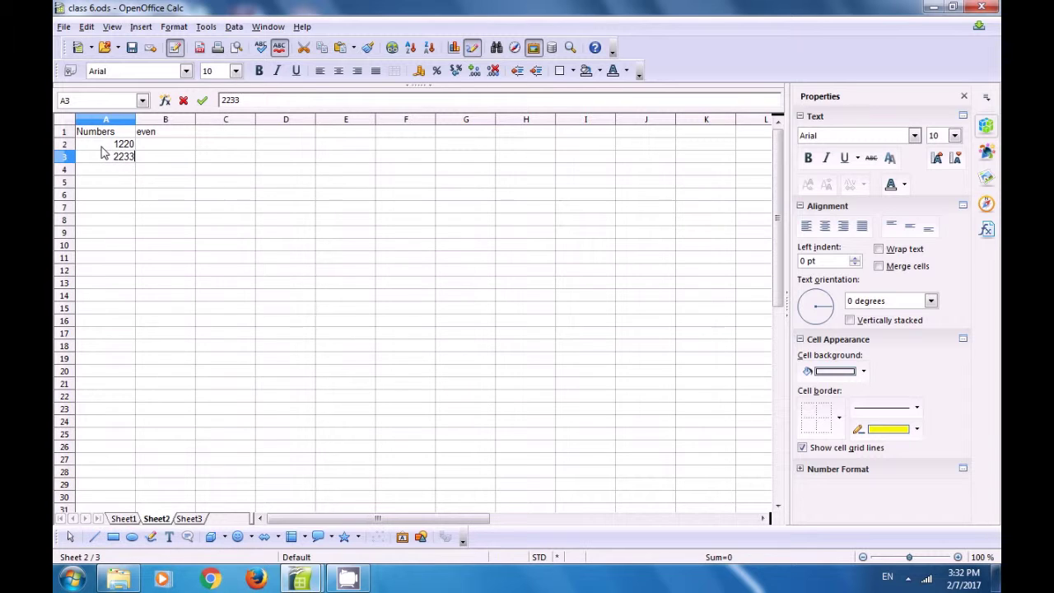
key("Return")
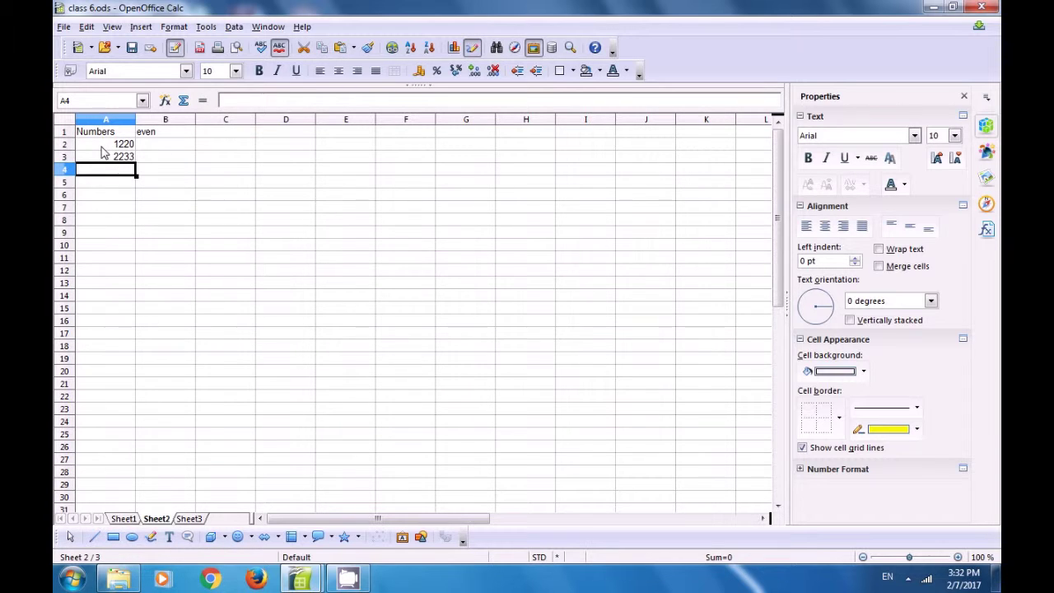
type("200")
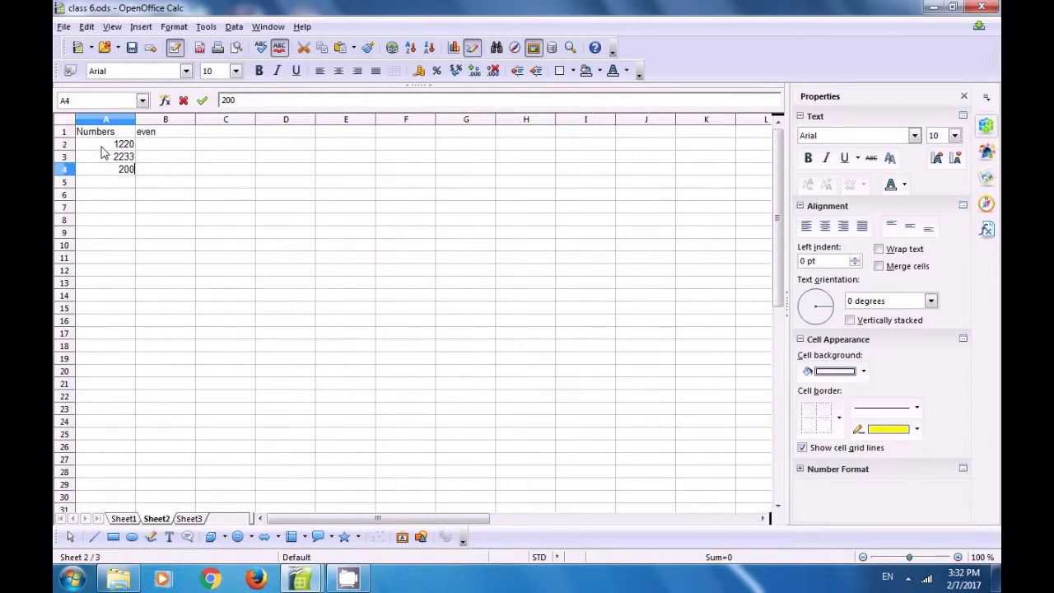
type("00")
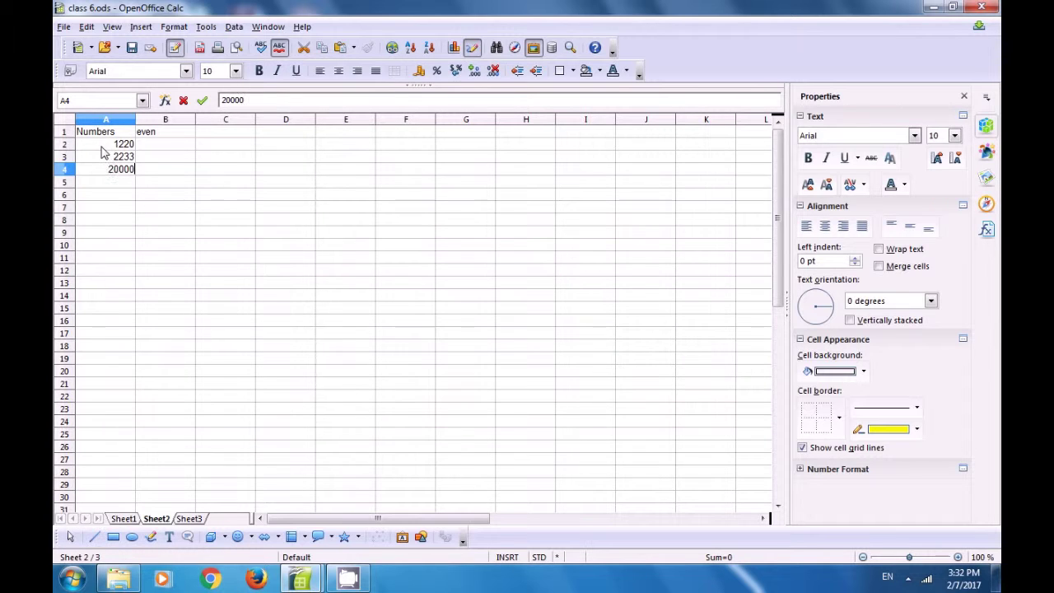
key("Return")
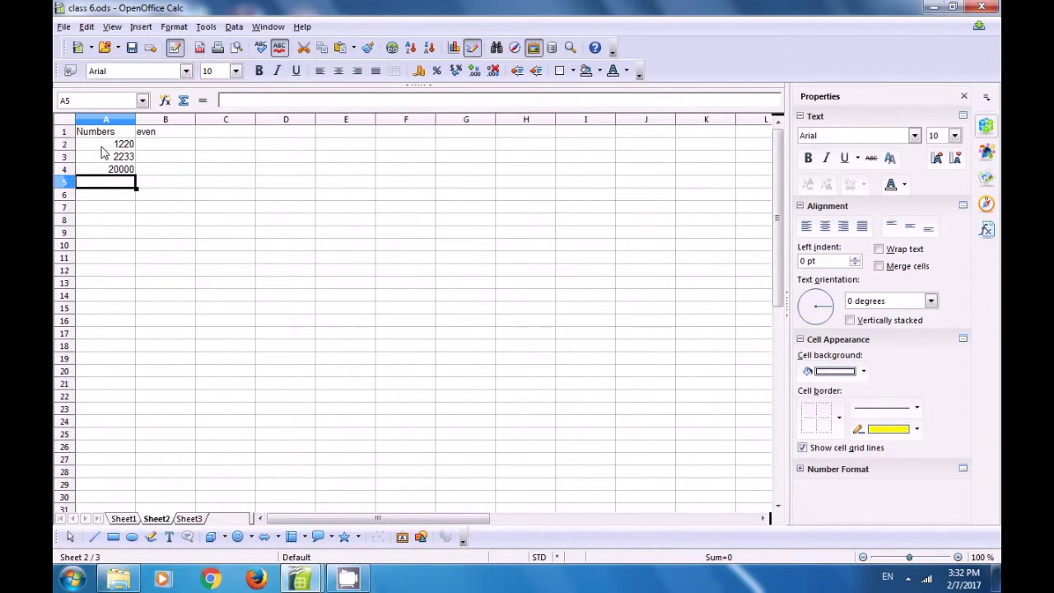
type("32")
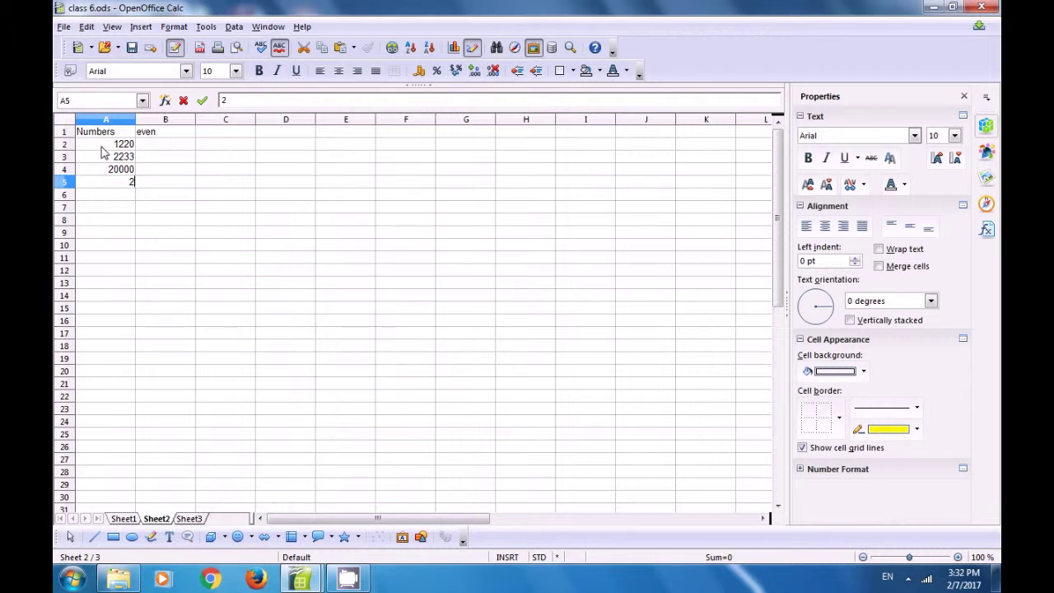
type("2")
key("BackSpace")
type("32329")
key("Return")
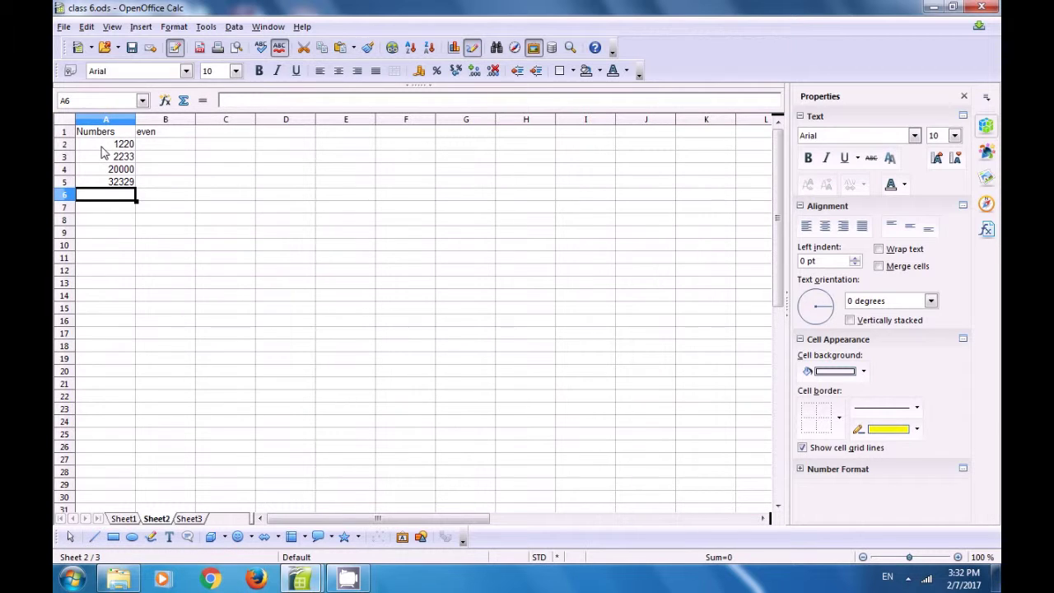
type("33231")
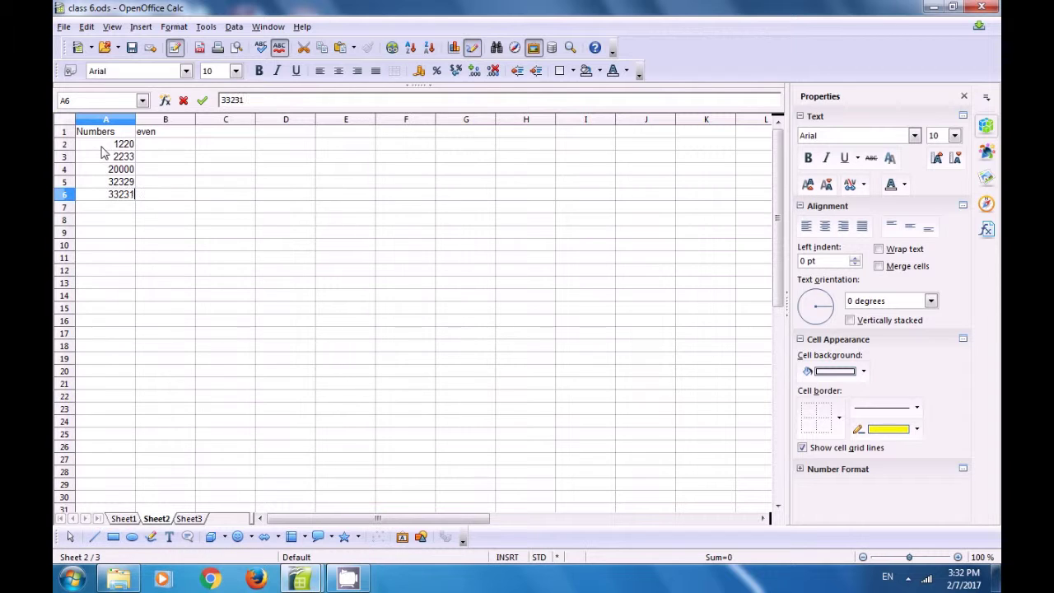
Enter the formula =ISEVEN(A2) in B2 to test whether the first number is even
left_click(169, 145)
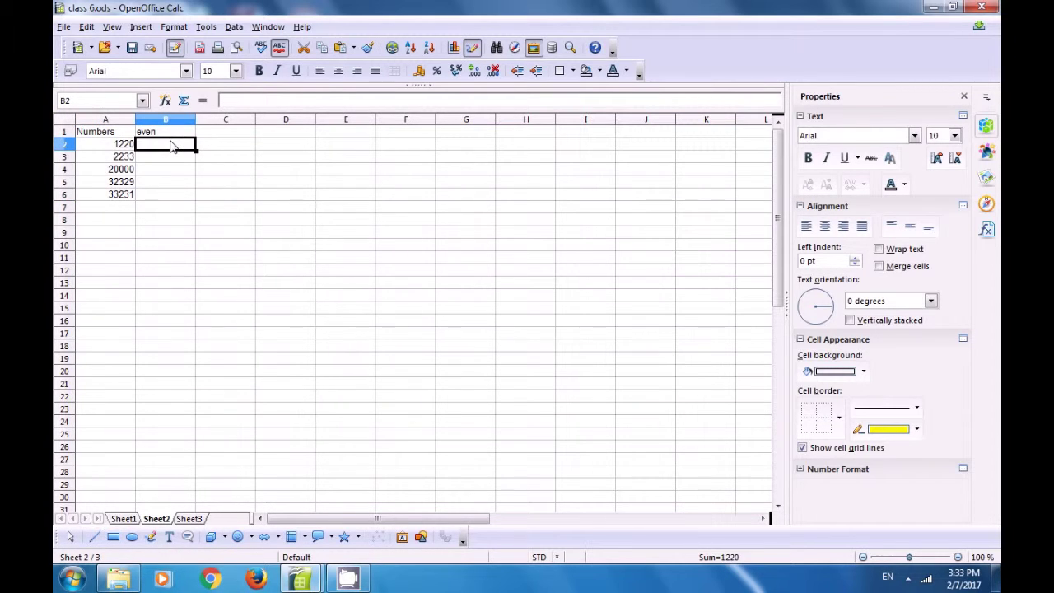
type("=isev")
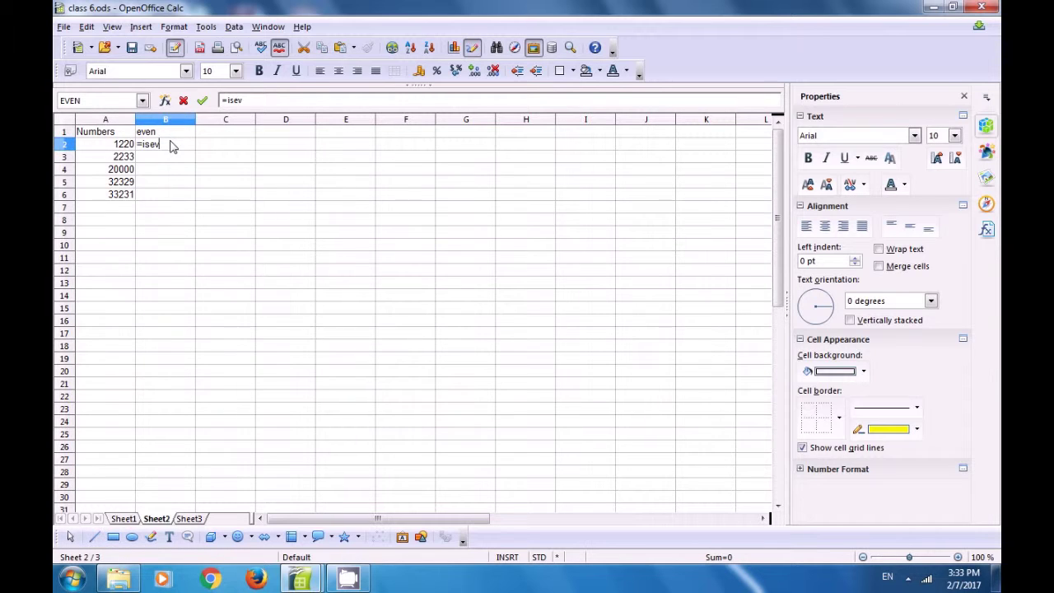
type("en(")
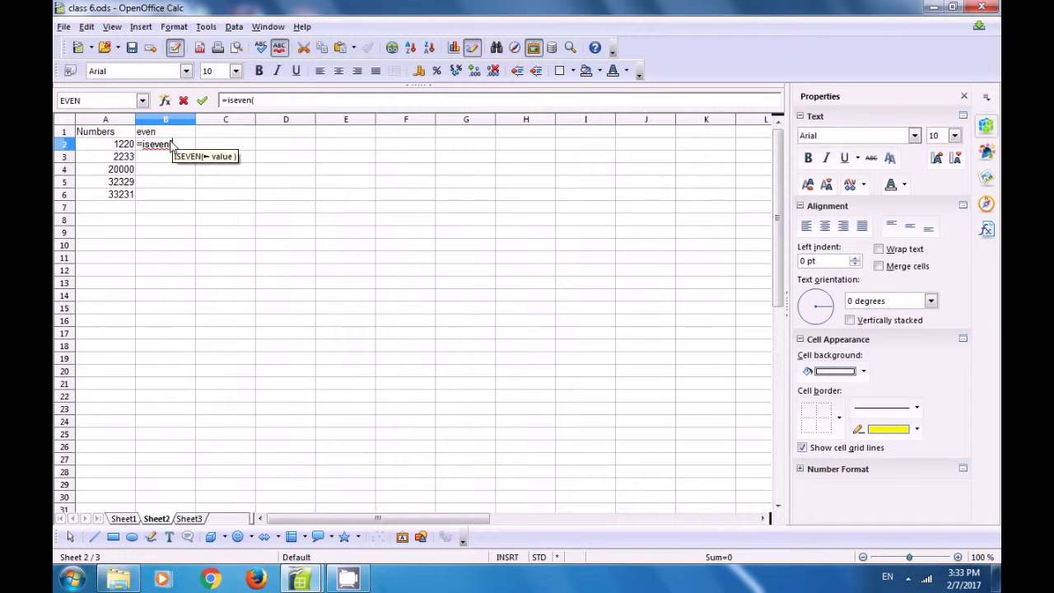
left_click(116, 146)
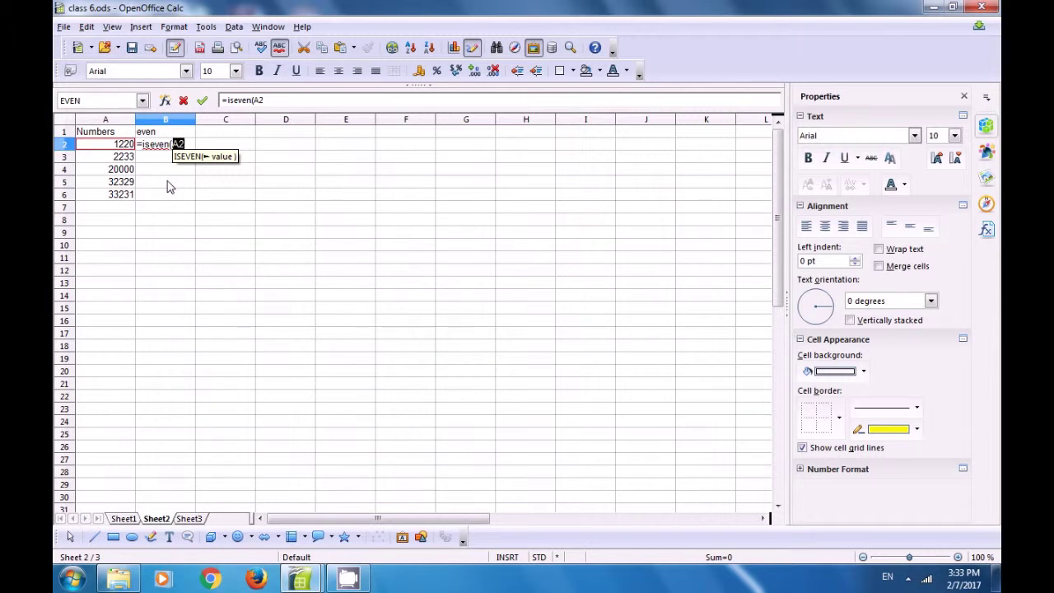
type(")")
key("Return")
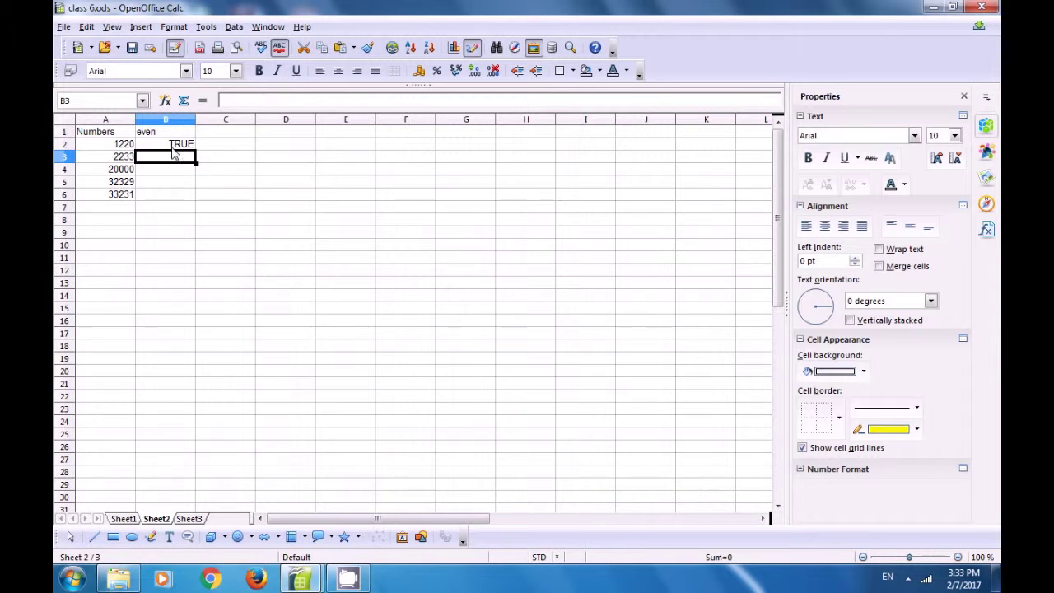
Copy the ISEVEN formula from B2 down through B6 and deselect the filled range
left_click(175, 146)
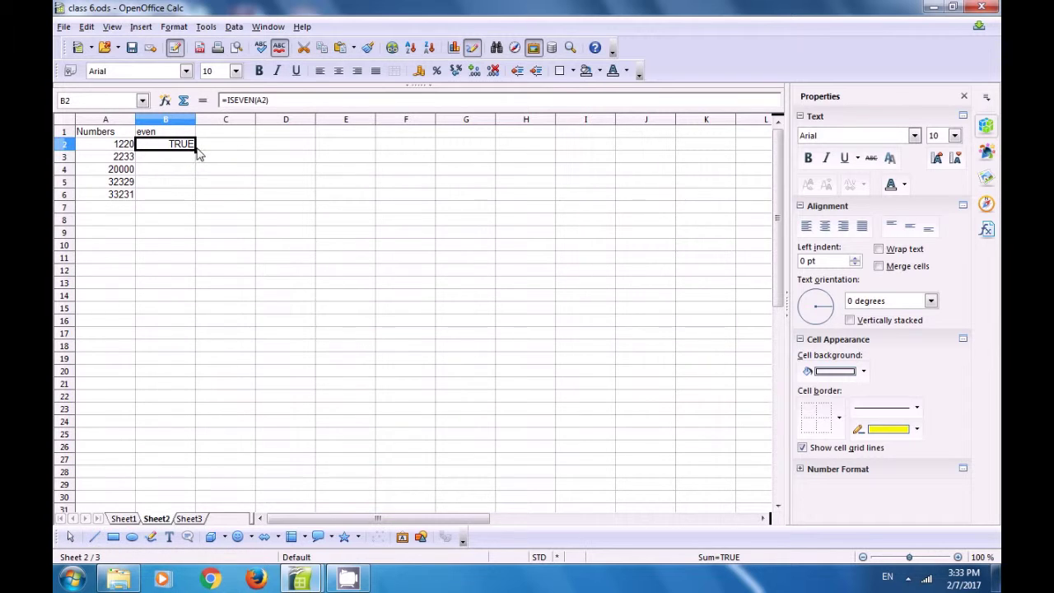
left_click_drag(196, 151, 195, 196)
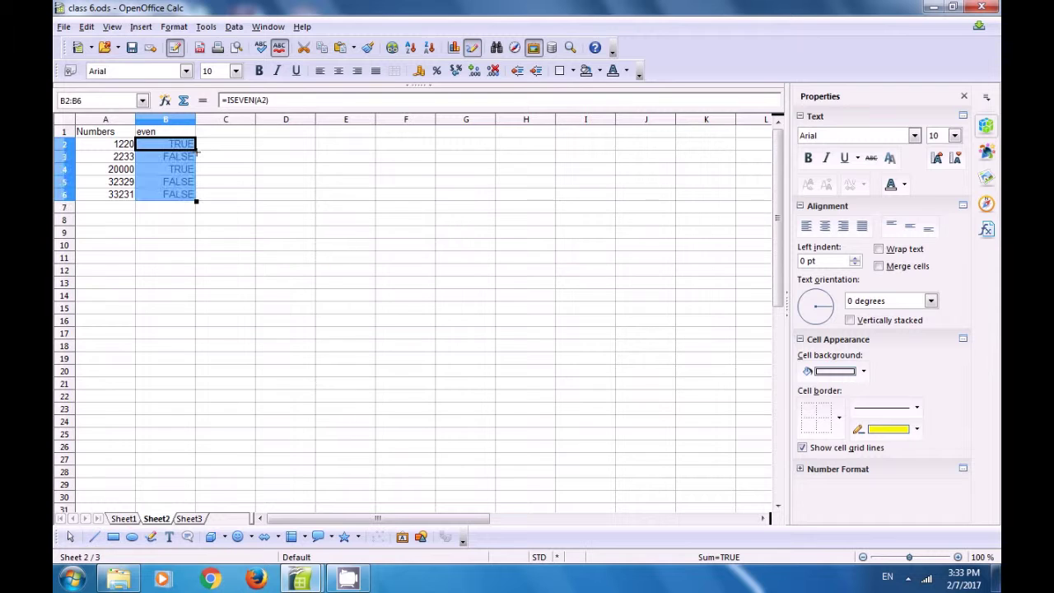
left_click(232, 175)
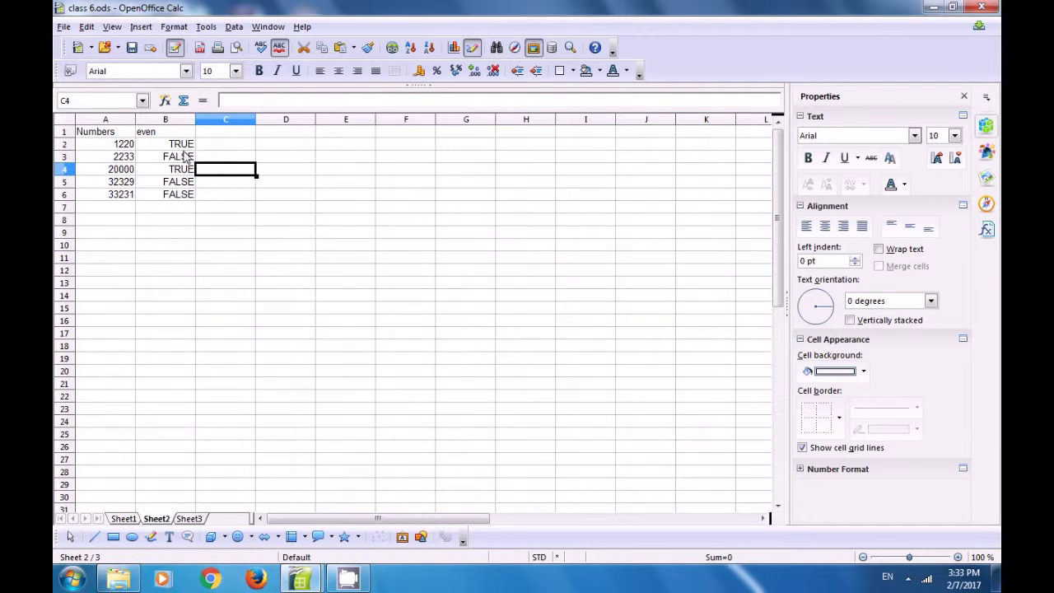
Compare the numbers in A2 and A4 with their ISEVEN results in B2 and B4
left_click(109, 148)
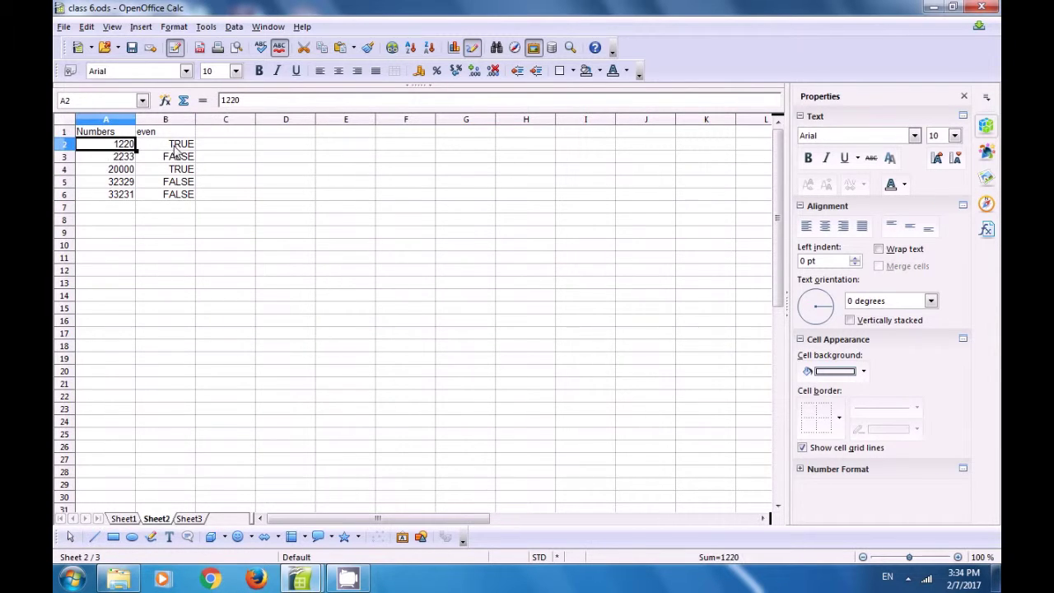
left_click(174, 147)
left_click(132, 172)
left_click(182, 170)
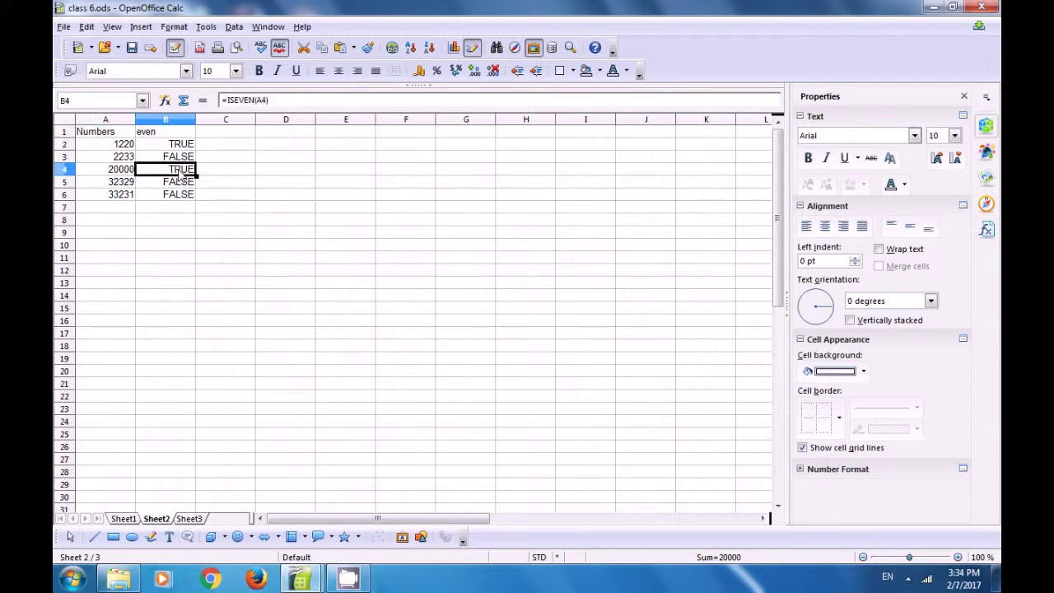
Enter the label Number in C8 and the values 23, 53, 42 and 56 in D8 to G8
left_click(220, 159)
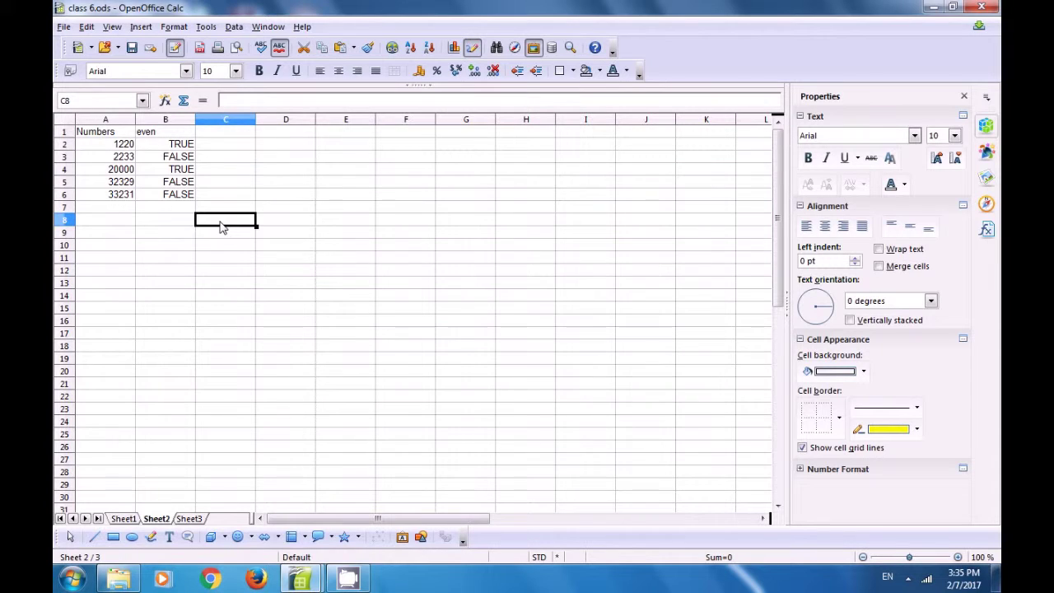
type("Number")
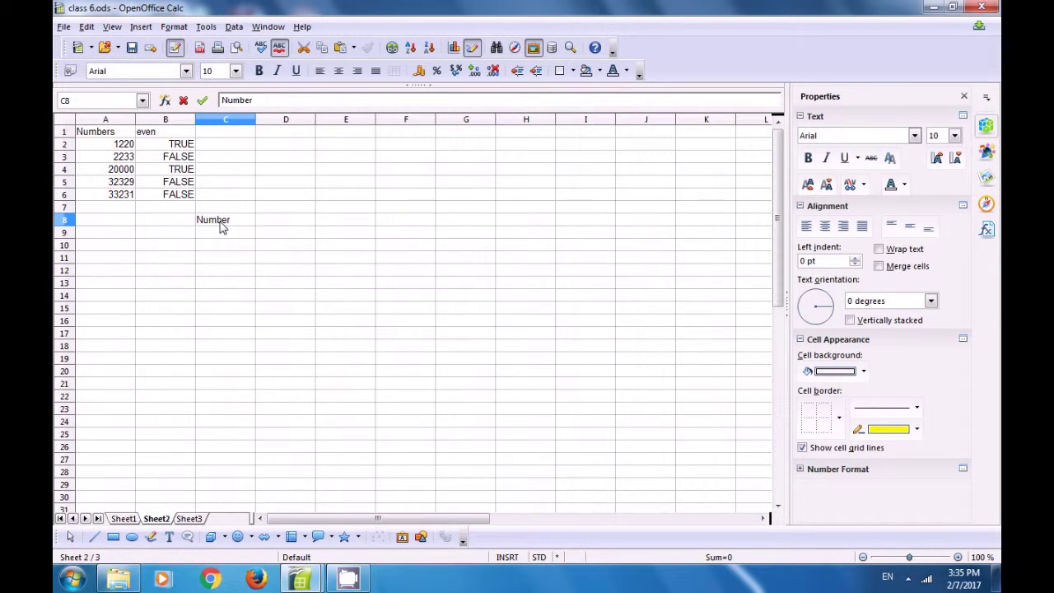
key("Tab")
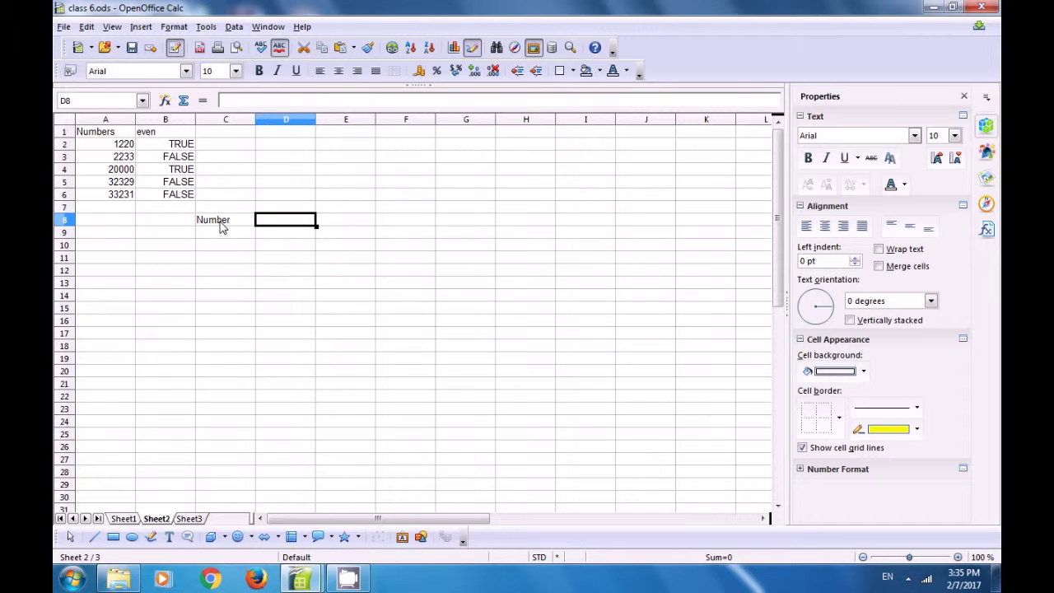
type("23")
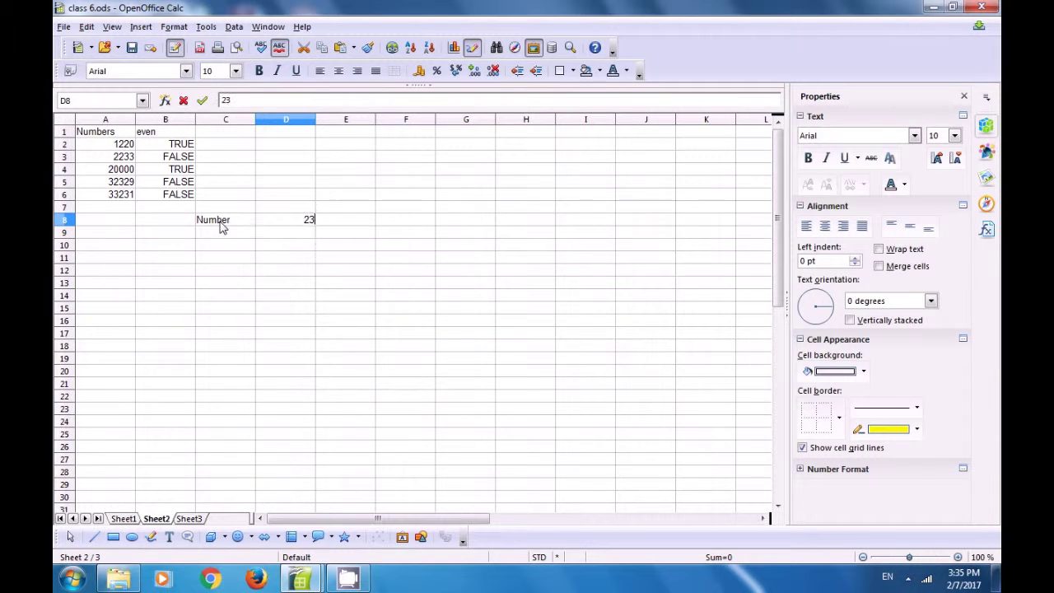
key("Tab")
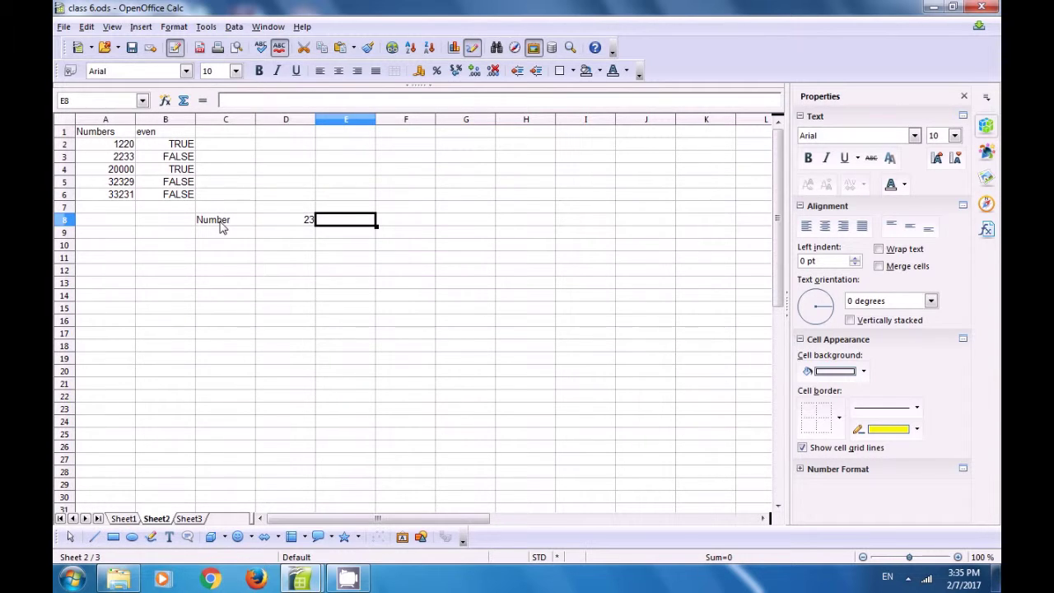
type("53")
key("Tab")
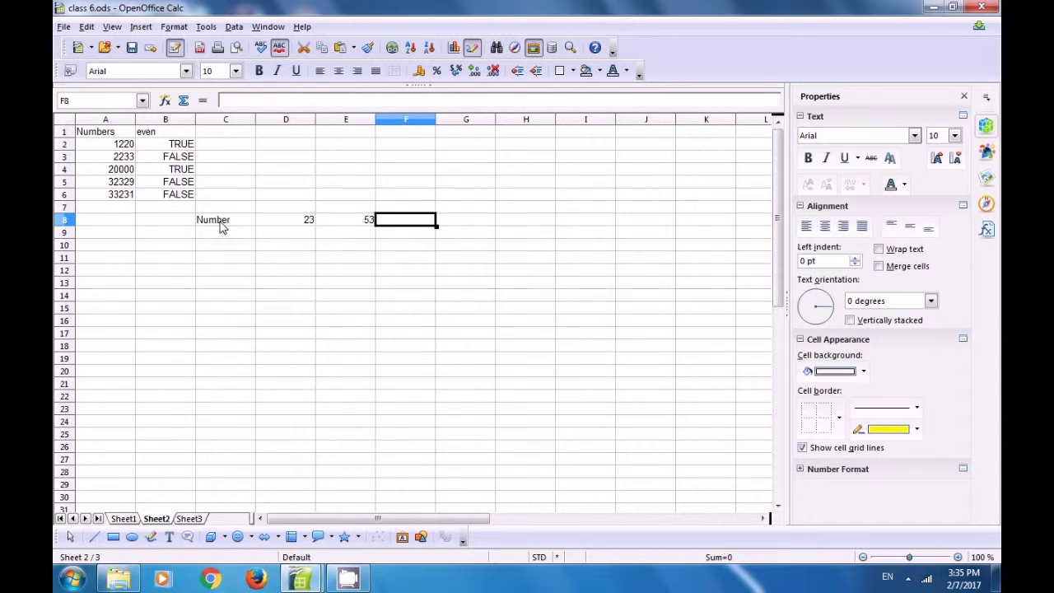
type("42")
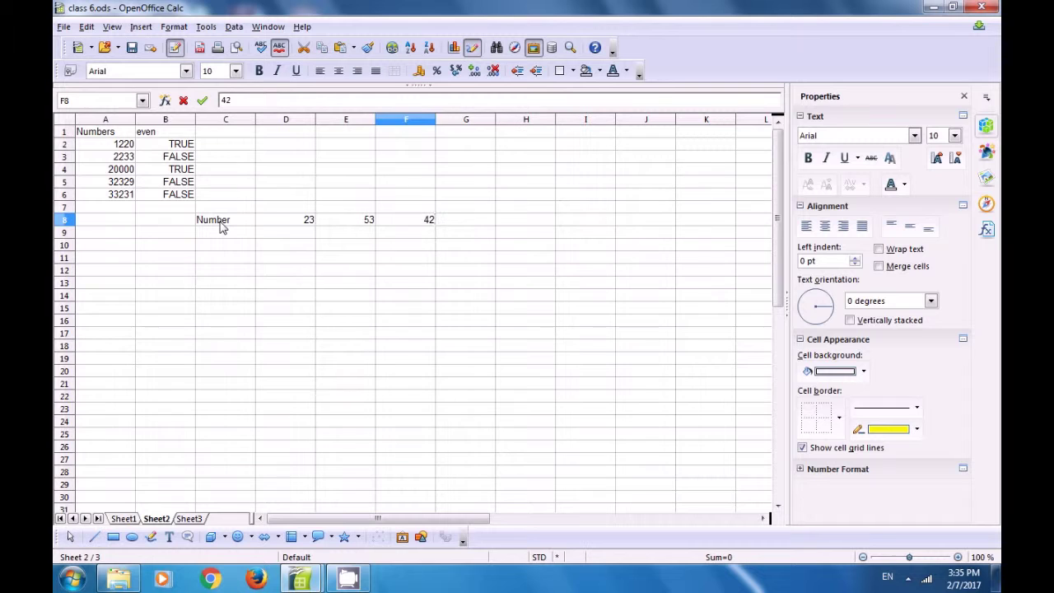
key("Tab")
type("56")
key("Tab")
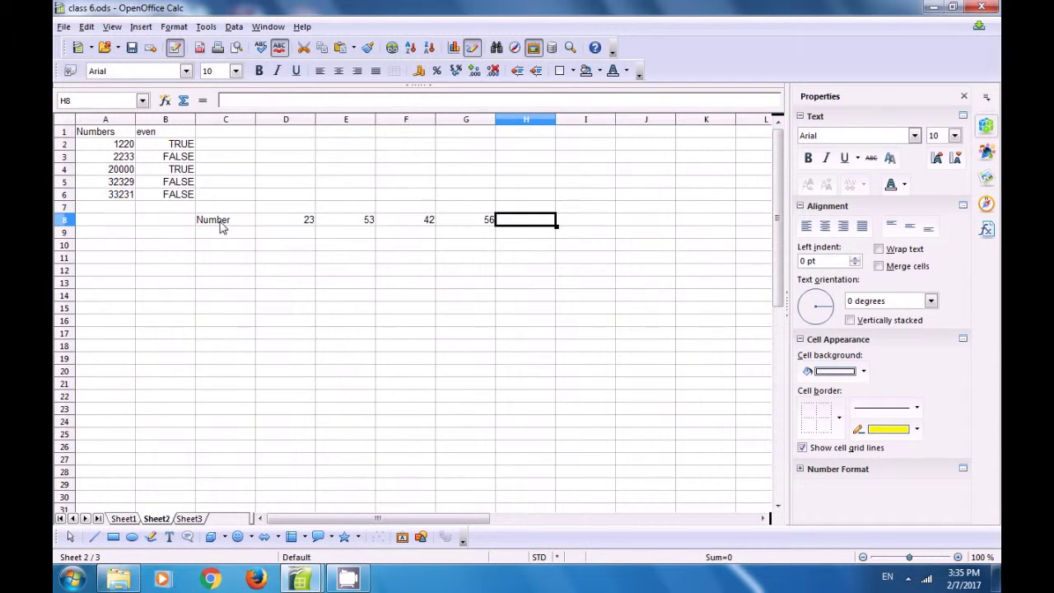
Continue the Number row with 34, 23, 76 and 88 in H8 to K8
type("34")
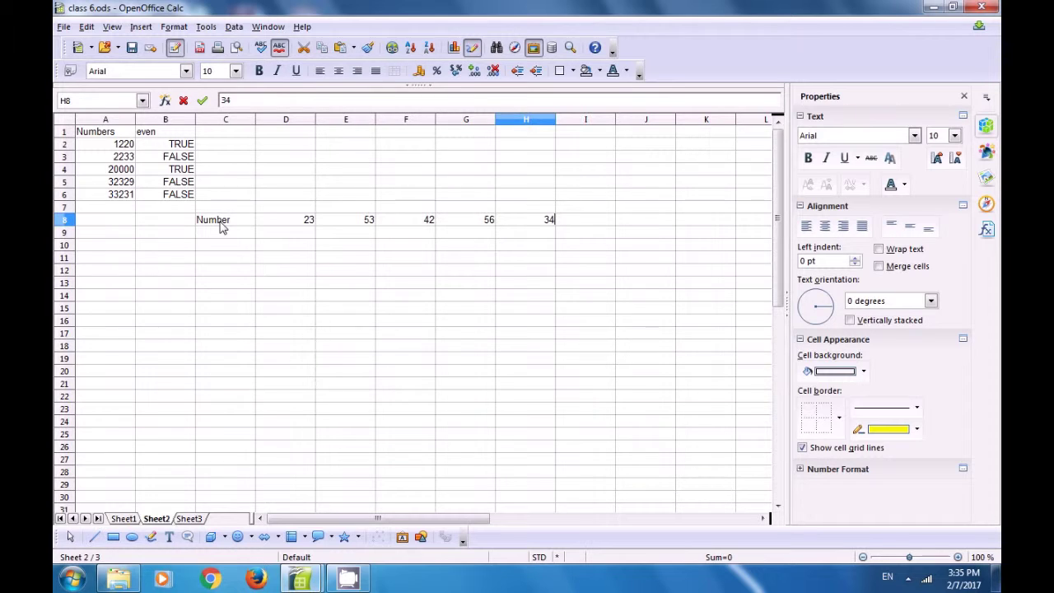
key("Tab")
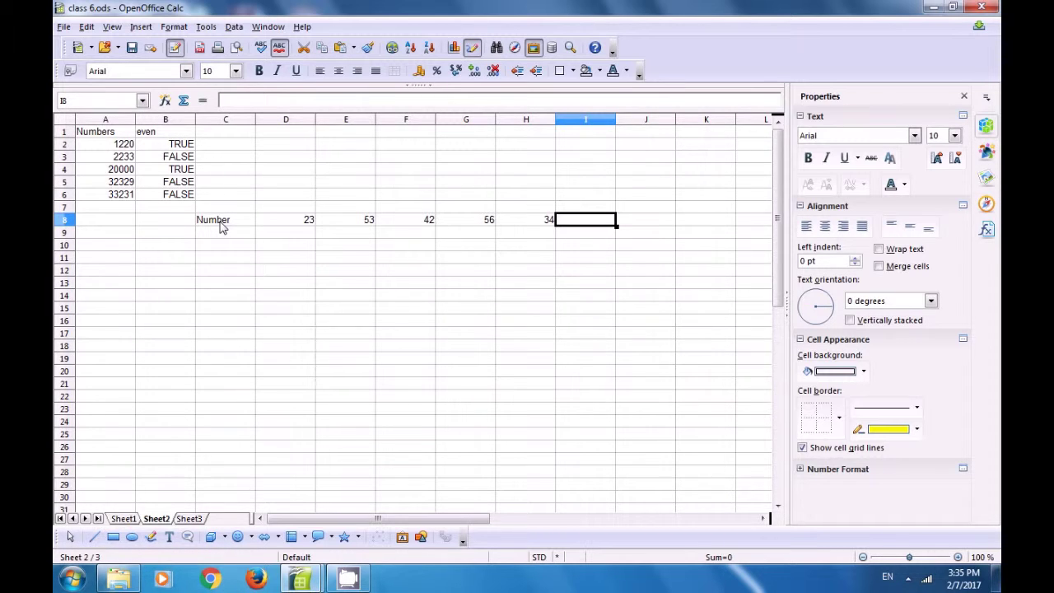
type("23")
key("Tab")
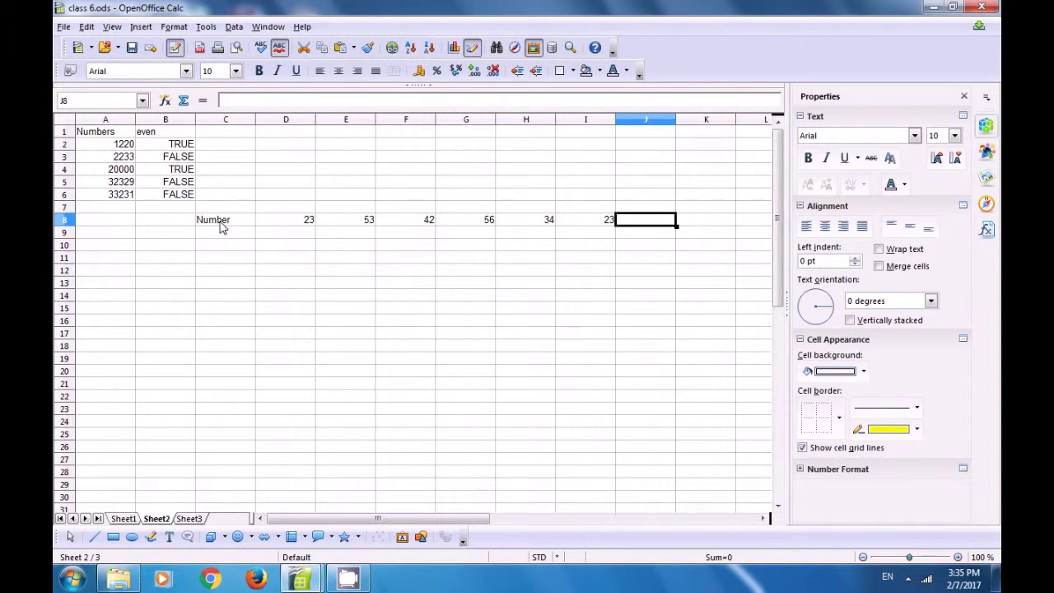
type("76")
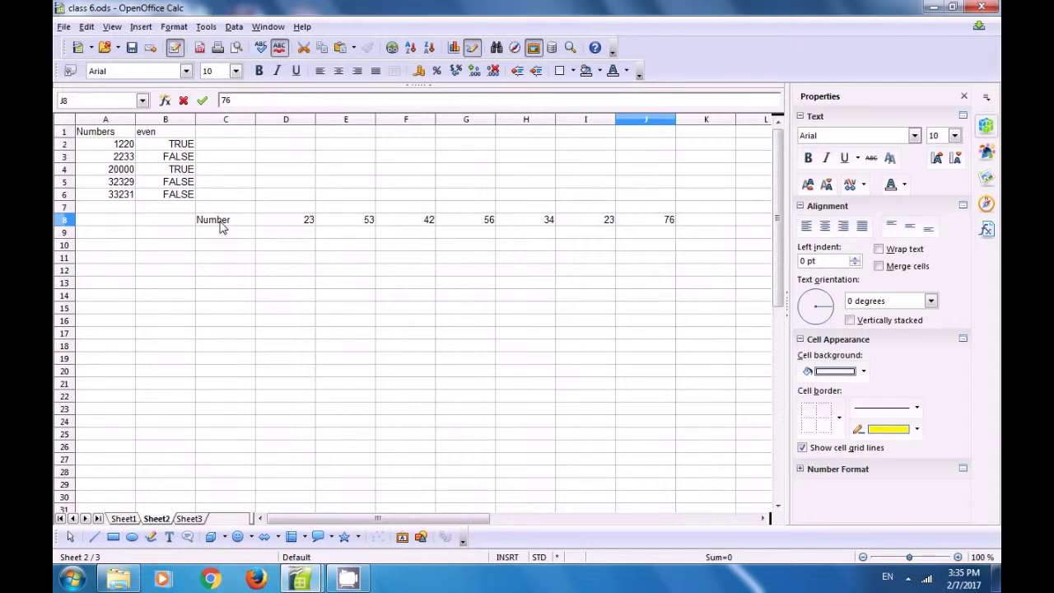
key("Tab")
type("88")
key("Return")
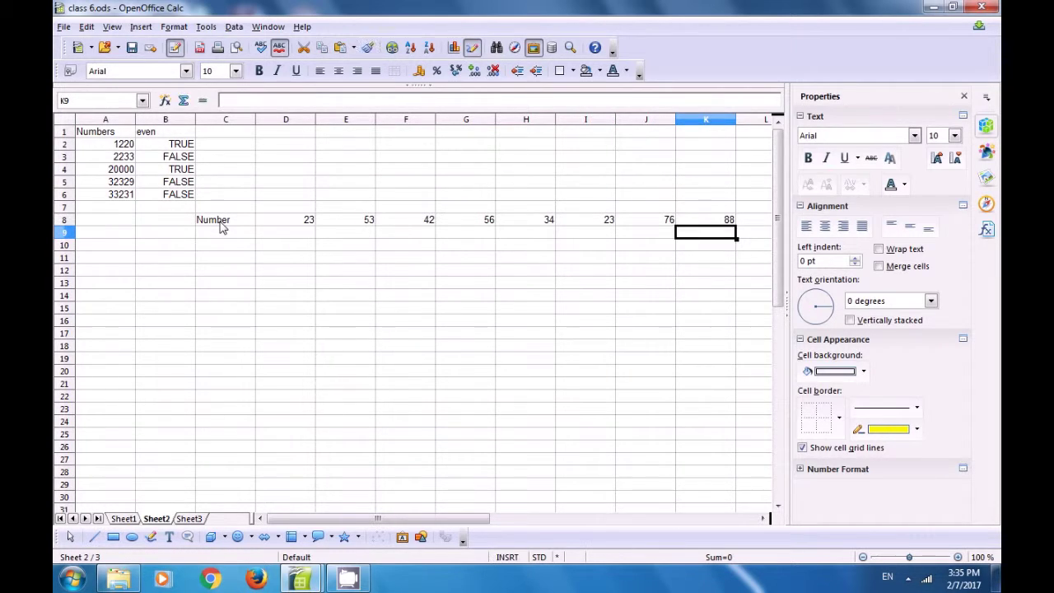
Enter the label LCM in C9, directly below the Number label
key("Left")
key("Left")
key("Left")
key("Left")
key("Left")
key("Left")
key("Left")
key("Left")
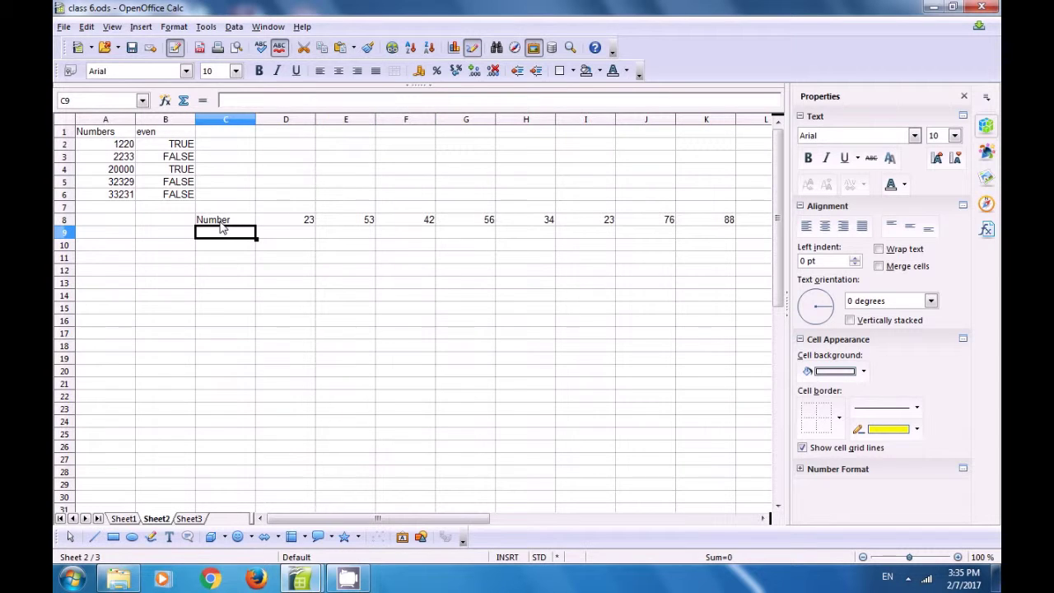
type("L")
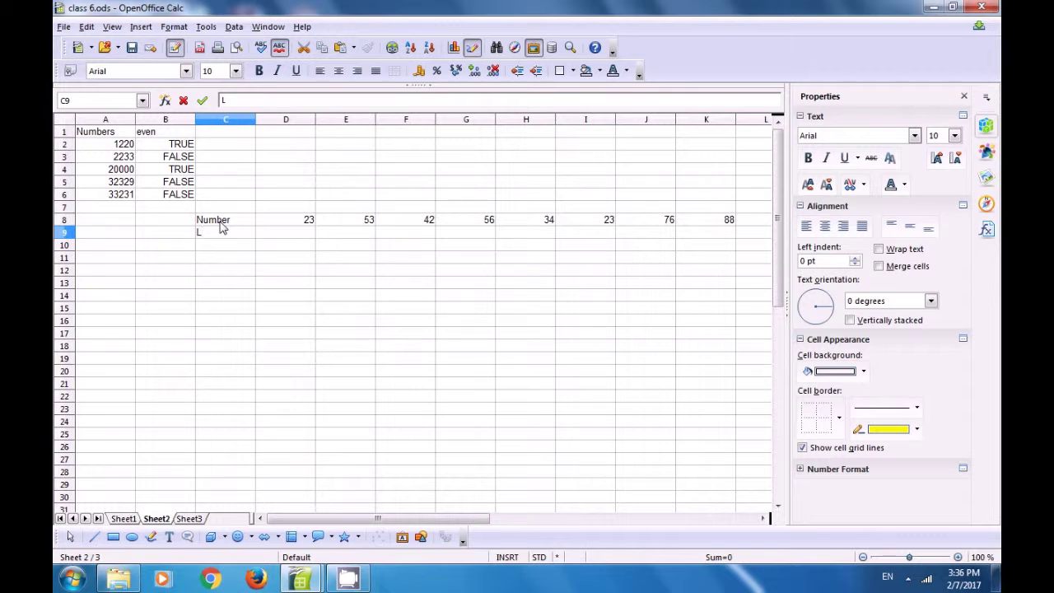
type("CM")
key("Tab")
Calculate the least common multiple of D8:K8 in D9 with =LCM(D8:K8) and select the result cell
type("=")
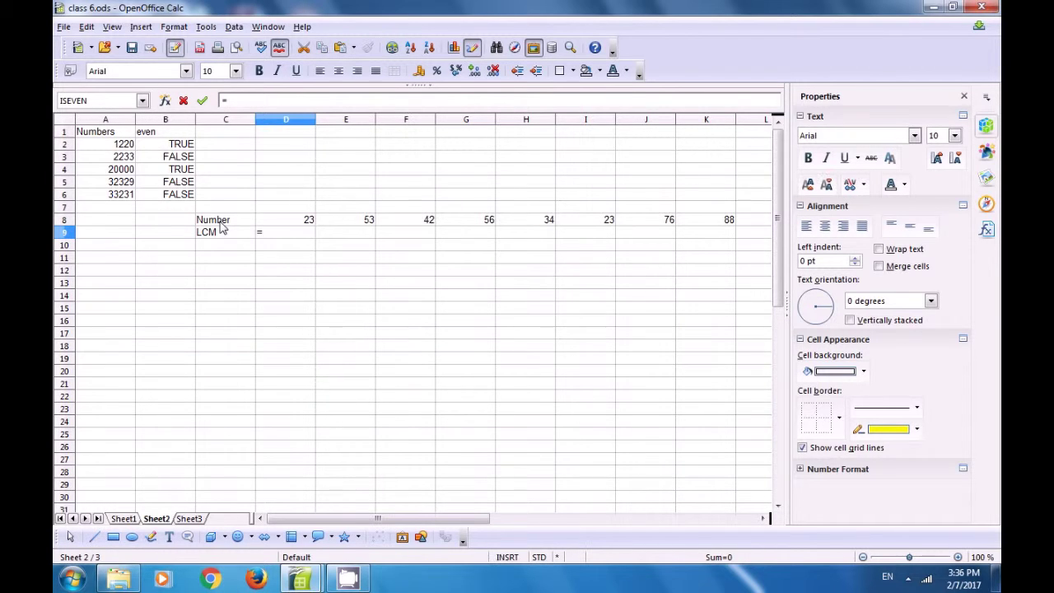
type("lcm(")
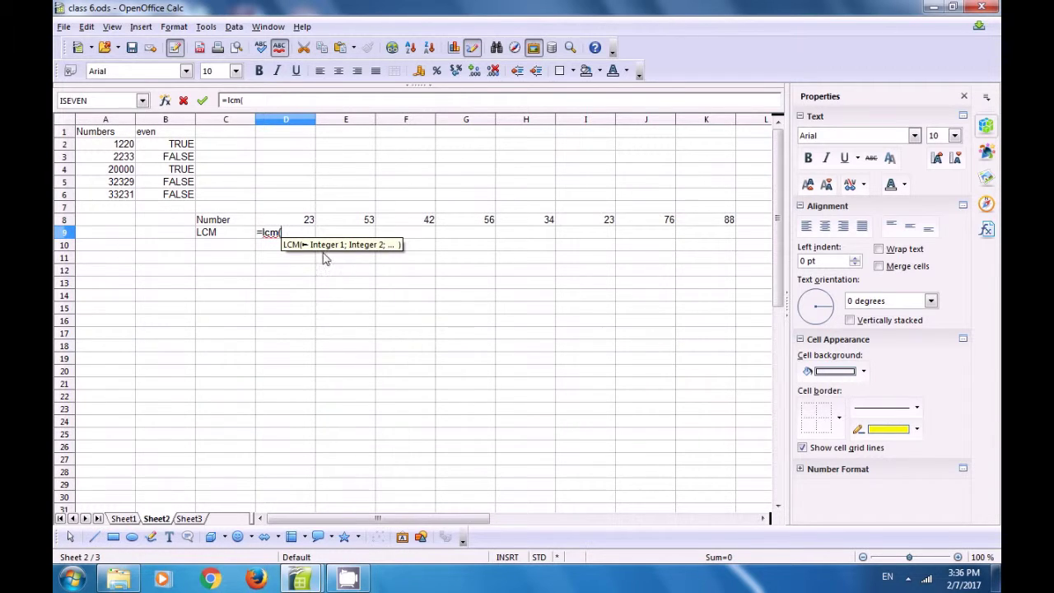
left_click_drag(303, 221, 721, 228)
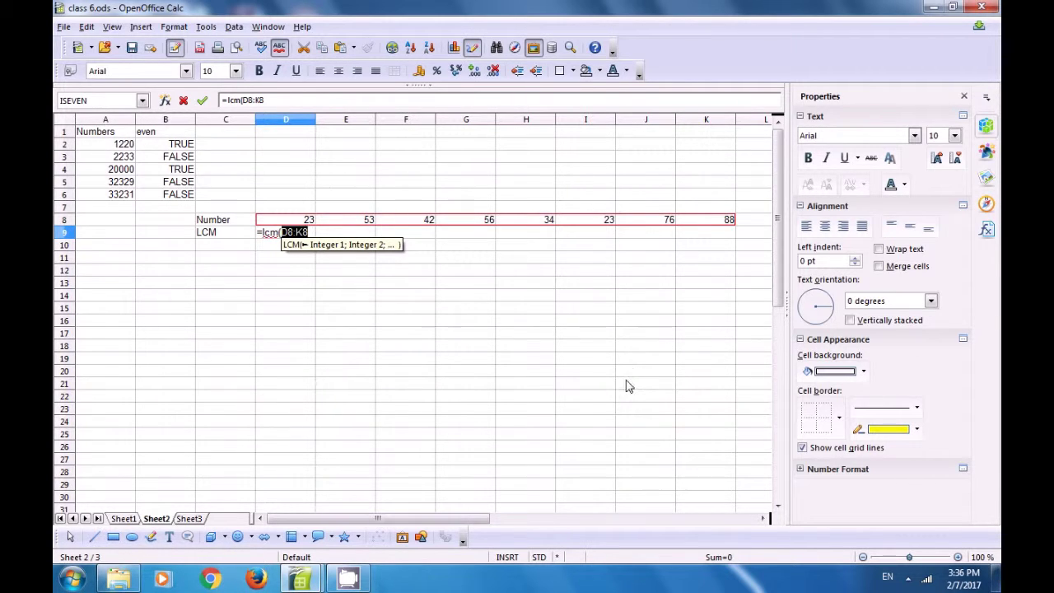
type(")")
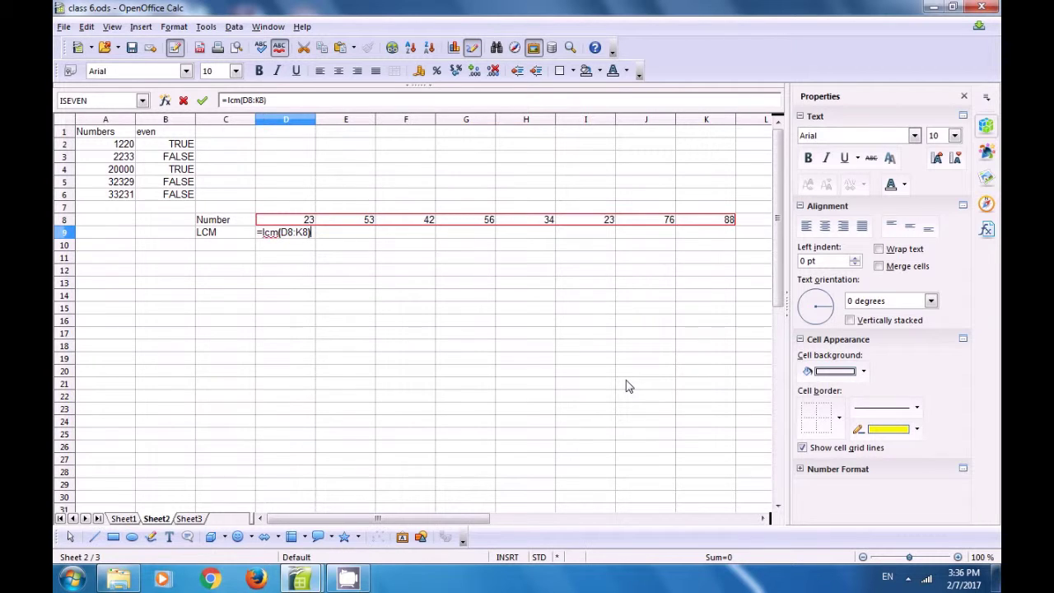
key("Return")
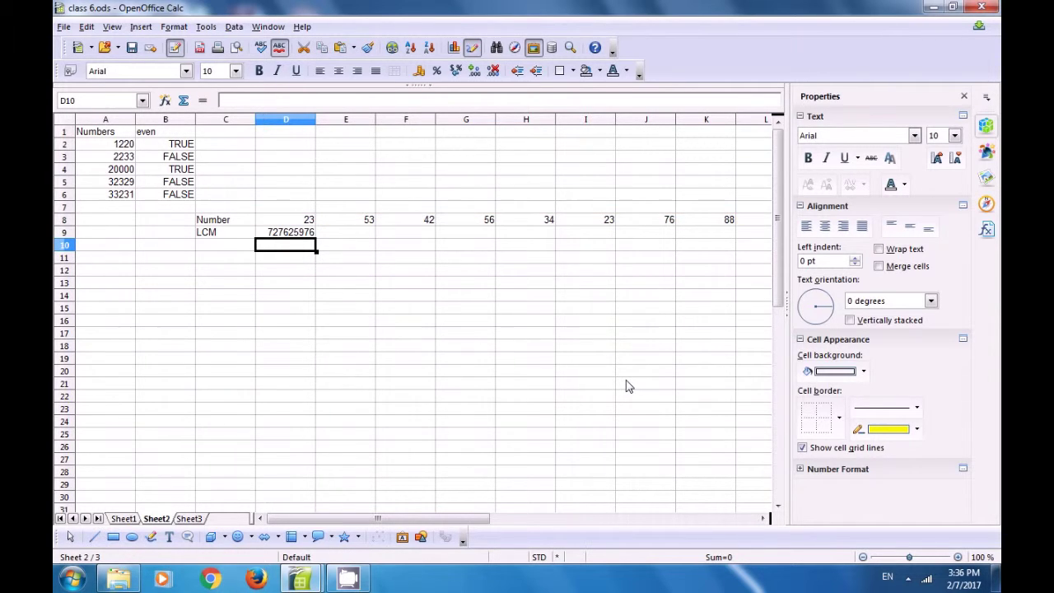
left_click(286, 234)
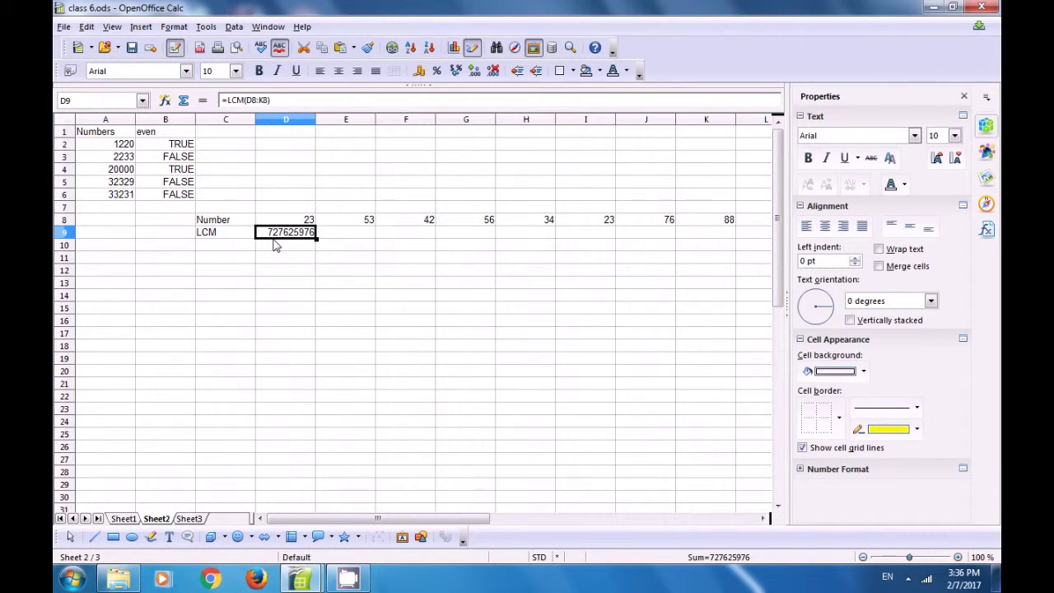
Label C10 as GCD, calculate the greatest common divisor in D10 with =GCD(D8:K8), and select the result cell
left_click(224, 247)
type("GCD")
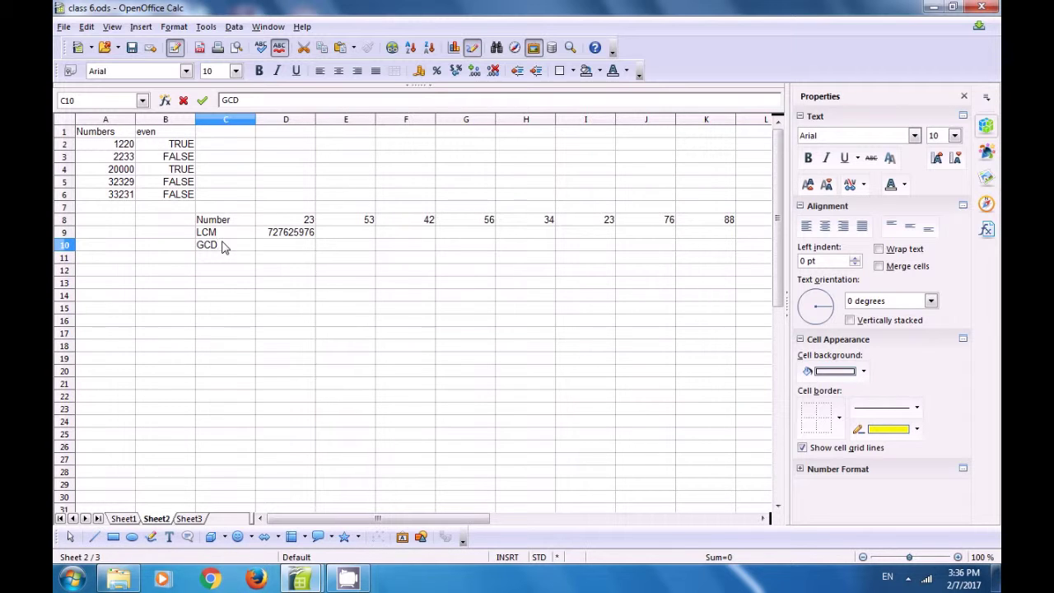
key("Tab")
type("=")
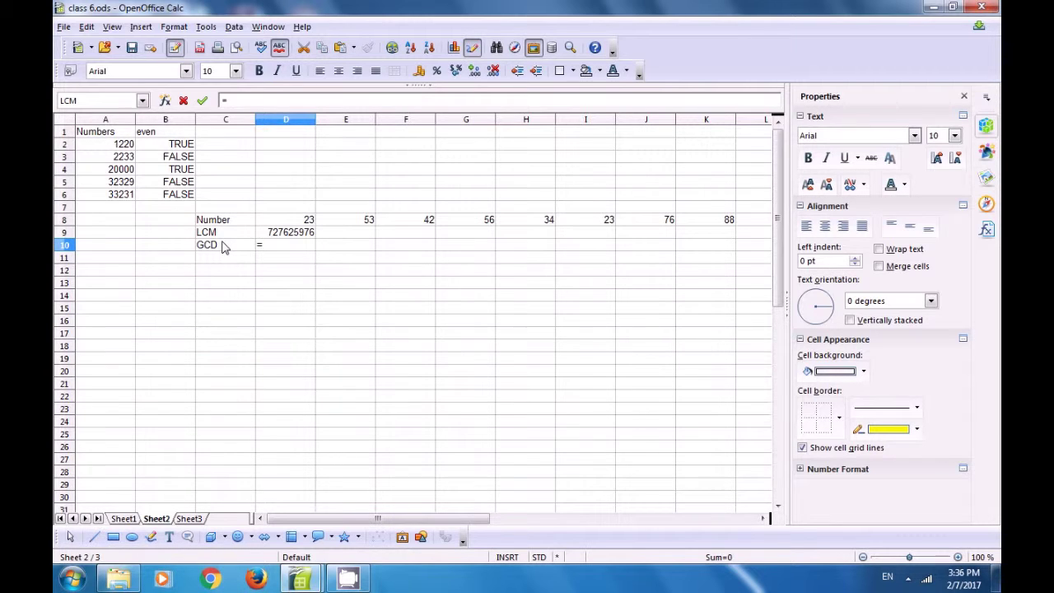
type("gcd(")
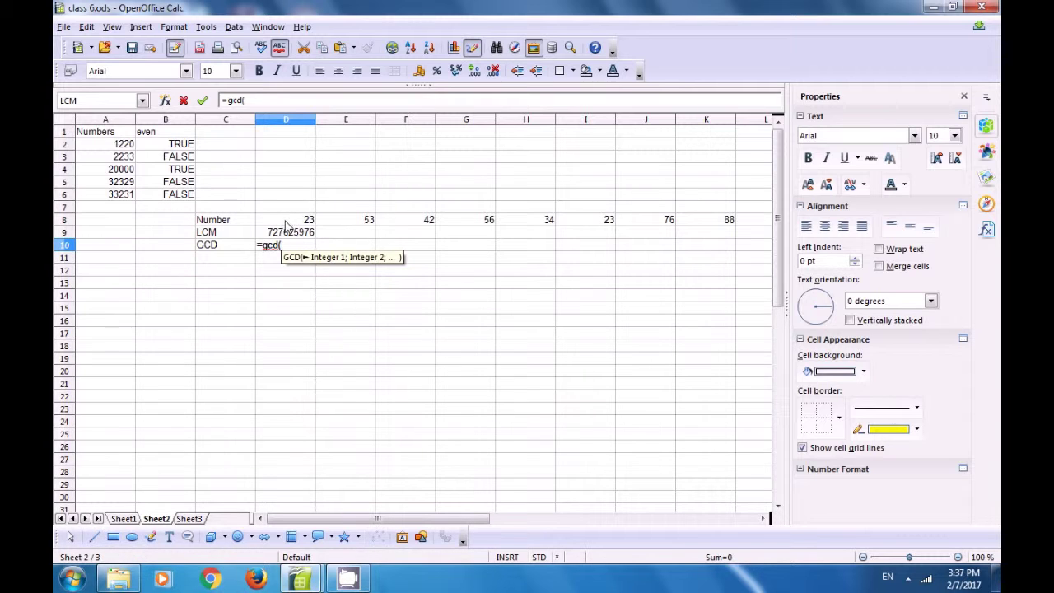
left_click(306, 224)
left_click_drag(307, 224, 711, 224)
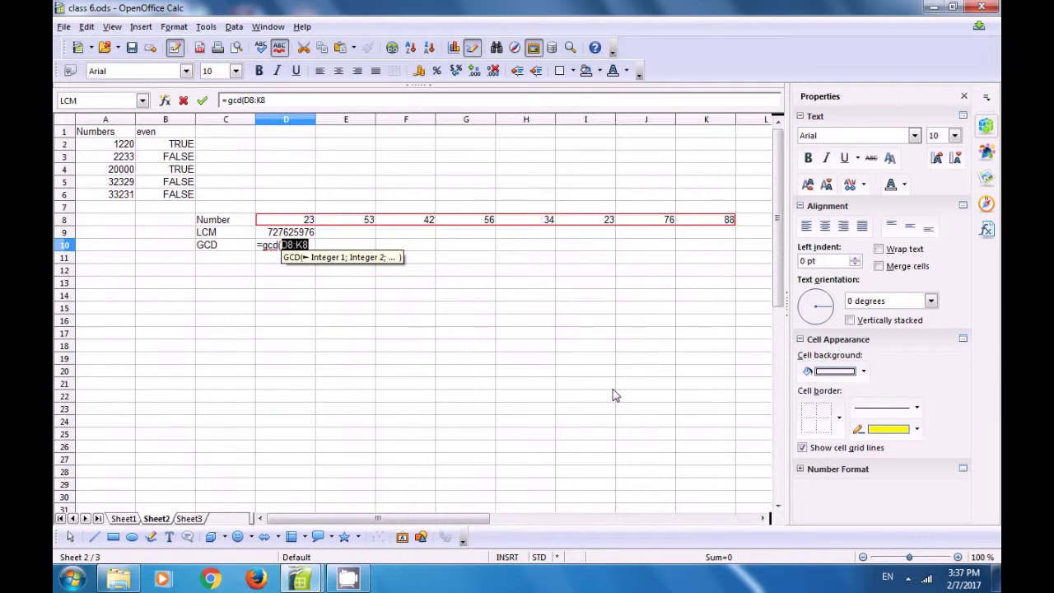
type(")")
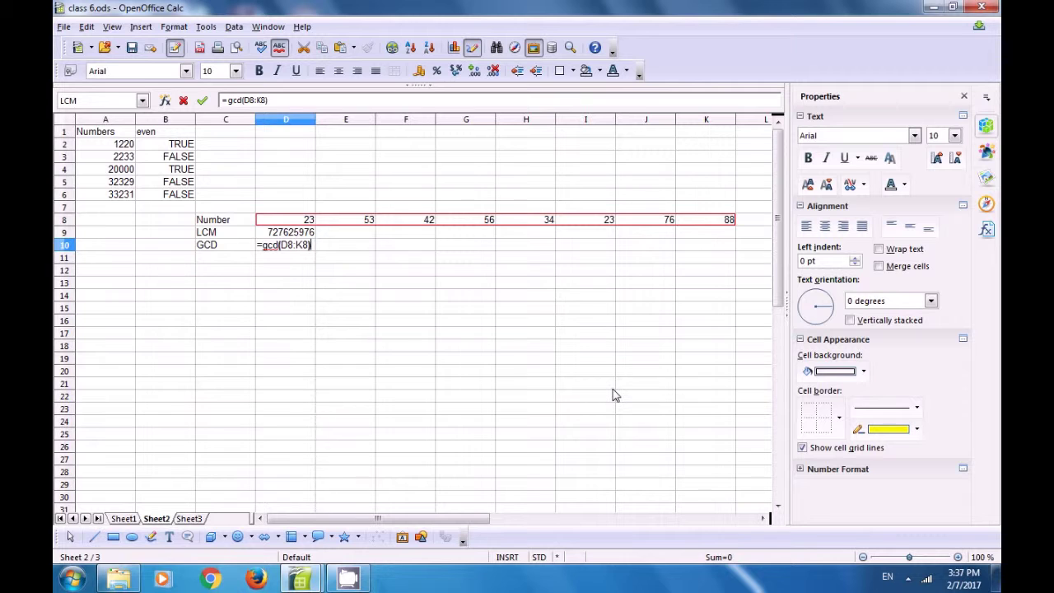
key("Return")
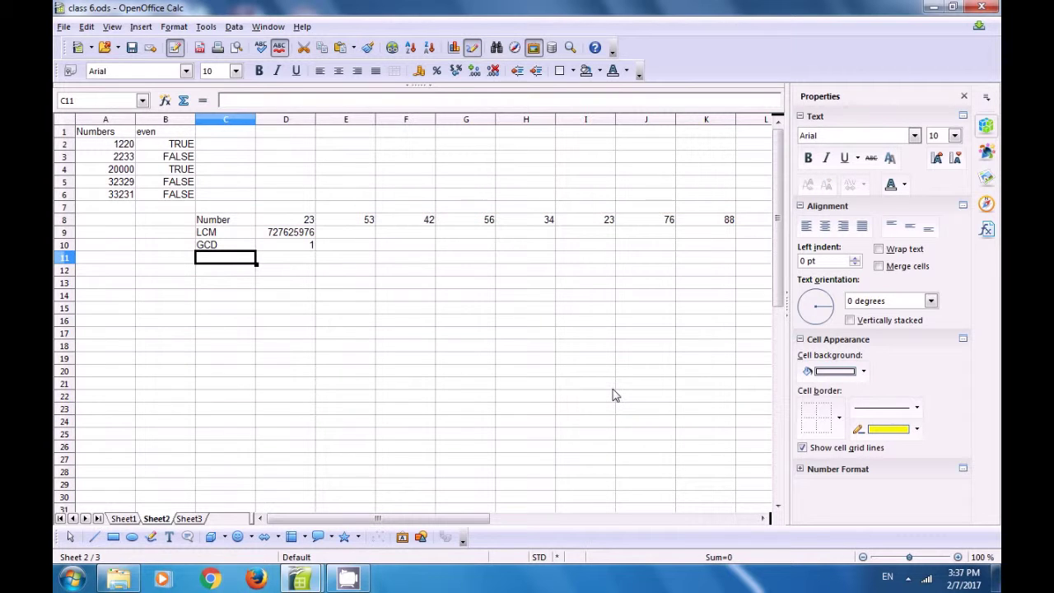
left_click(301, 246)
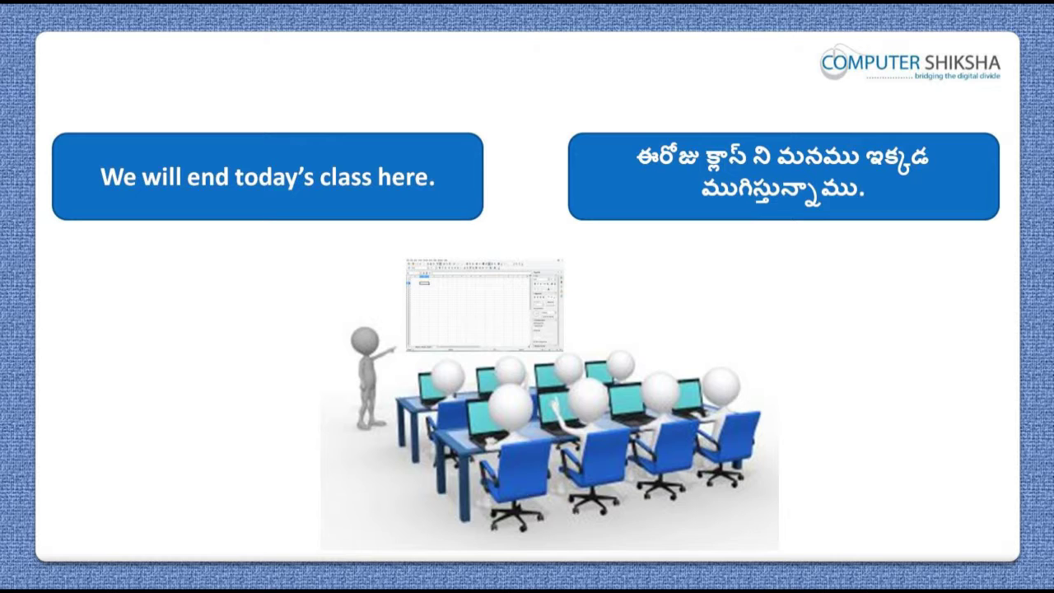